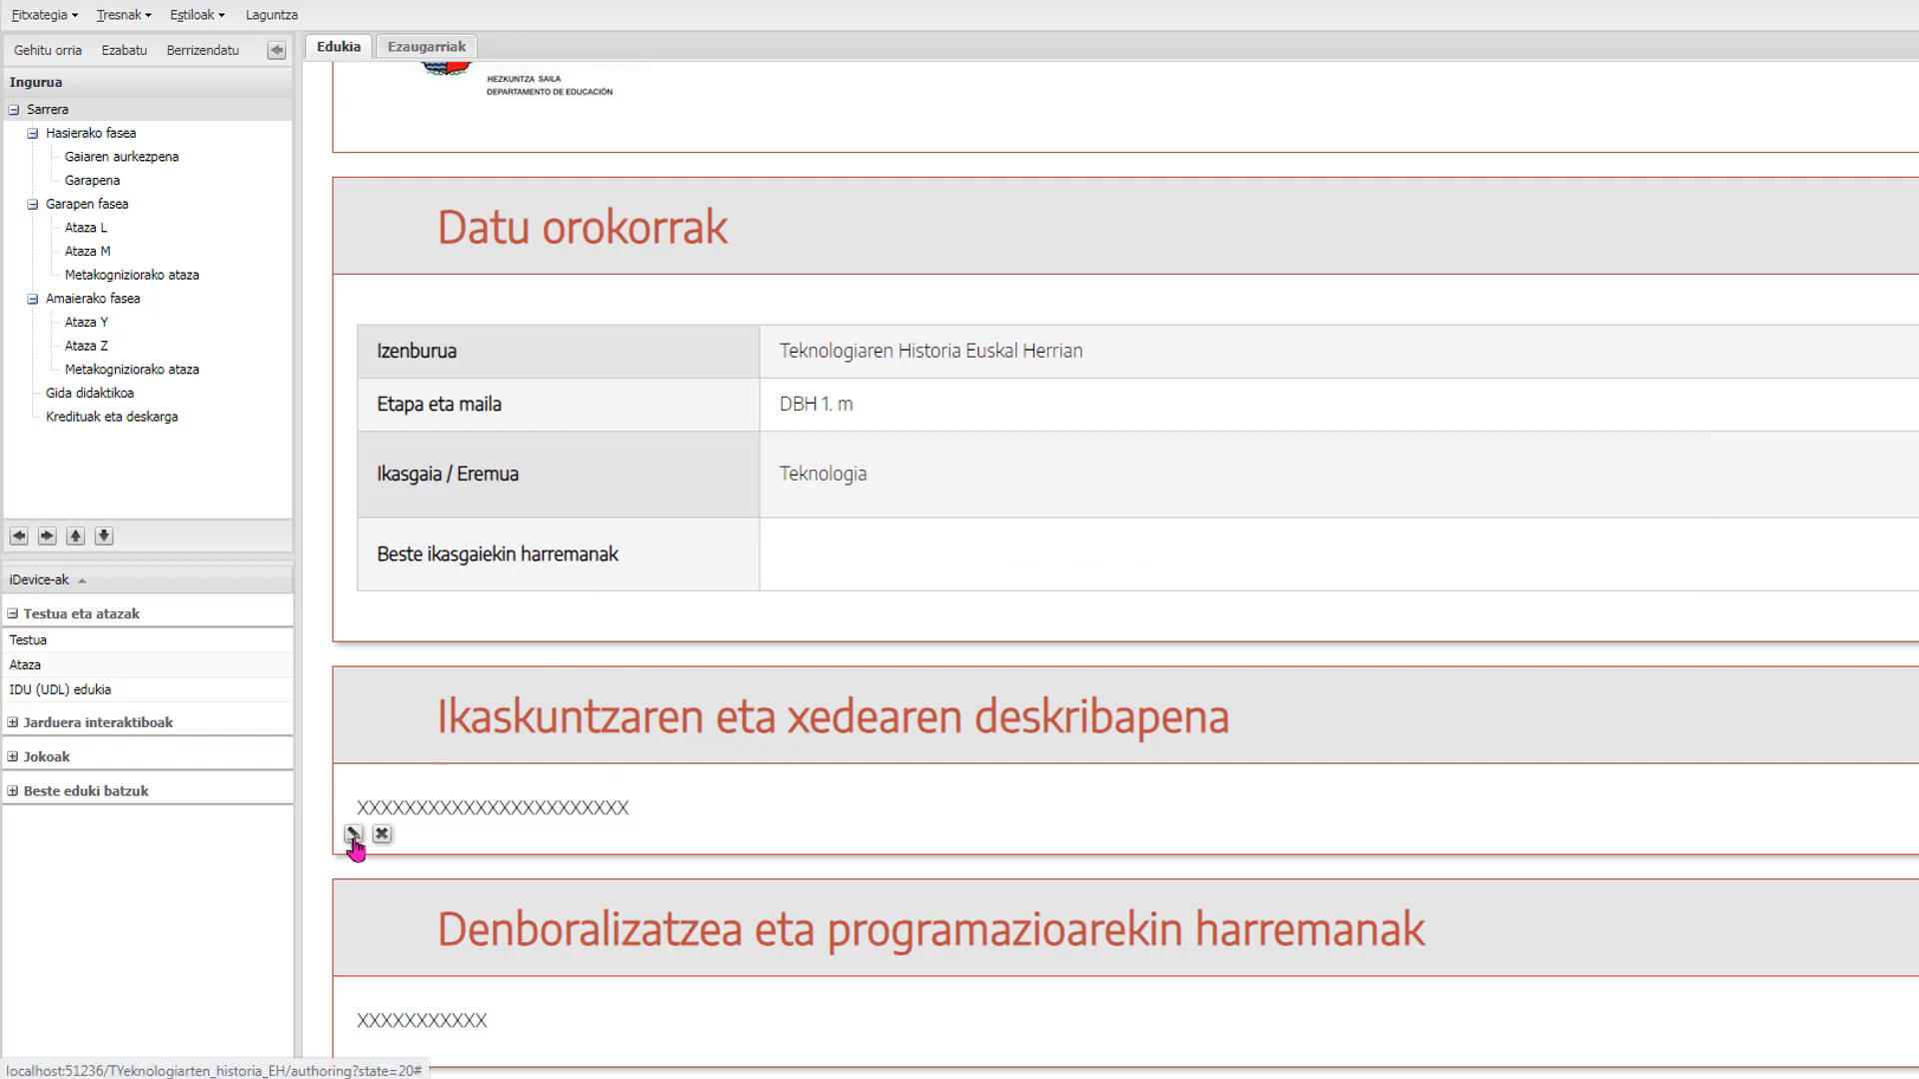
- Replace the placeholder text of the "Ikaskuntzaren eta xedearen deskribapena" block with the copied description paragraph, editing in full-screen mode
{"action": "left_click", "coordinate": [353, 834]}
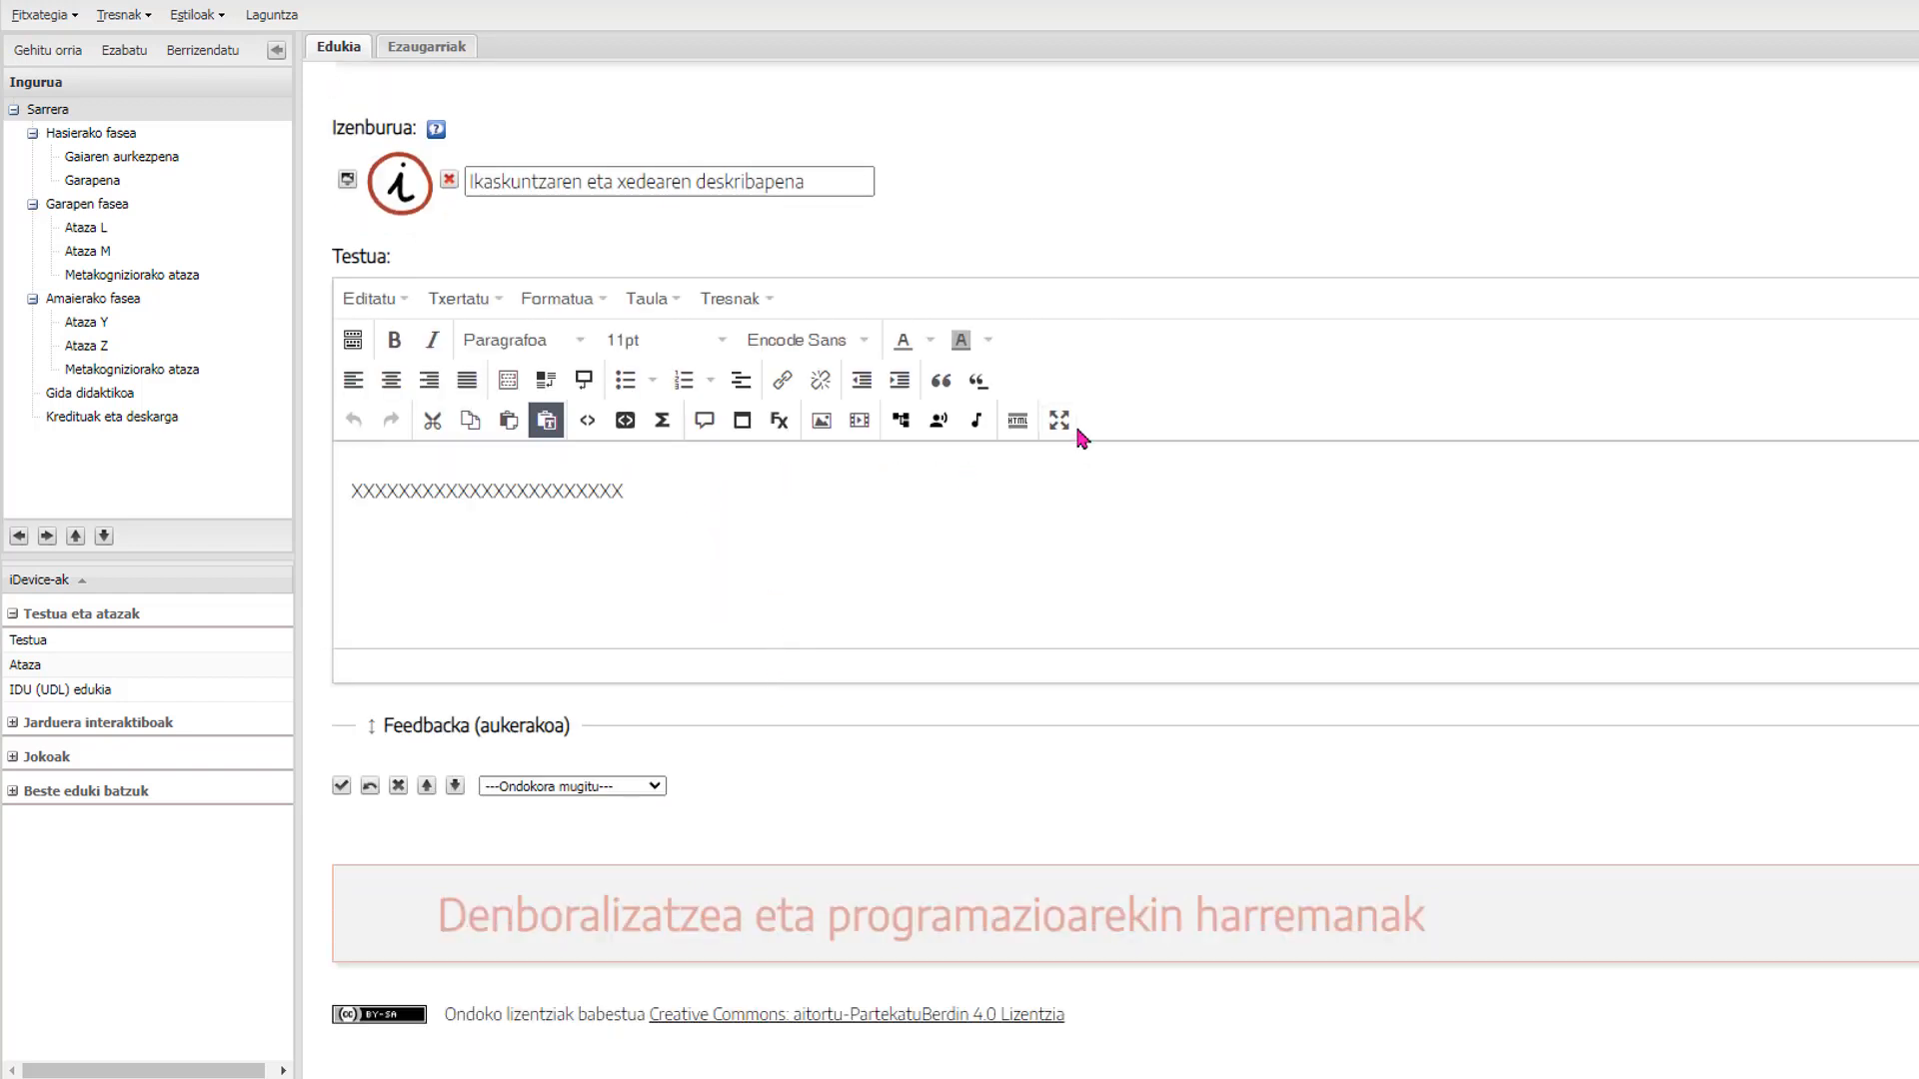
{"action": "left_click", "coordinate": [1059, 420]}
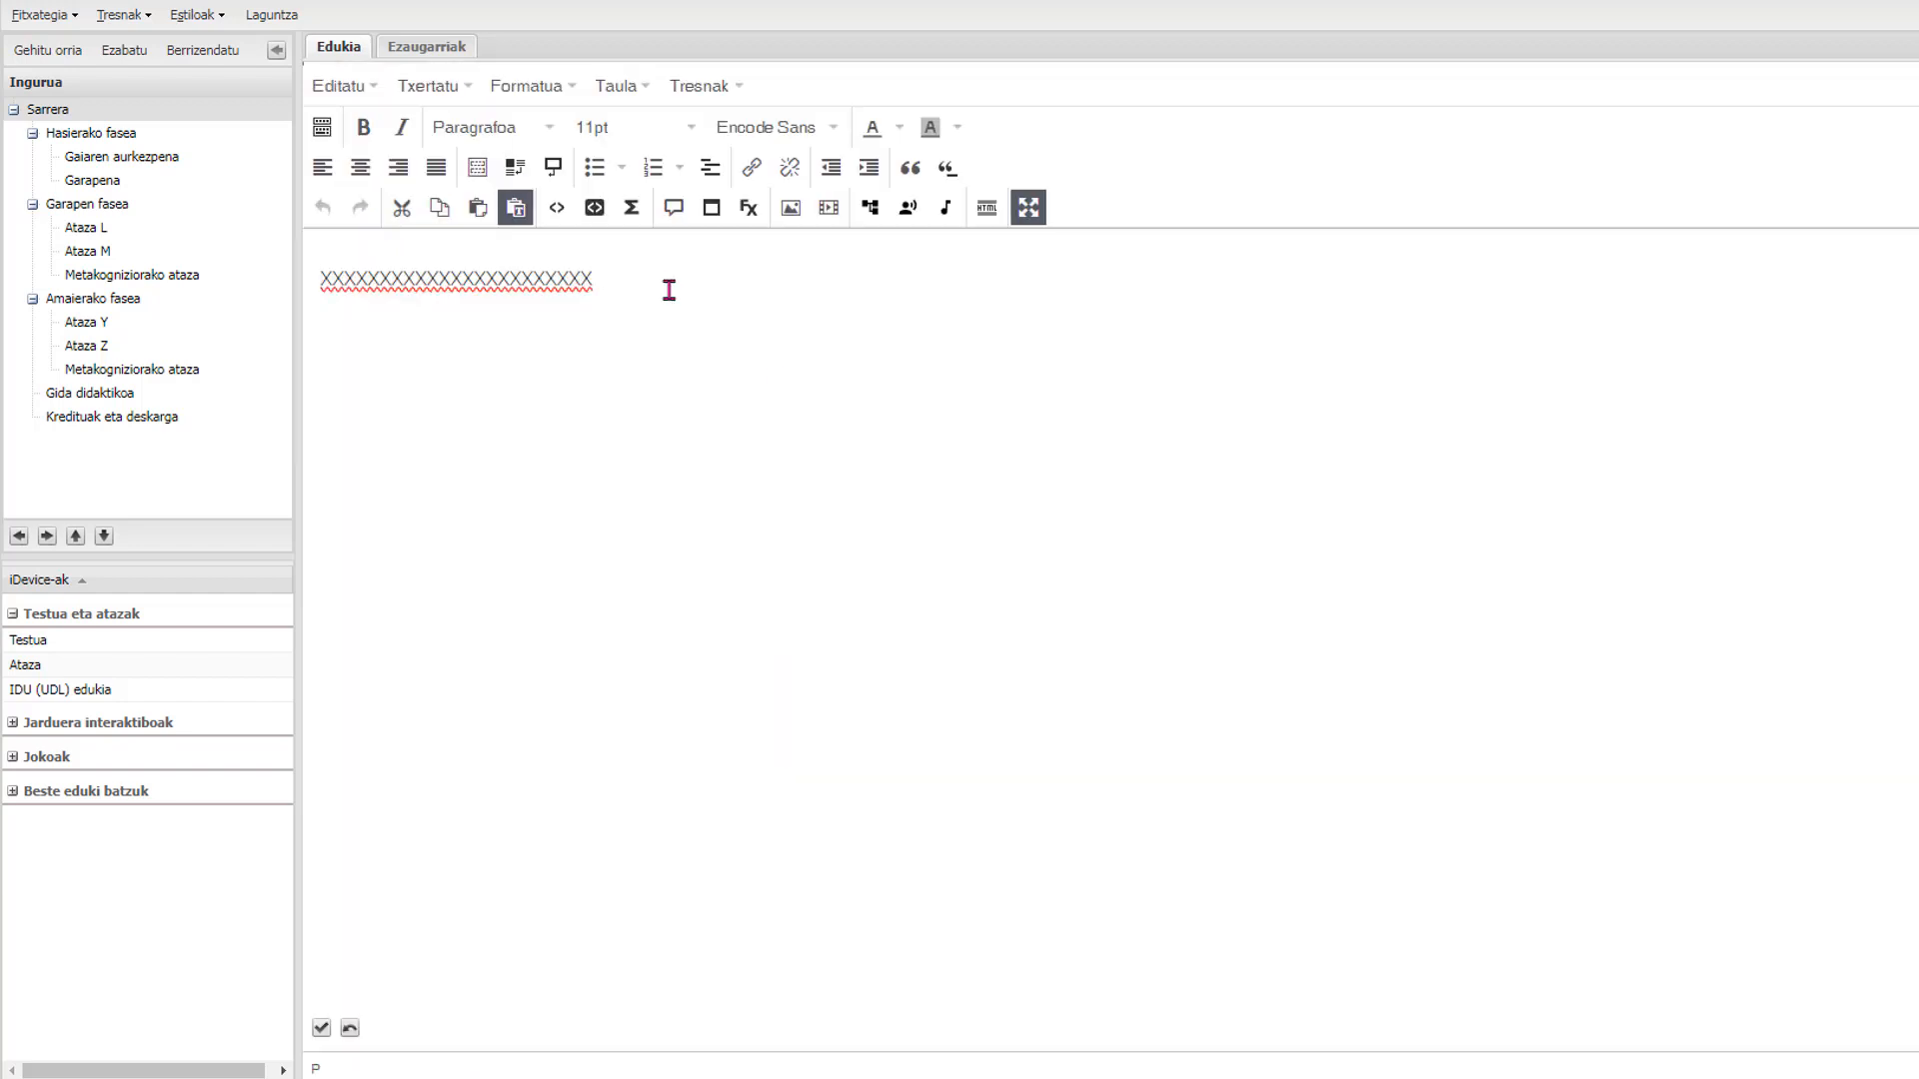
{"action": "key", "text": "ctrl+a"}
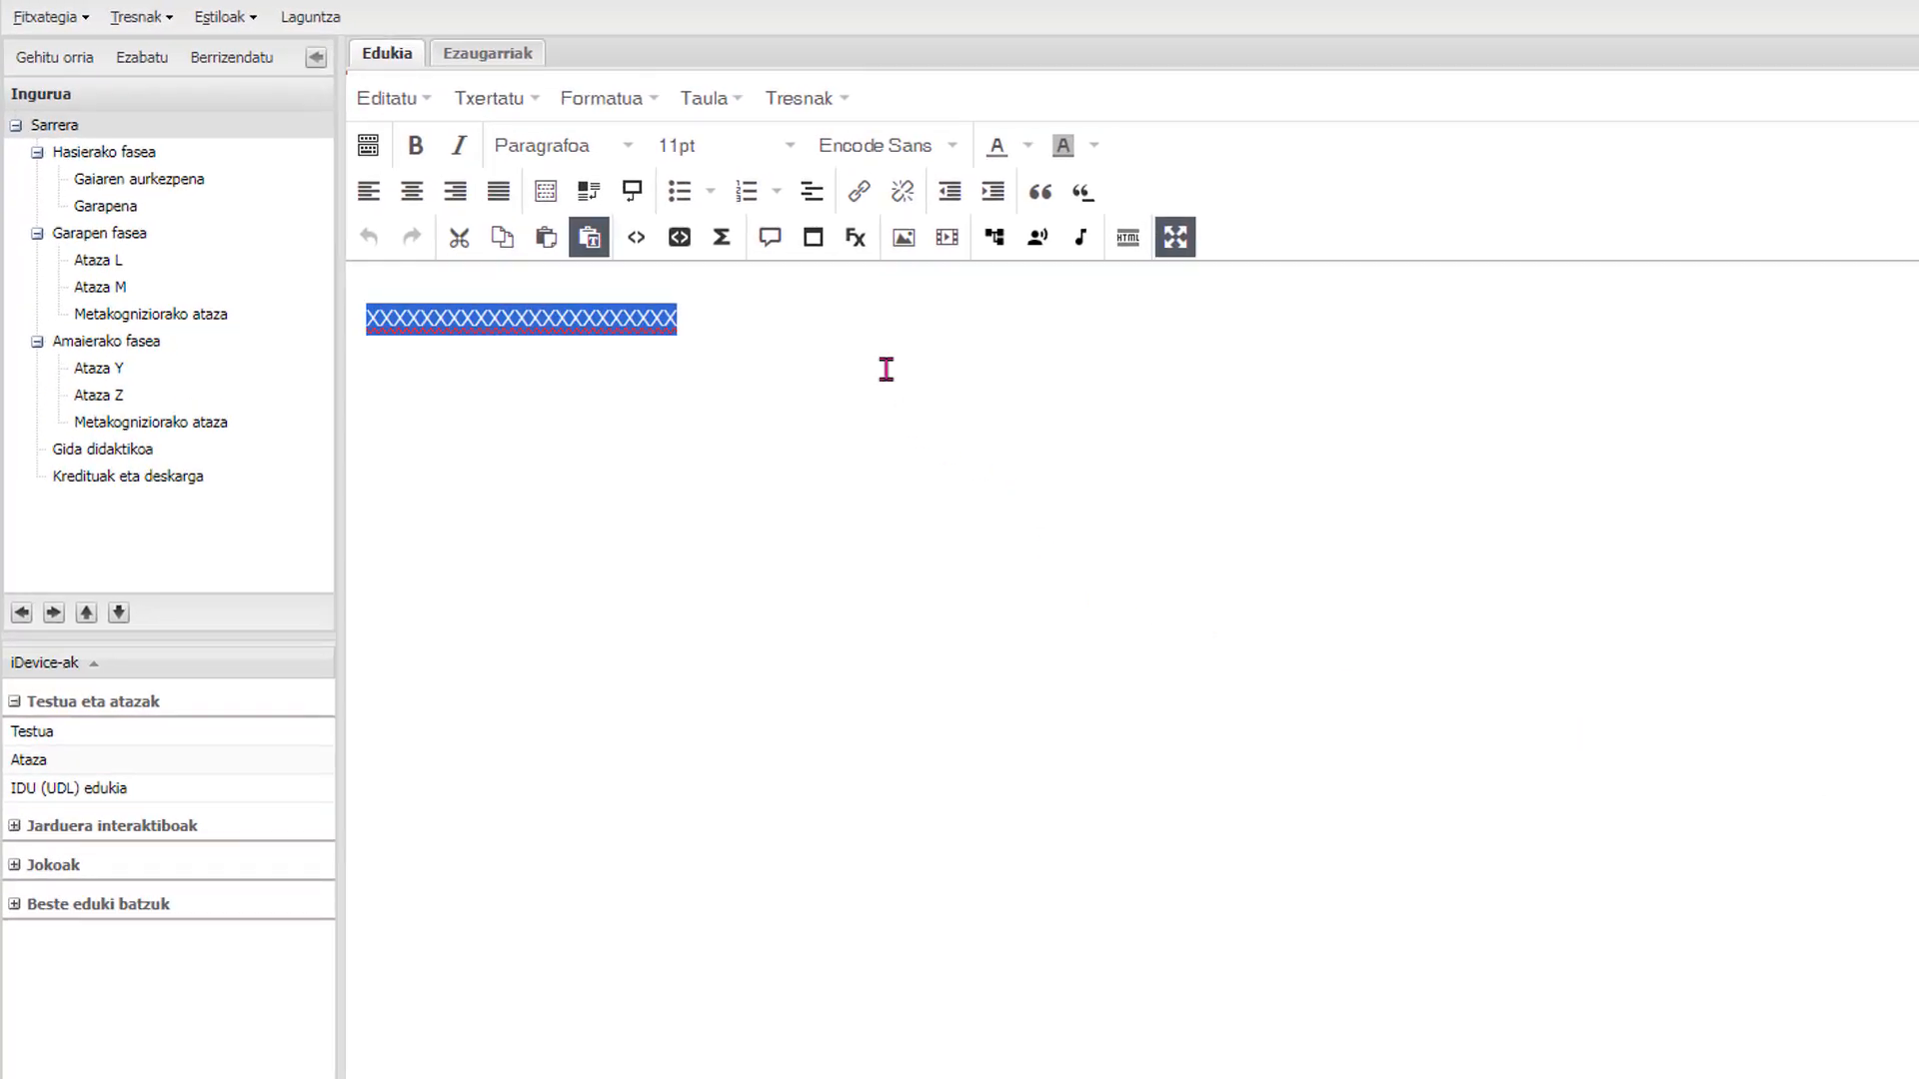
{"action": "key", "text": "Delete"}
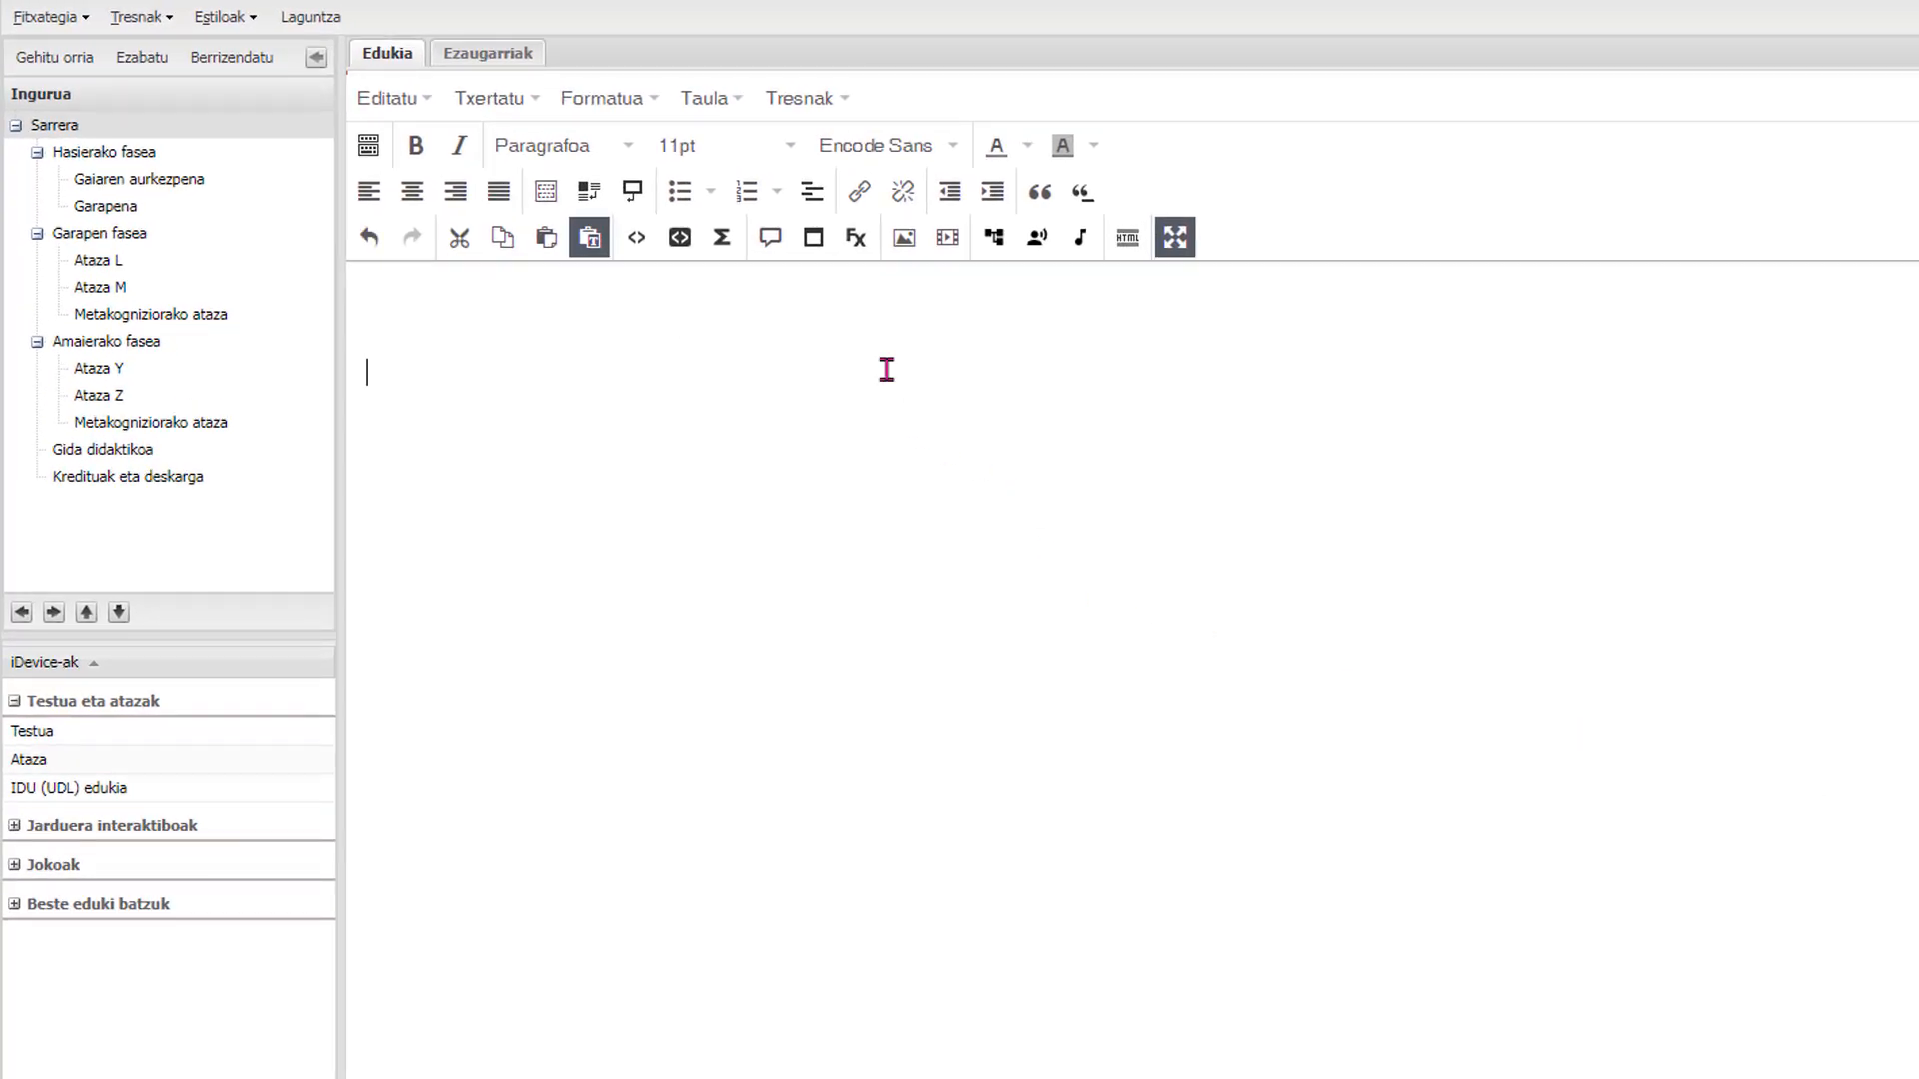
{"action": "key", "text": "ctrl+v"}
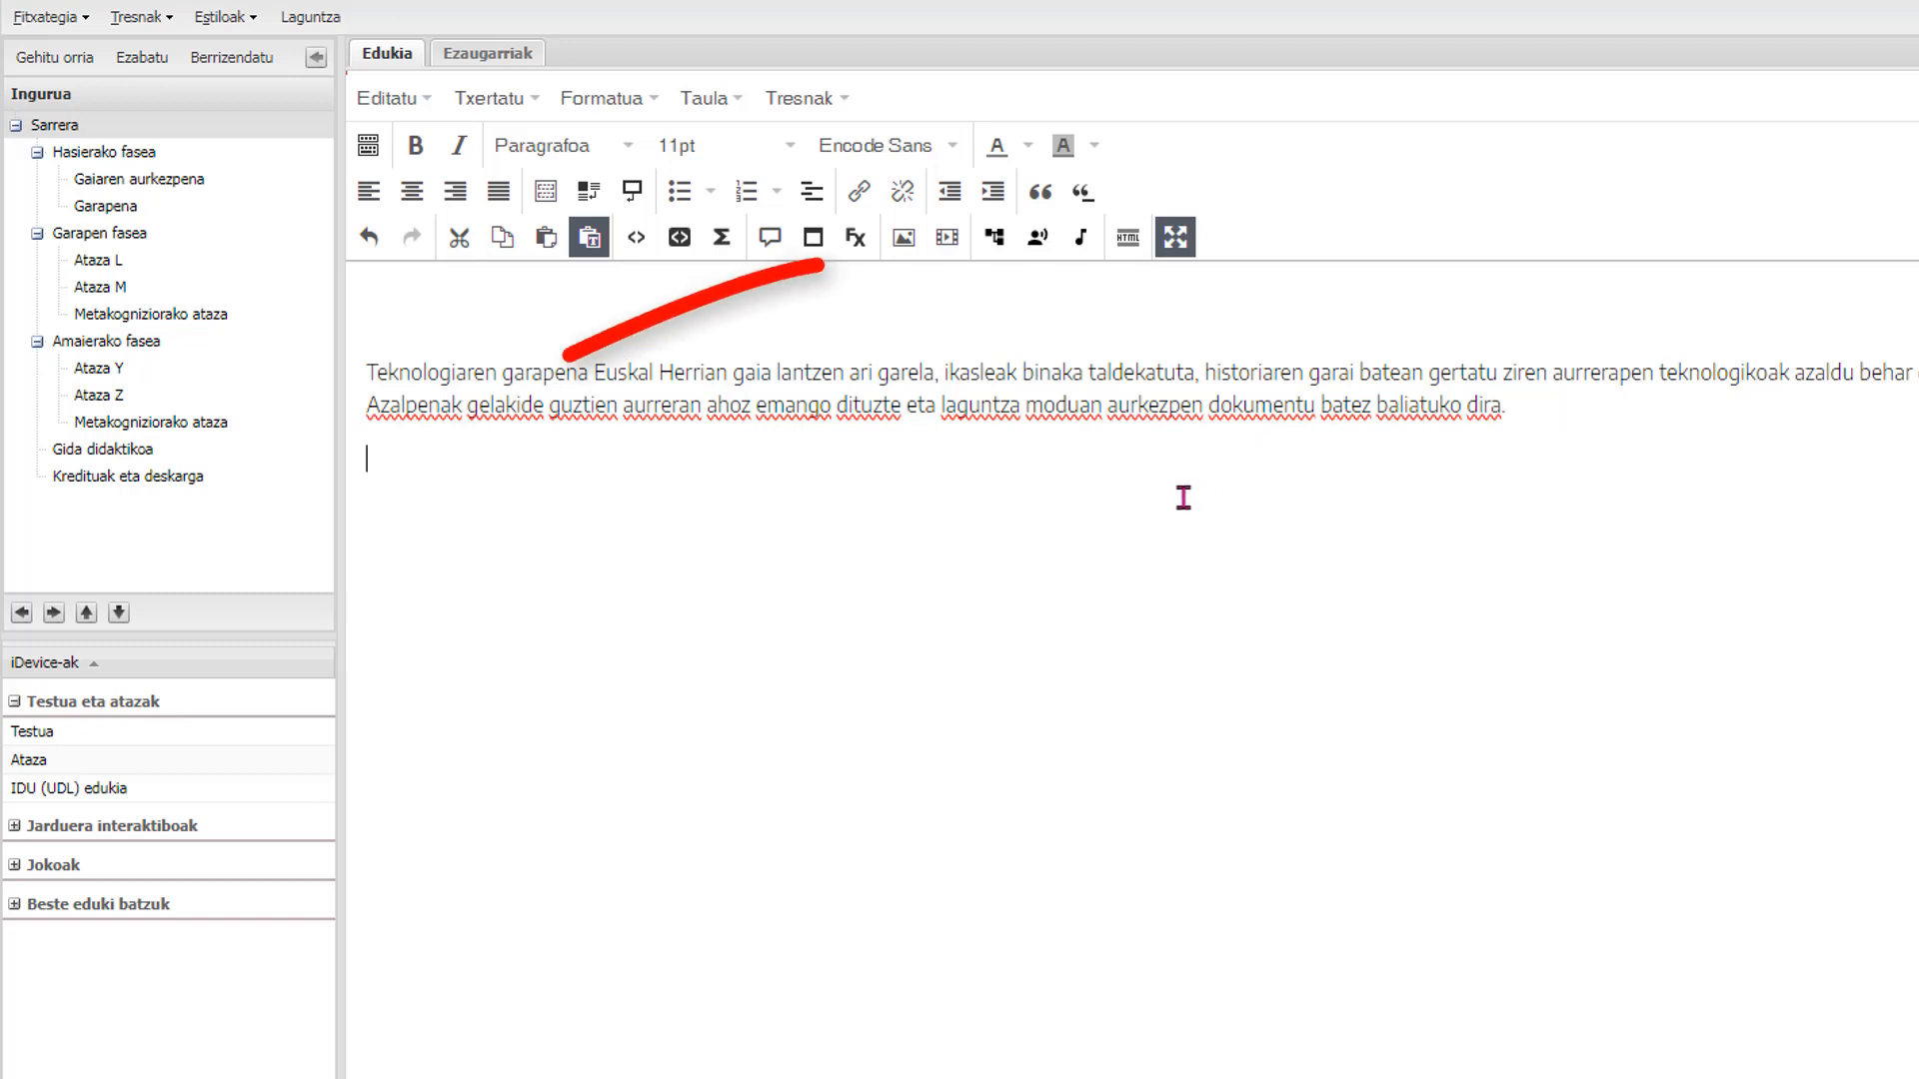
- Insert the image 197235_a_1.jpg from the eraskinak folder on drive F: below the paragraph, without an image description
{"action": "left_click", "coordinate": [905, 246]}
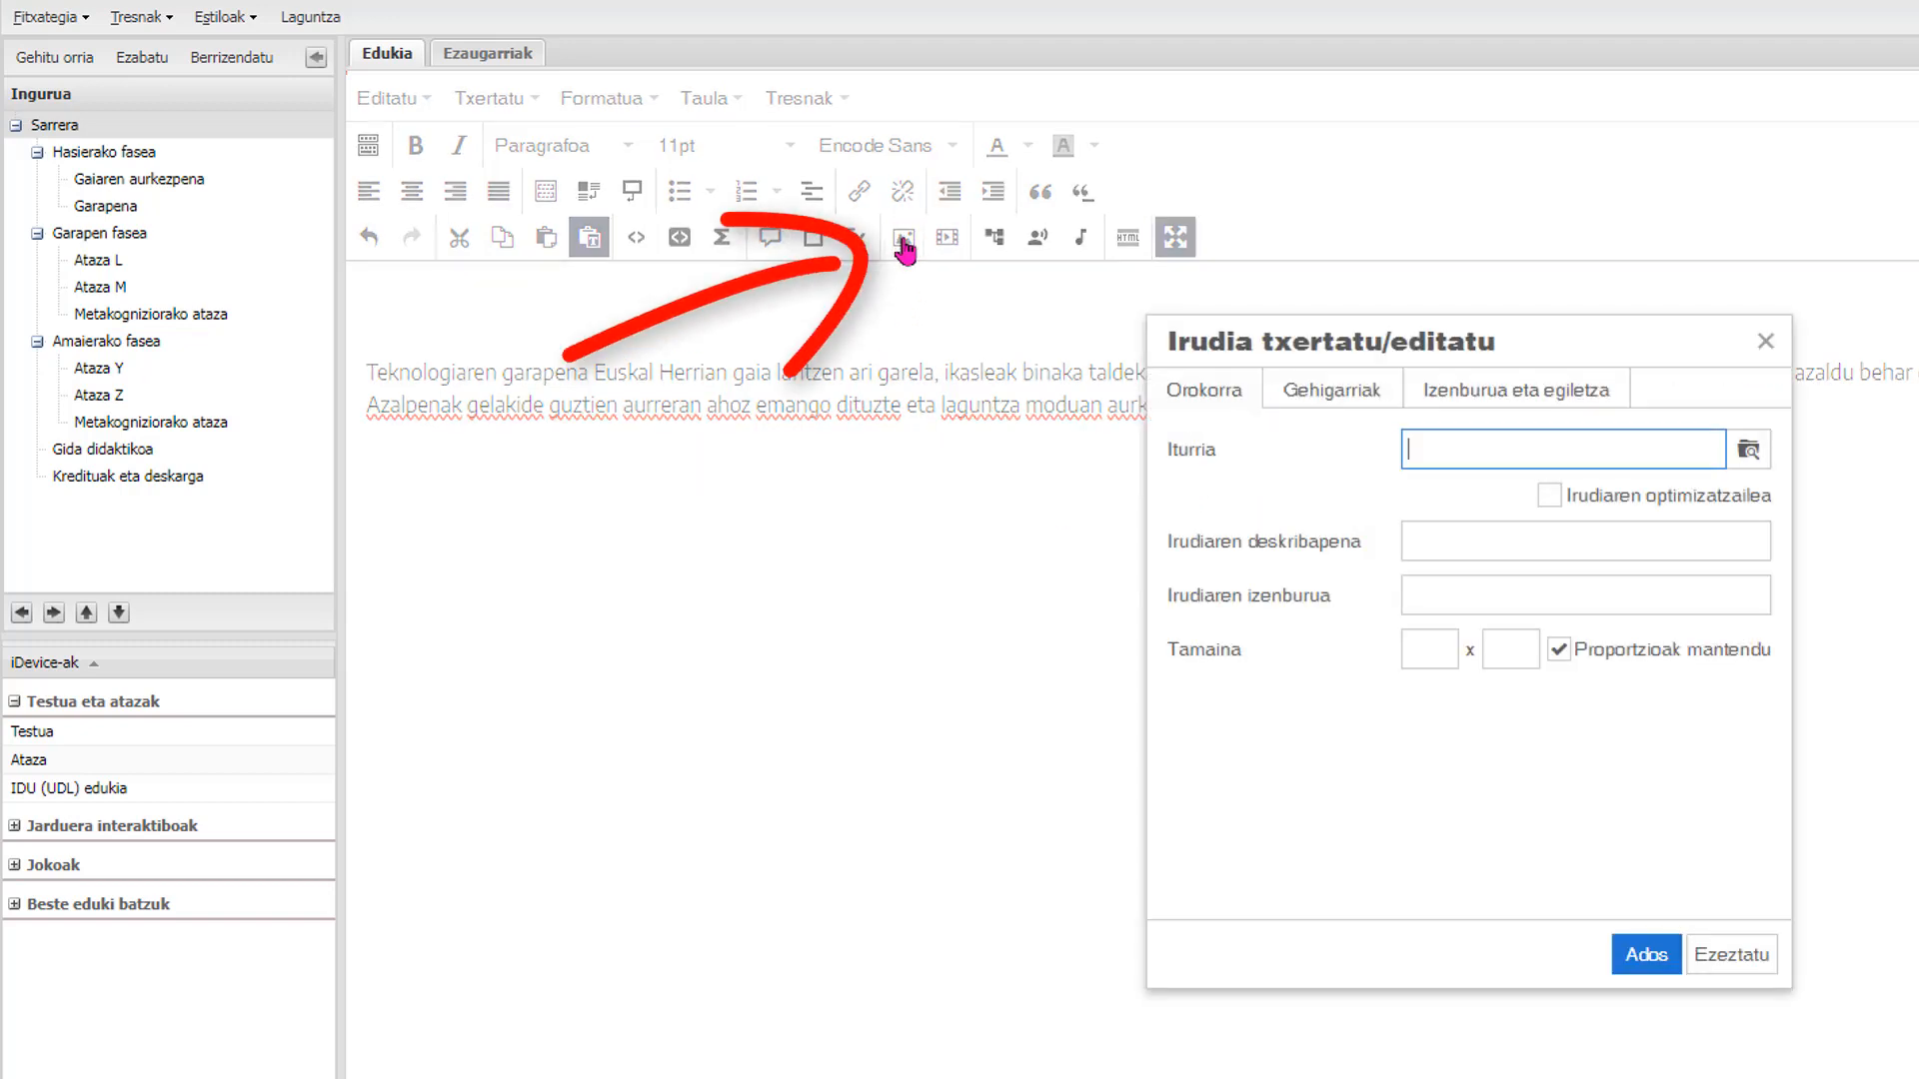
{"action": "left_click", "coordinate": [1750, 451]}
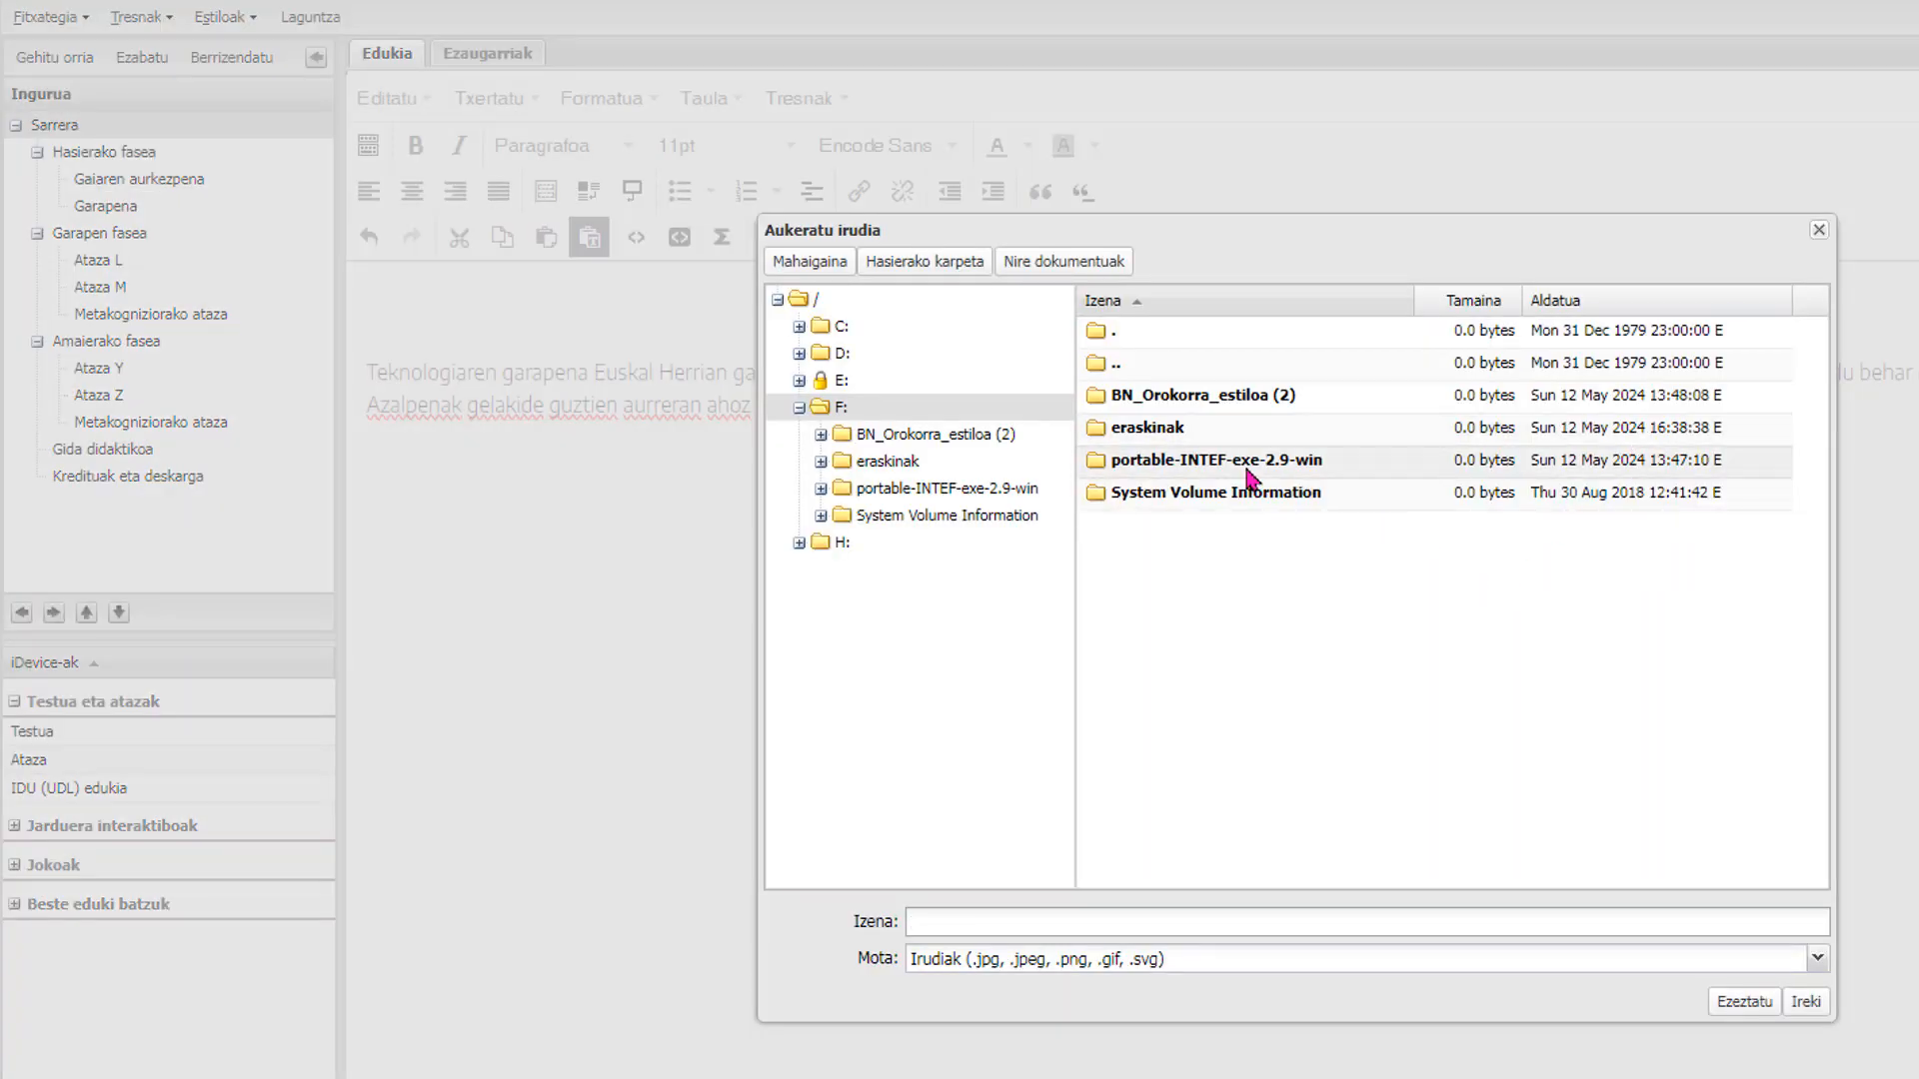
{"action": "double_click", "coordinate": [1146, 430]}
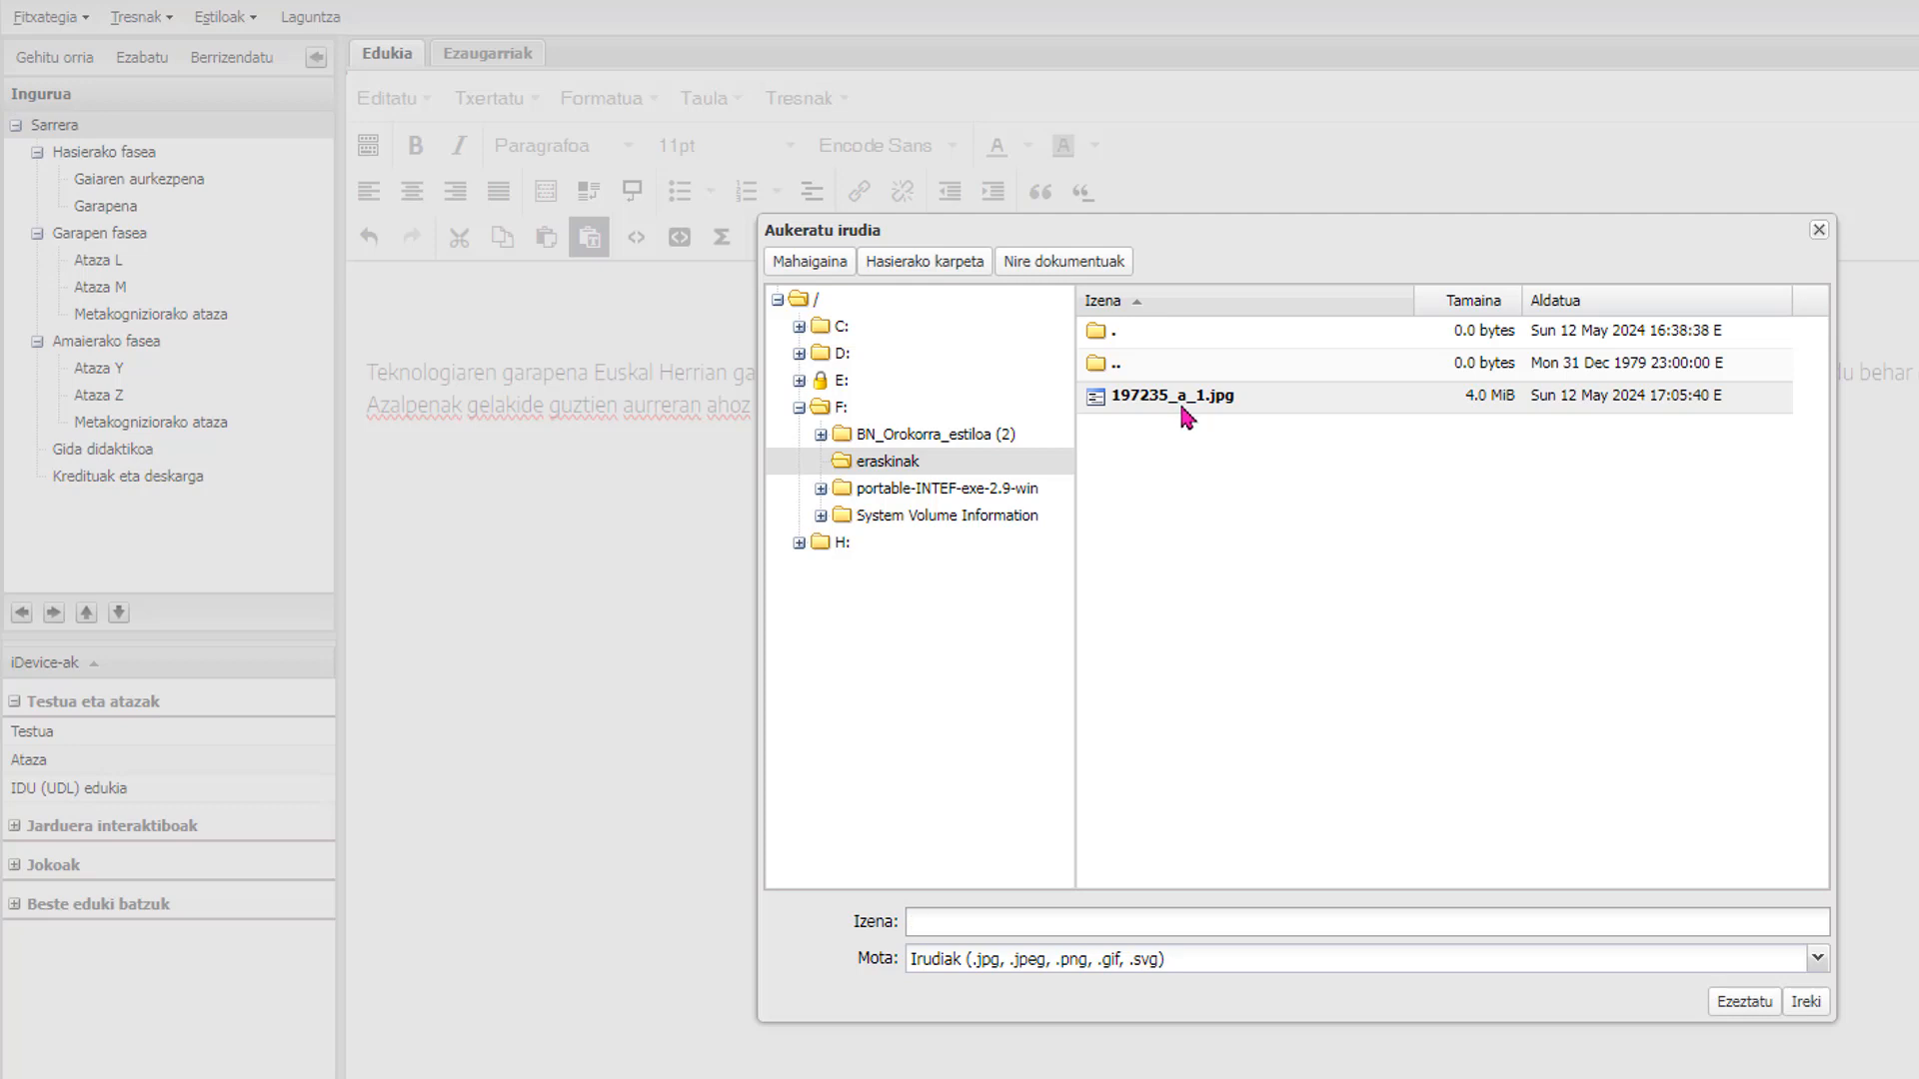
{"action": "double_click", "coordinate": [1179, 398]}
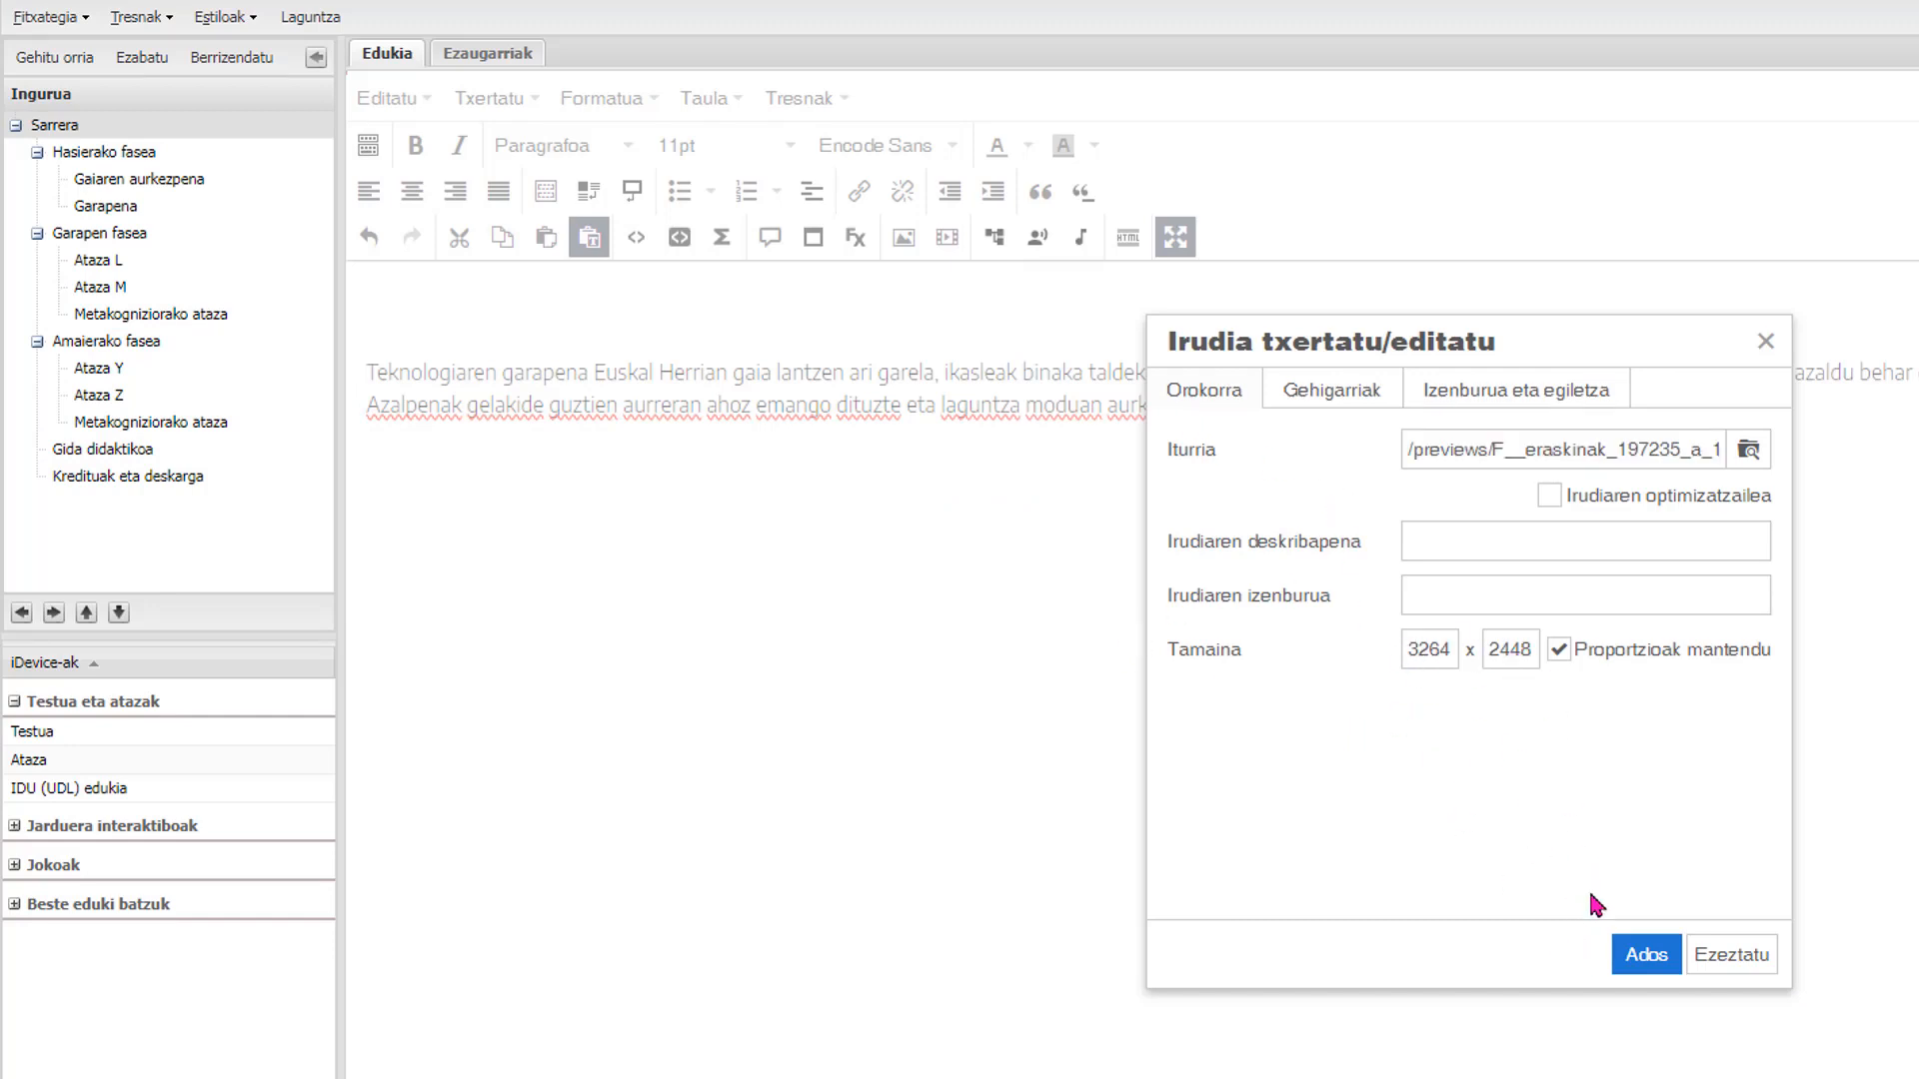
{"action": "left_click", "coordinate": [1645, 957]}
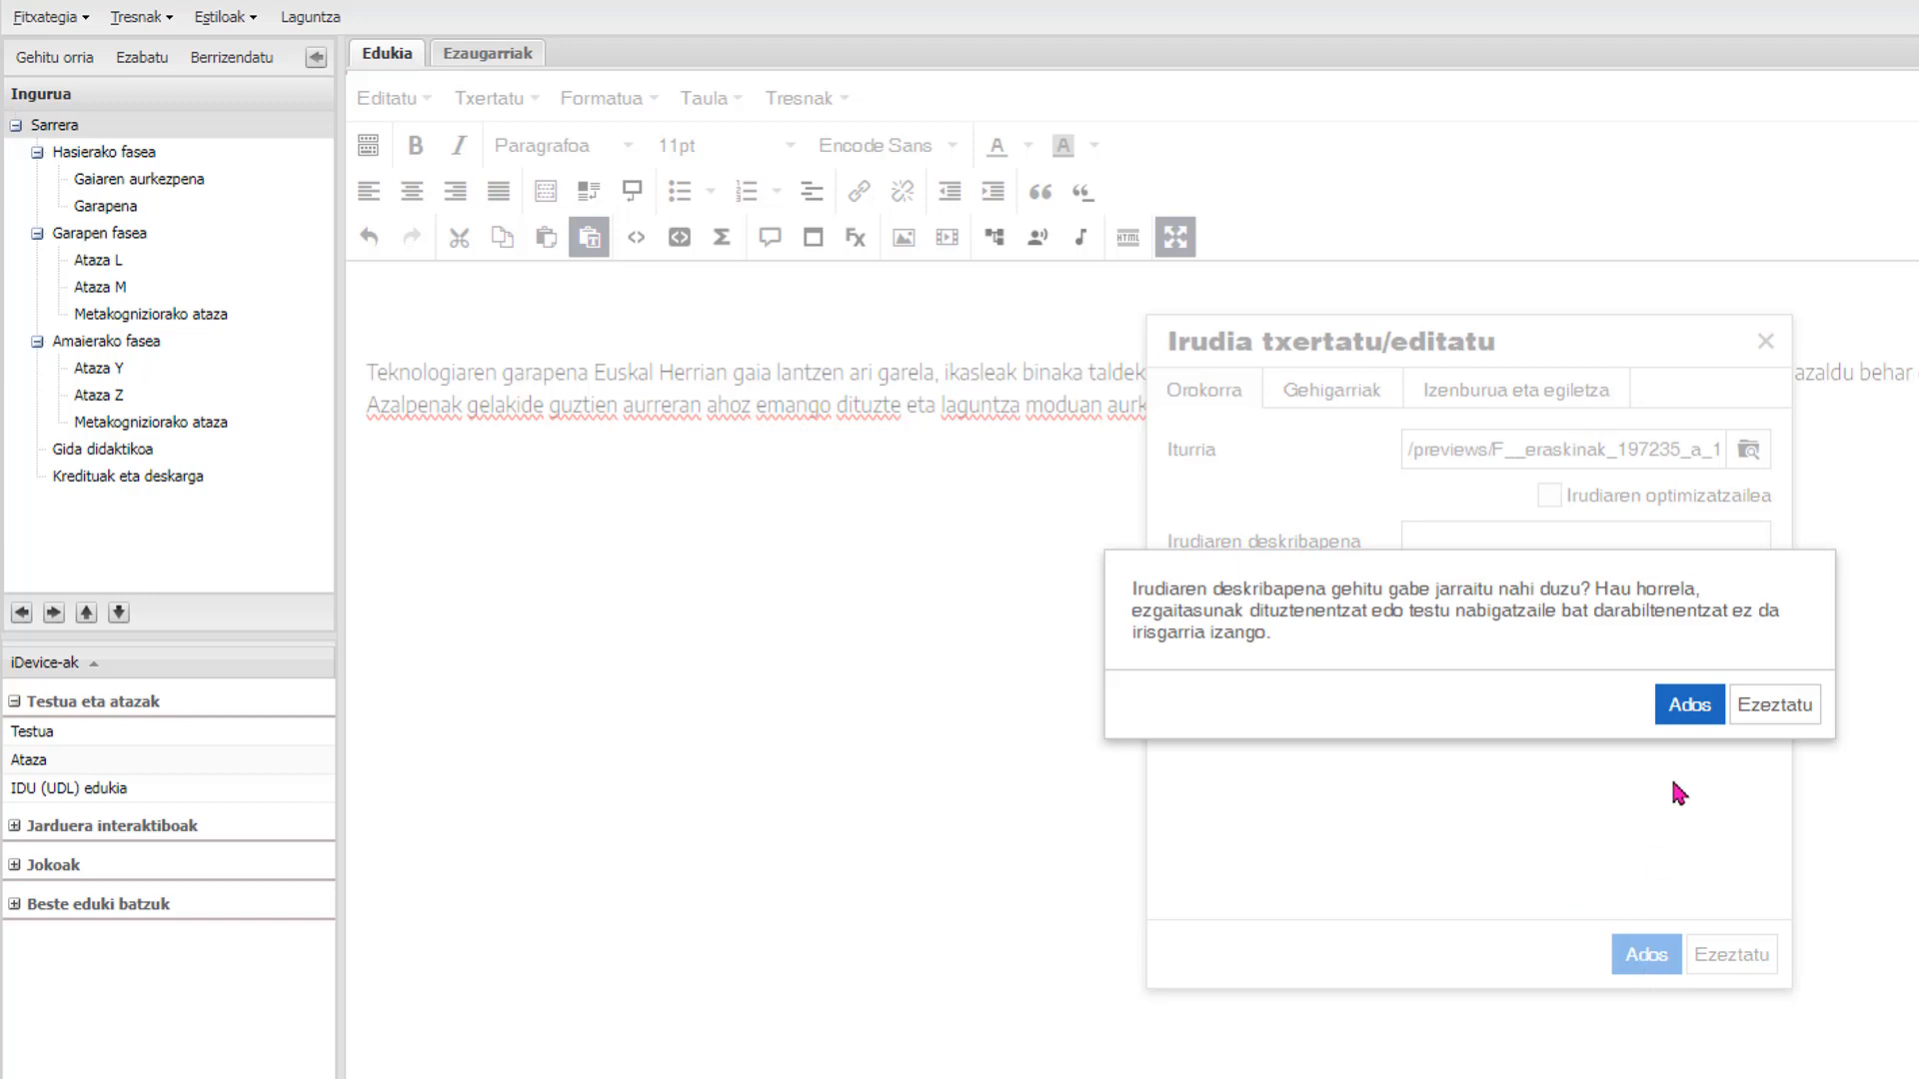
{"action": "left_click", "coordinate": [1685, 710]}
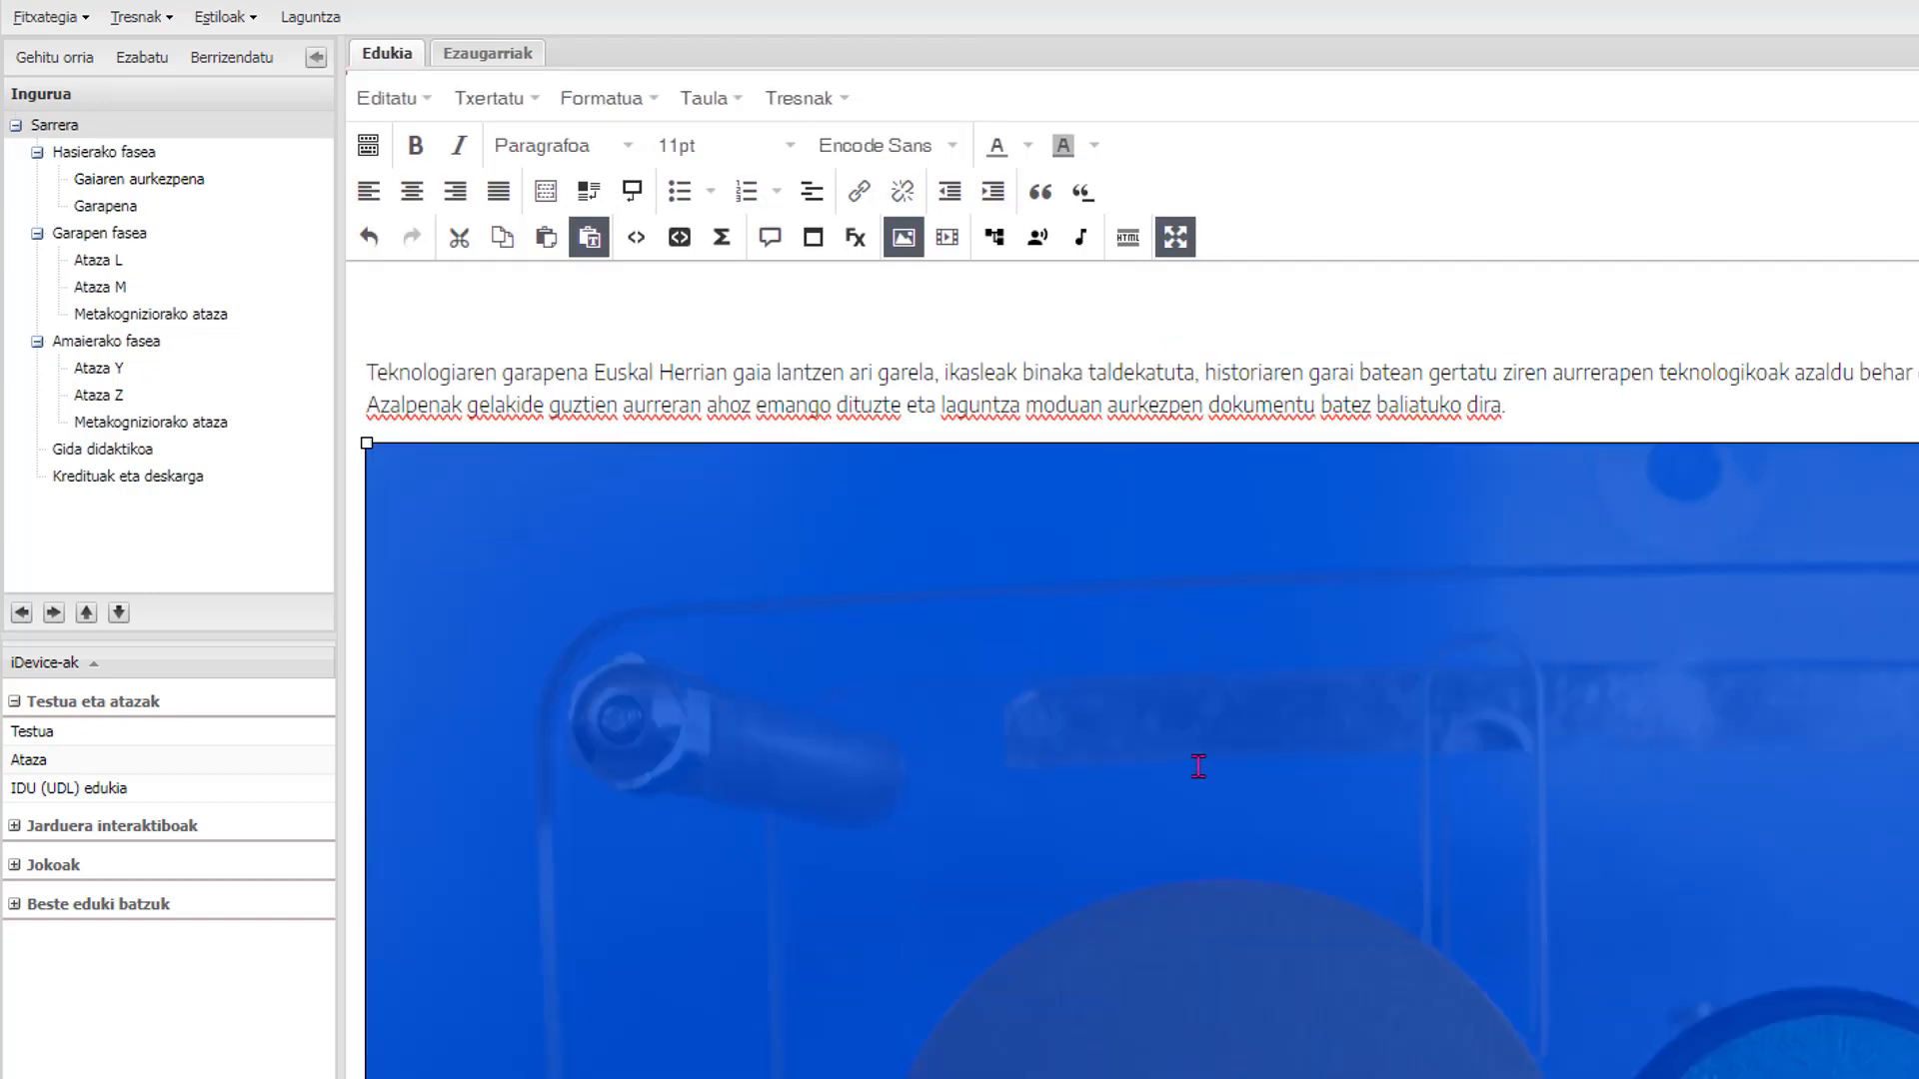
- Shrink the image below the paragraph proportionally until it fits fully in the editing area
{"action": "left_click_drag", "start_coordinate": [370, 458], "coordinate": [1402, 1019]}
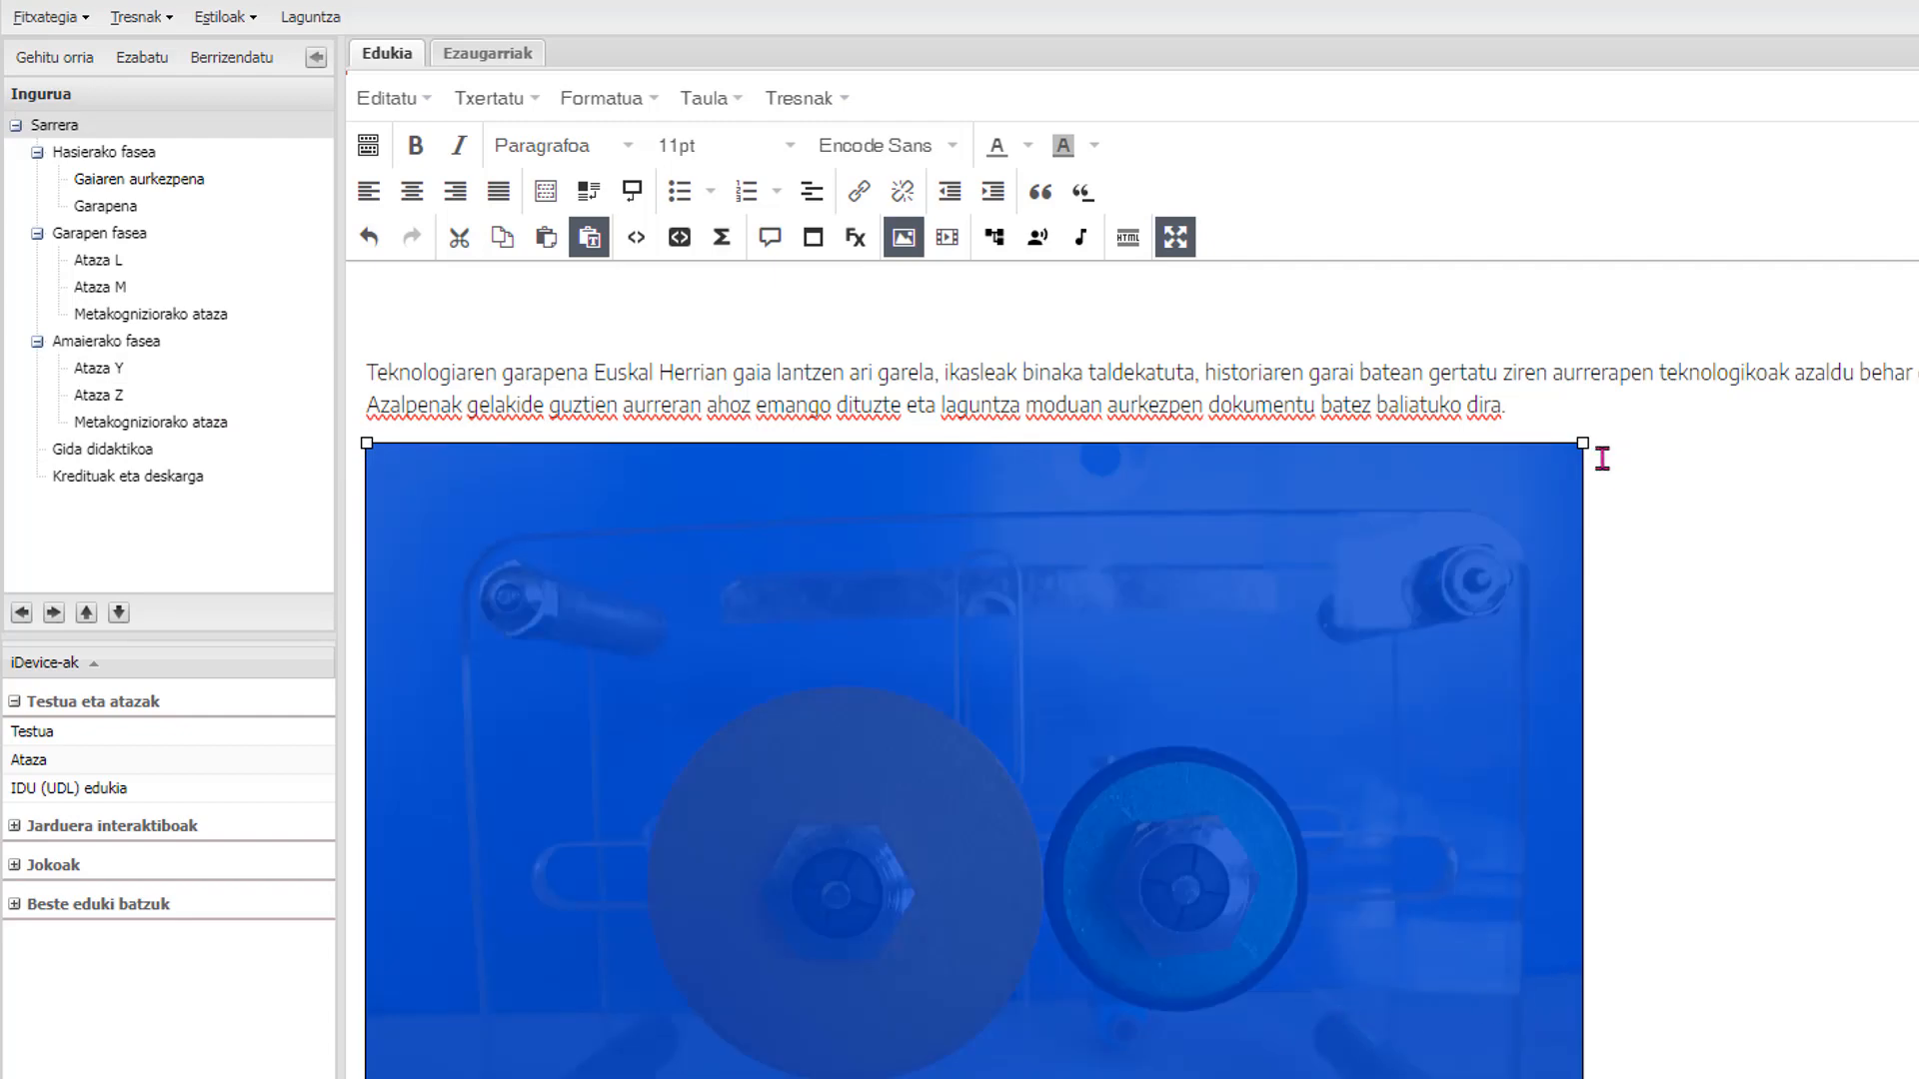
{"action": "left_click_drag", "start_coordinate": [1585, 443], "coordinate": [1252, 570]}
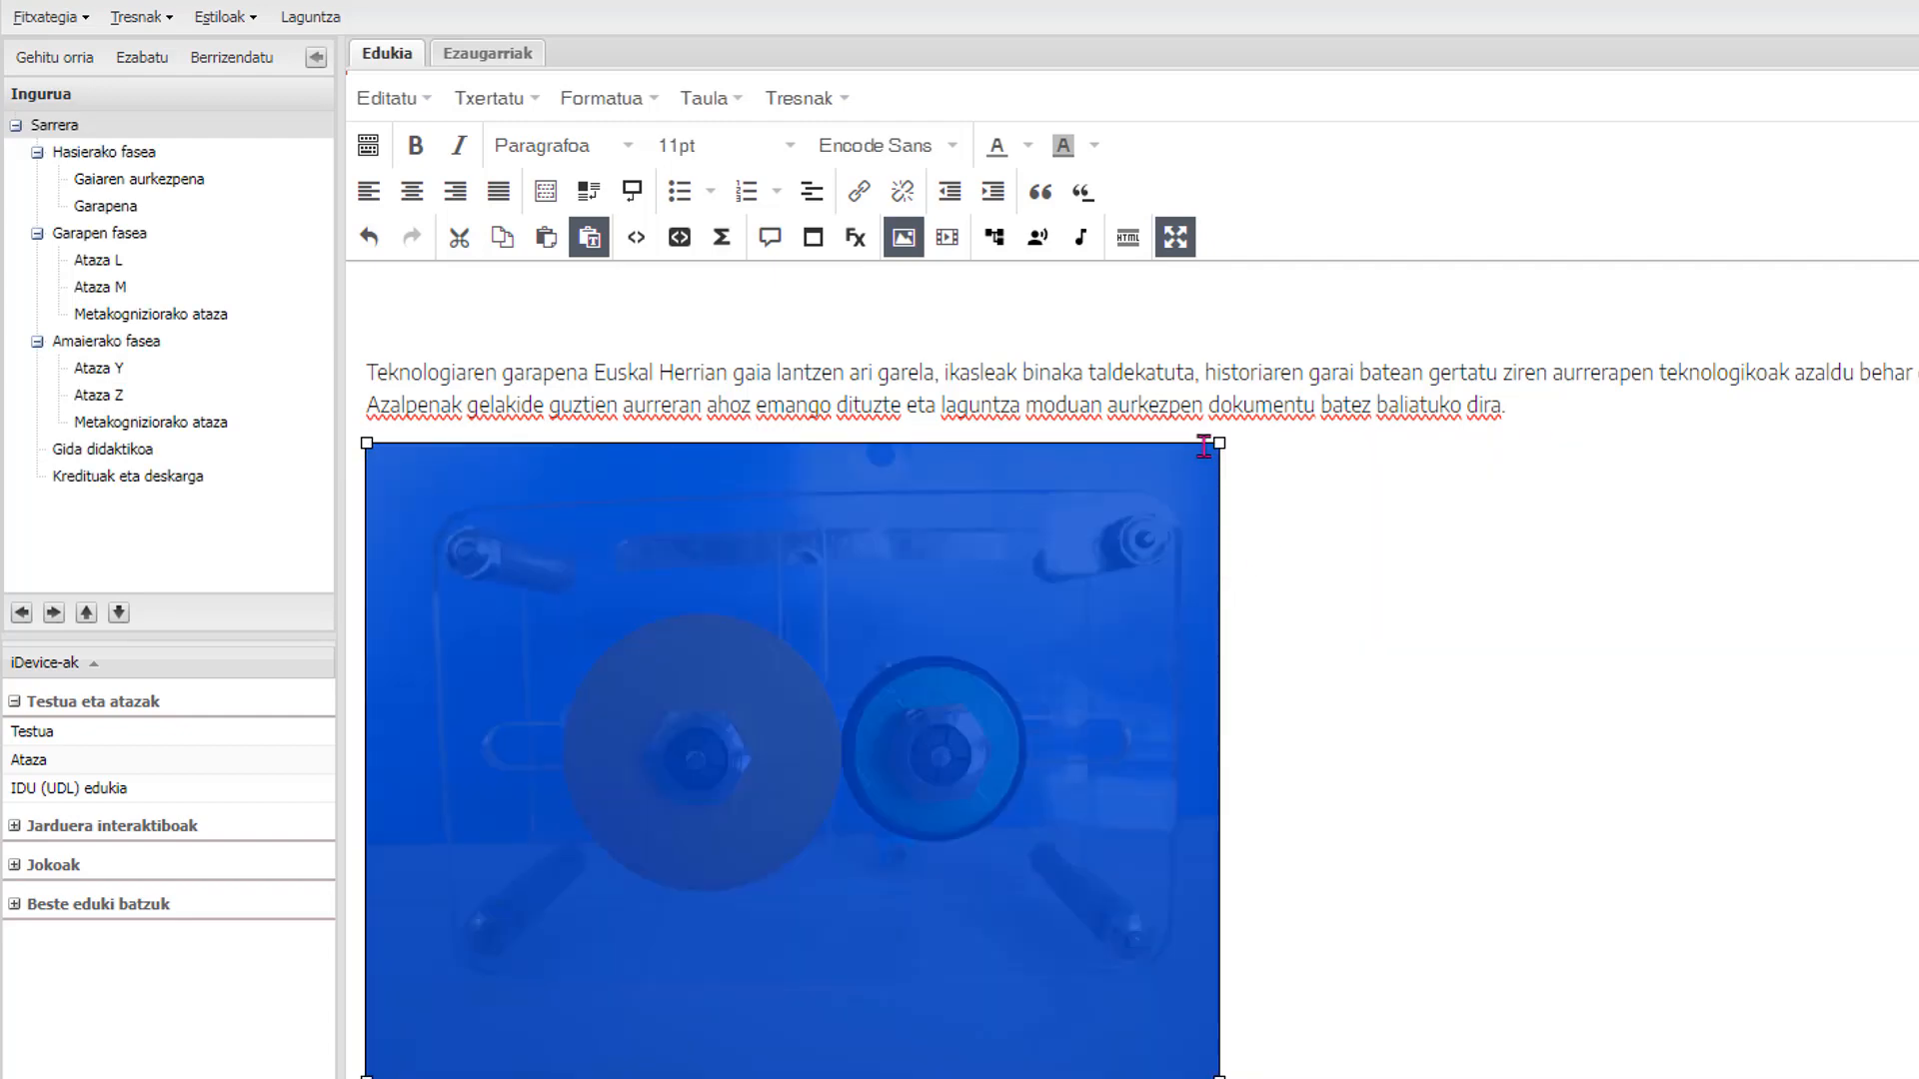
{"action": "left_click_drag", "start_coordinate": [1220, 442], "coordinate": [969, 612]}
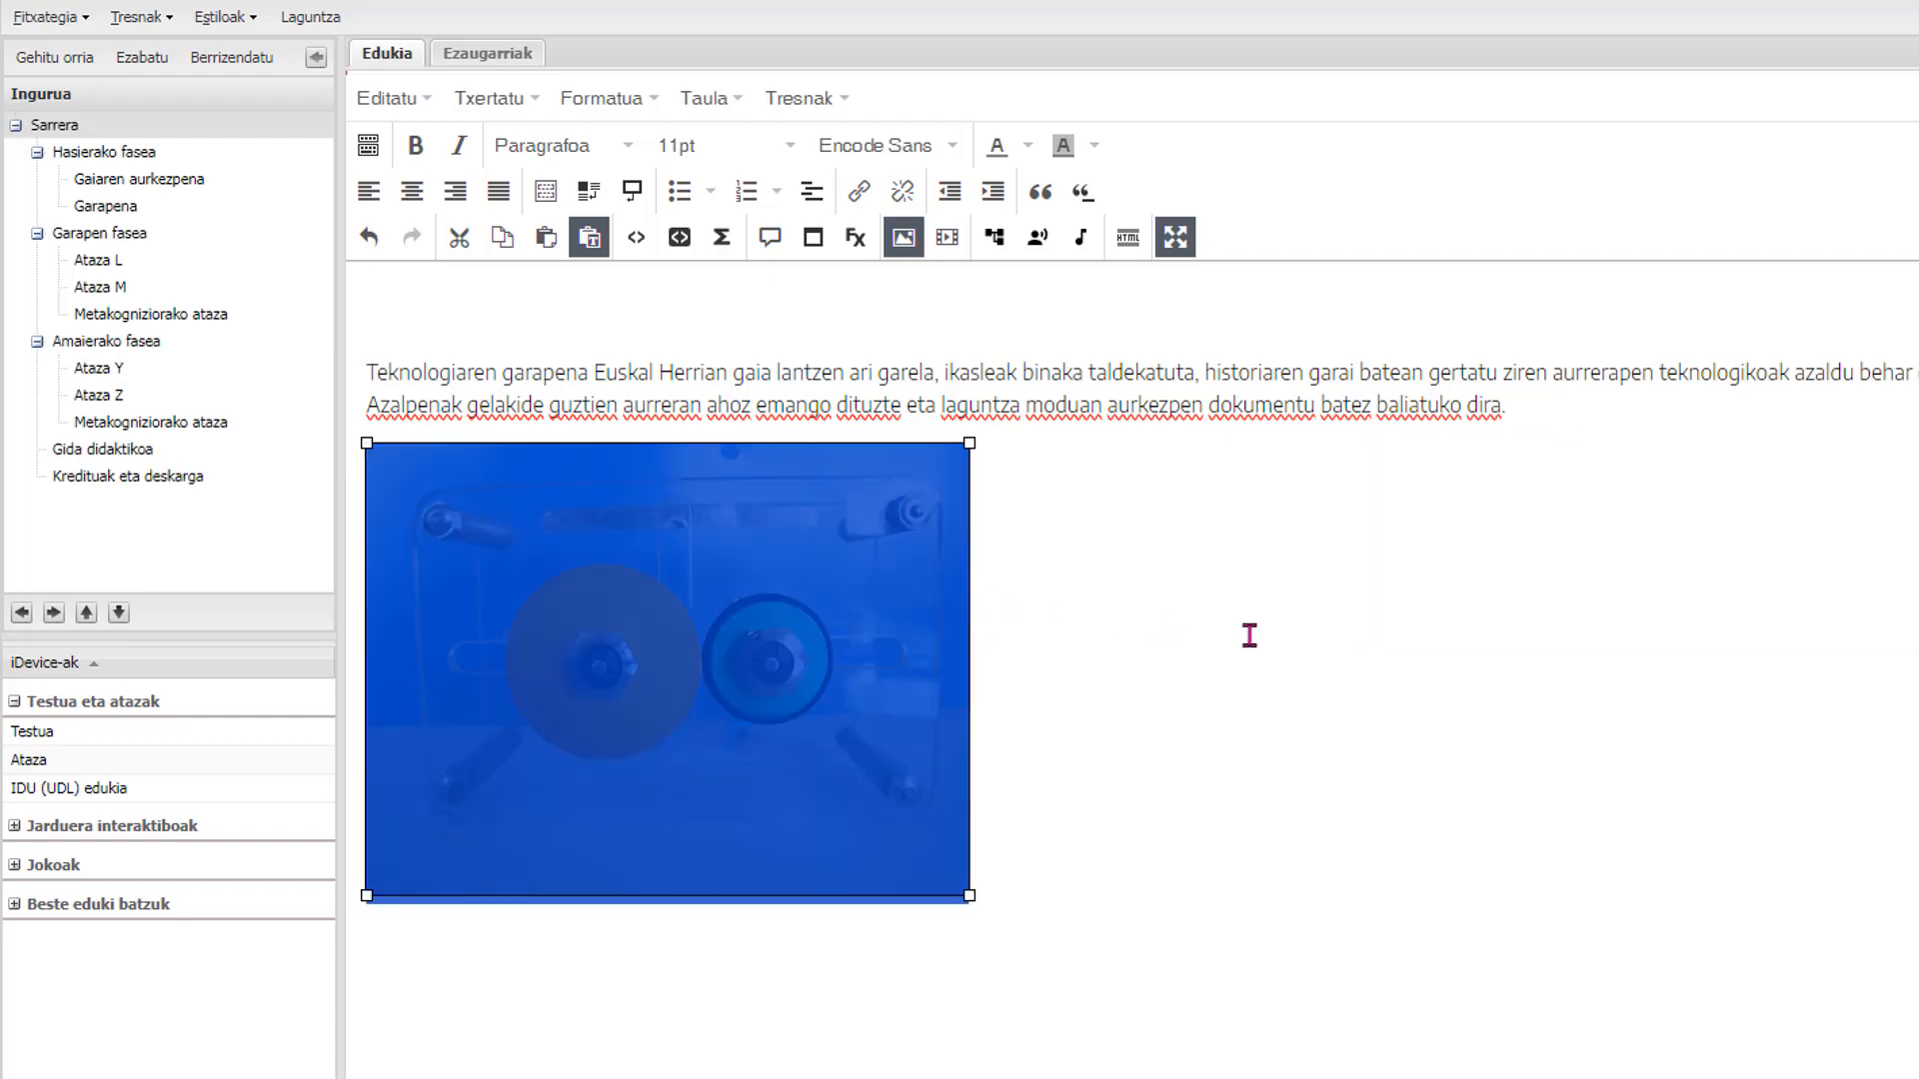
{"action": "left_click", "coordinate": [1298, 655]}
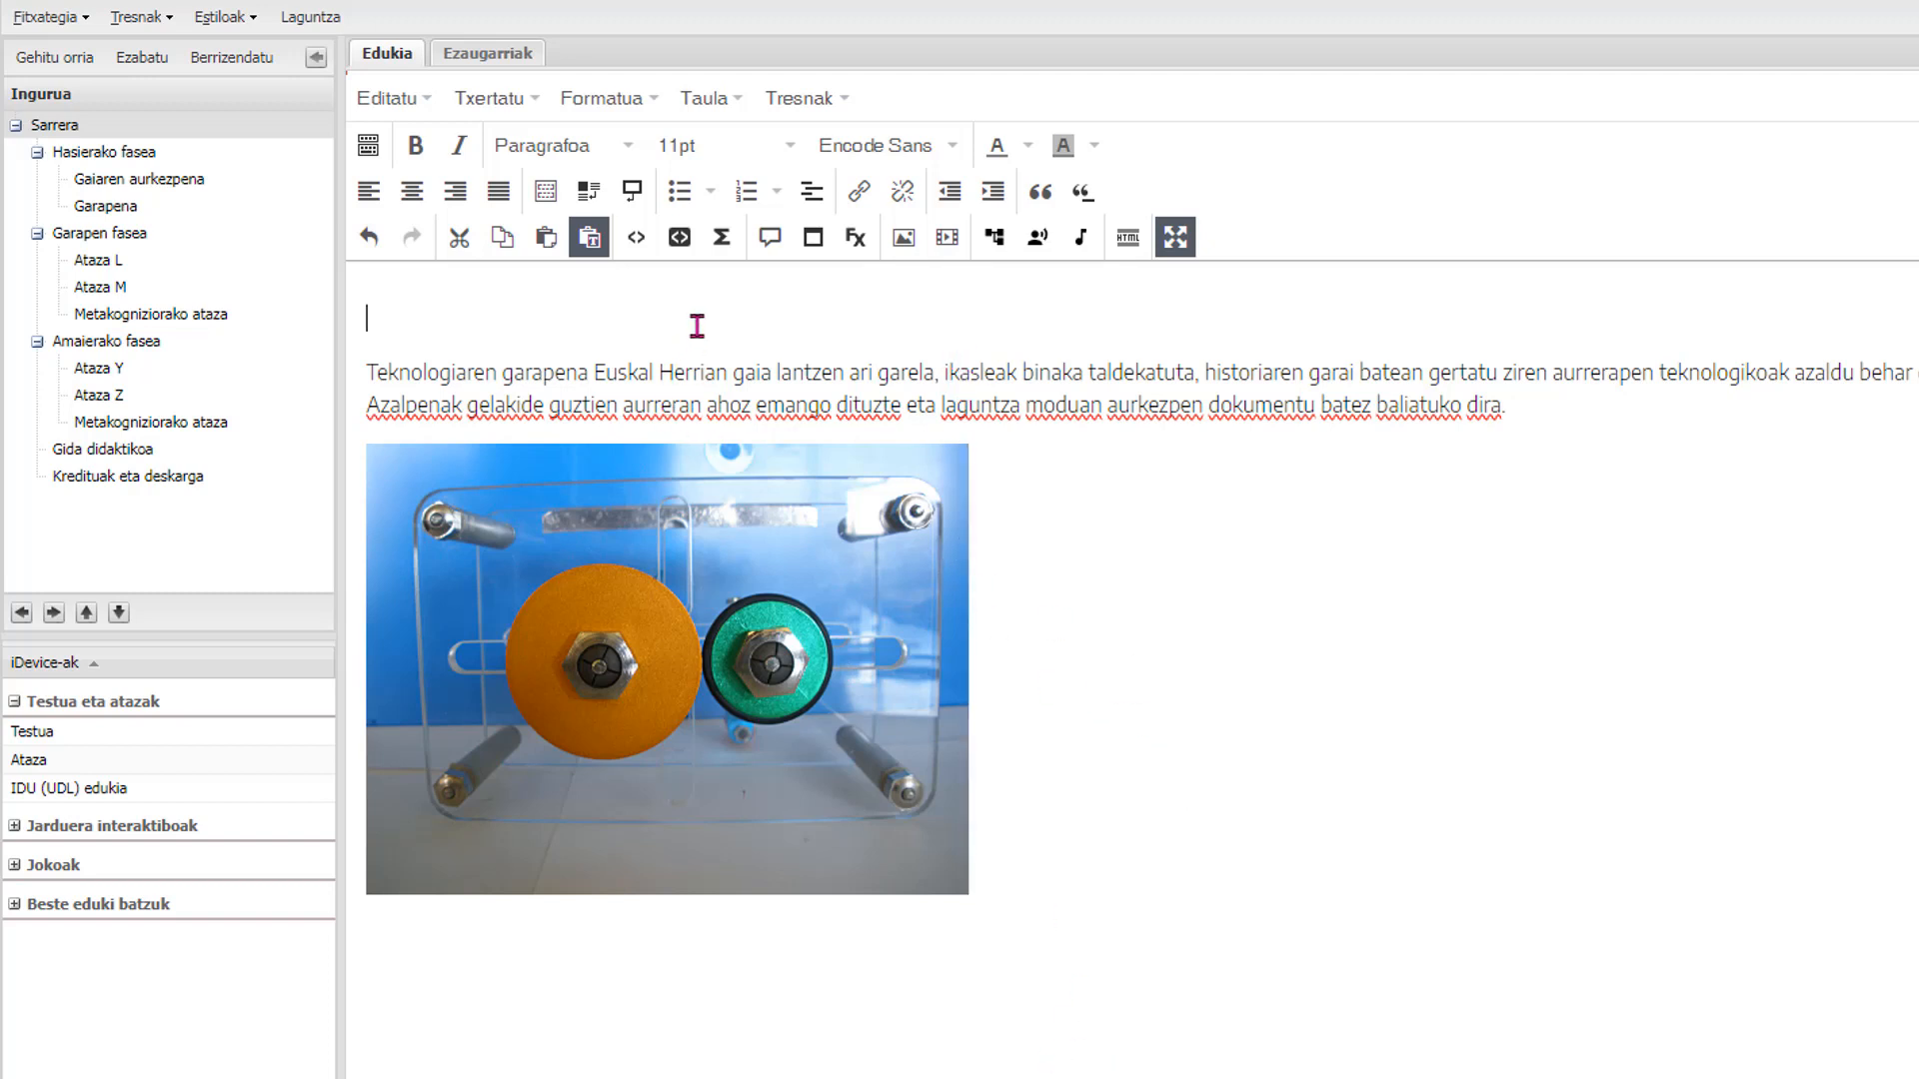
- Insert a table with two columns and one row above the description paragraph
{"action": "left_click", "coordinate": [737, 106]}
{"action": "mouse_move", "coordinate": [900, 141]}
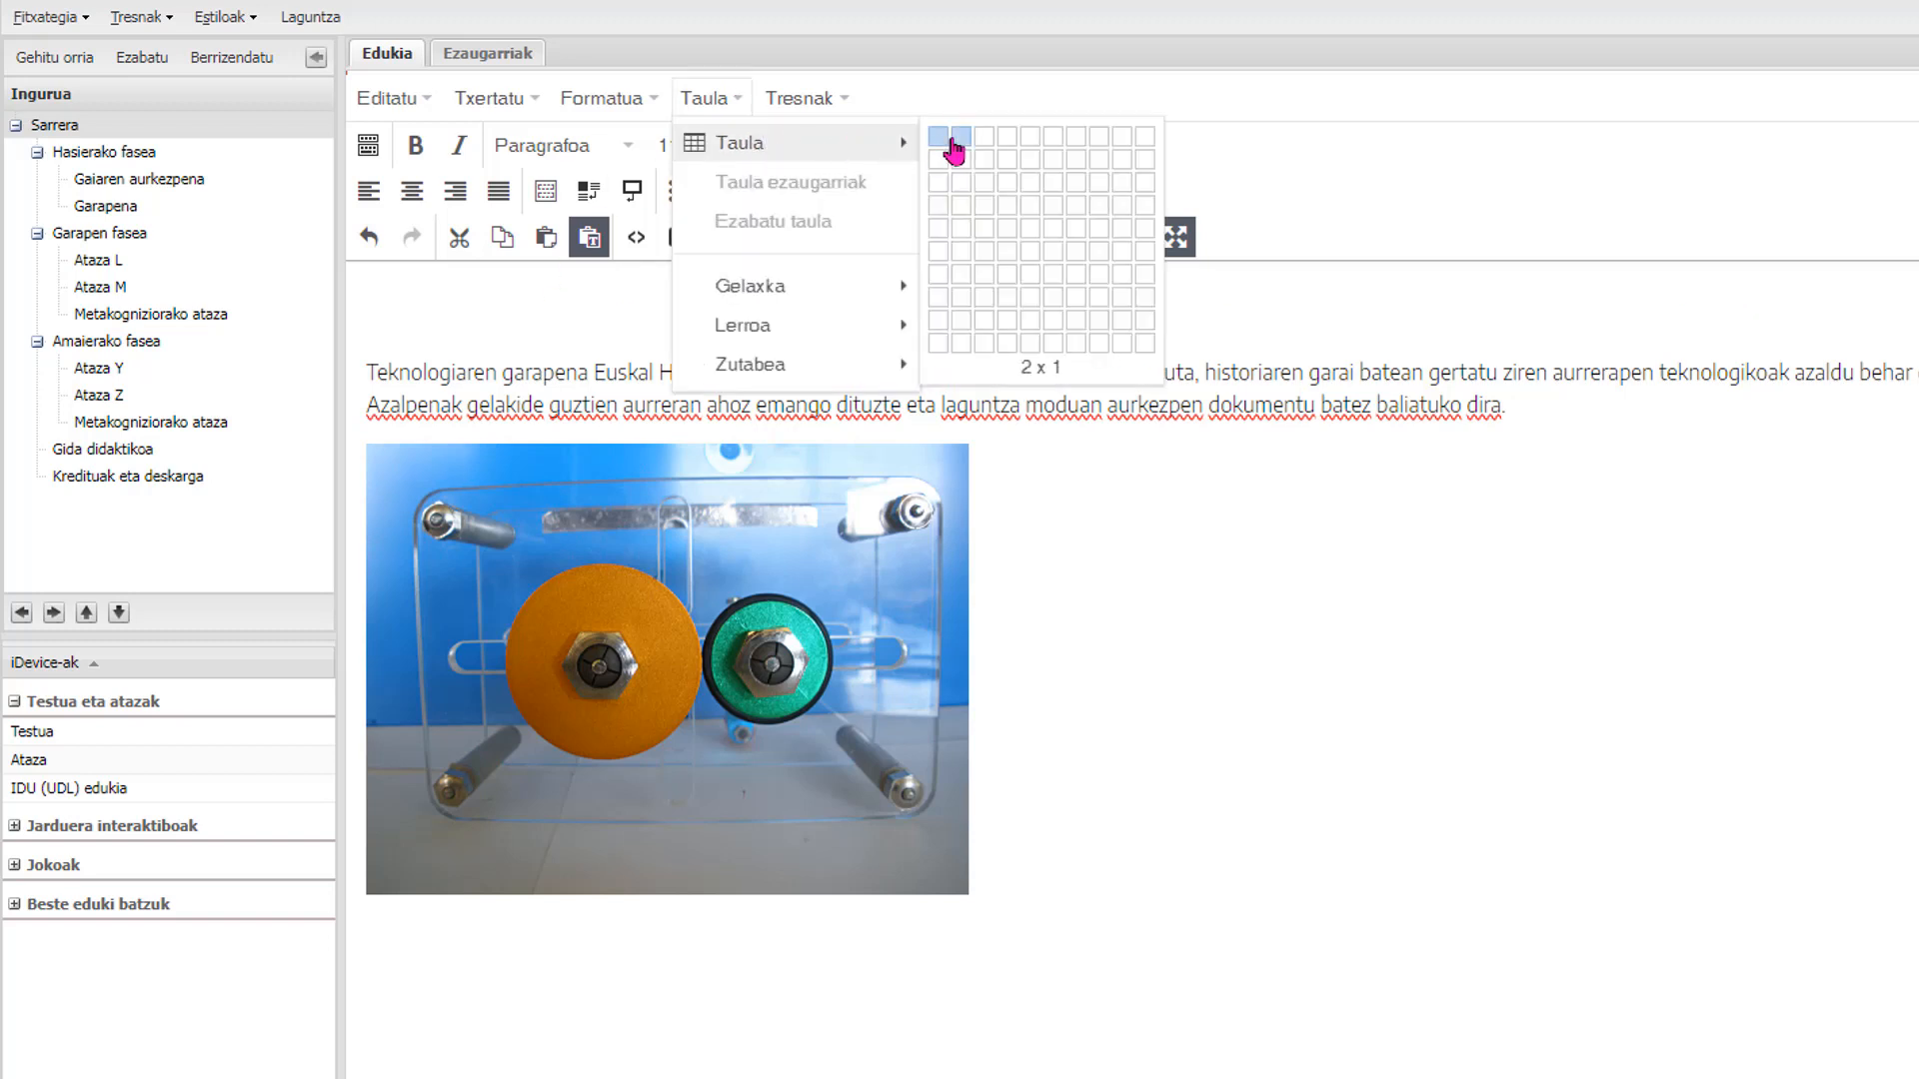
{"action": "left_click", "coordinate": [957, 150]}
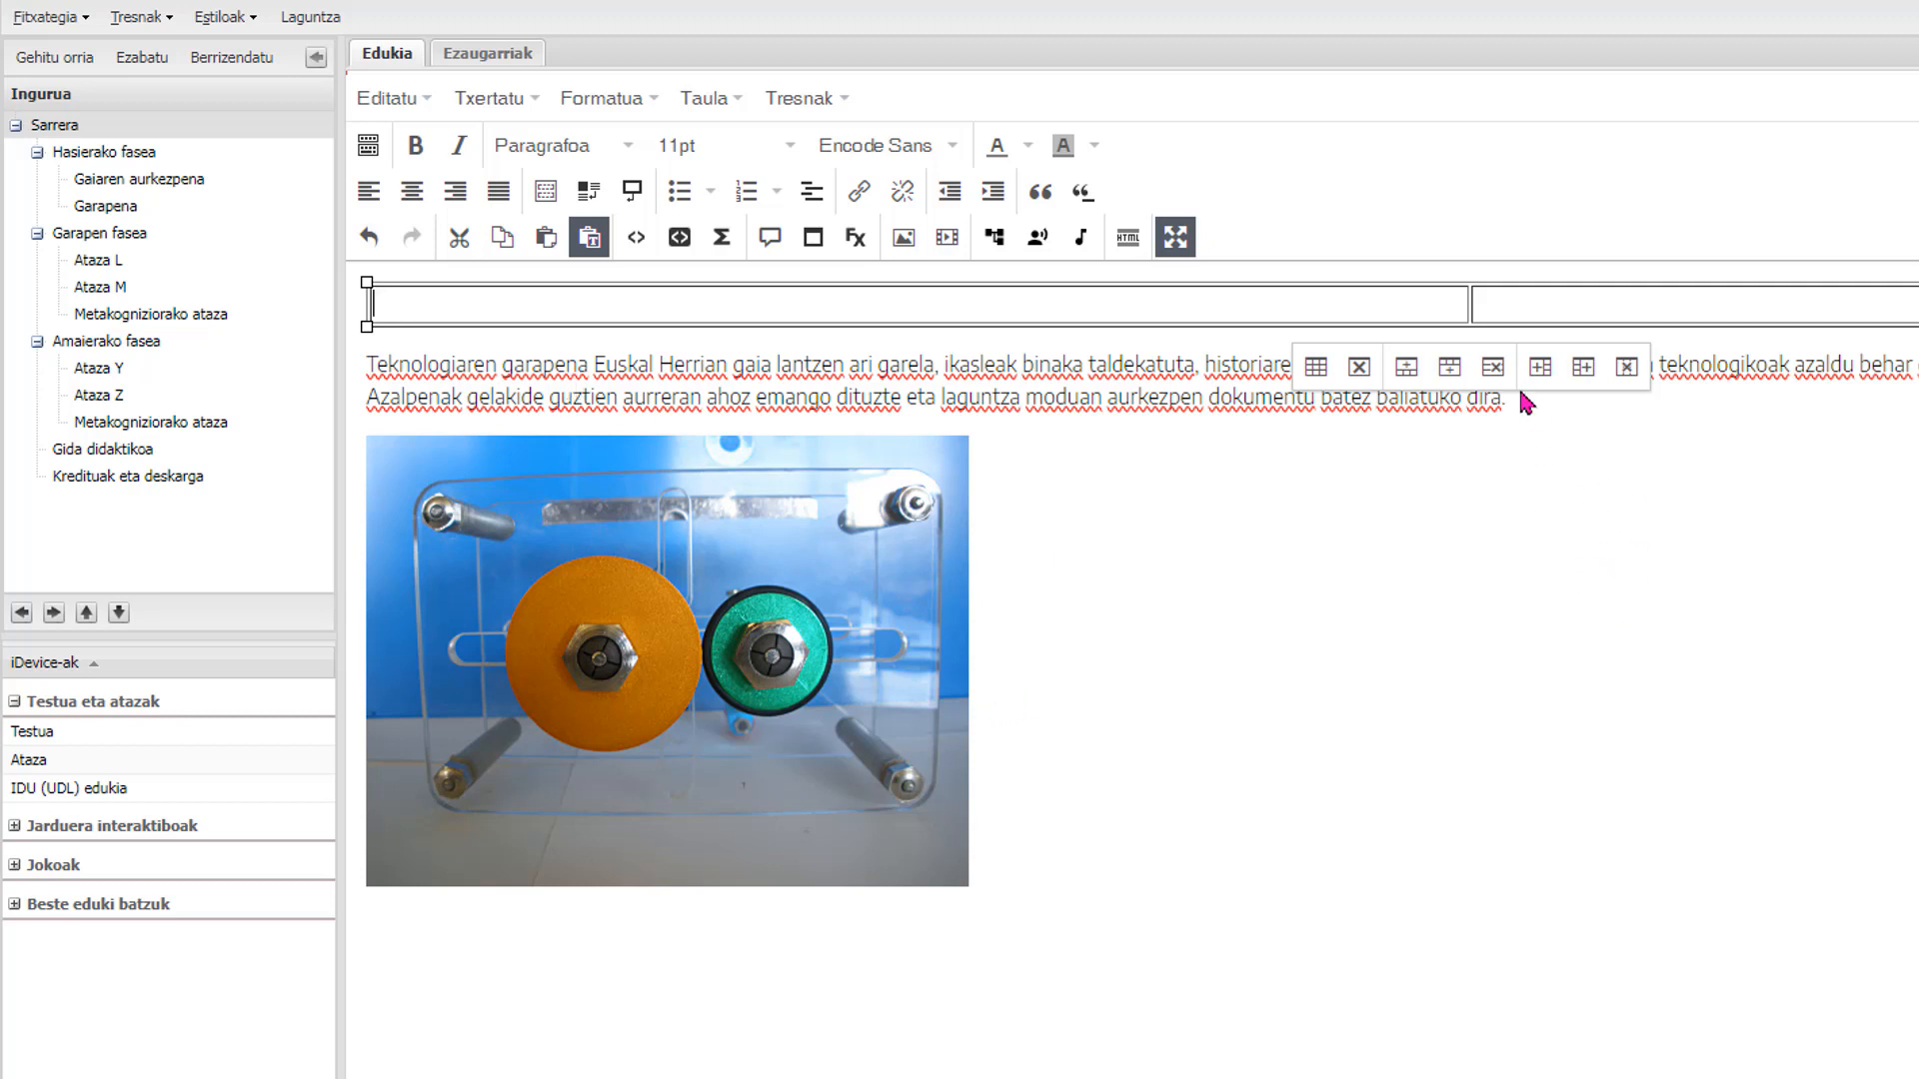
- Move the description paragraph into the table's first cell and check the block in the page preview
{"action": "left_click_drag", "start_coordinate": [1514, 404], "coordinate": [364, 368]}
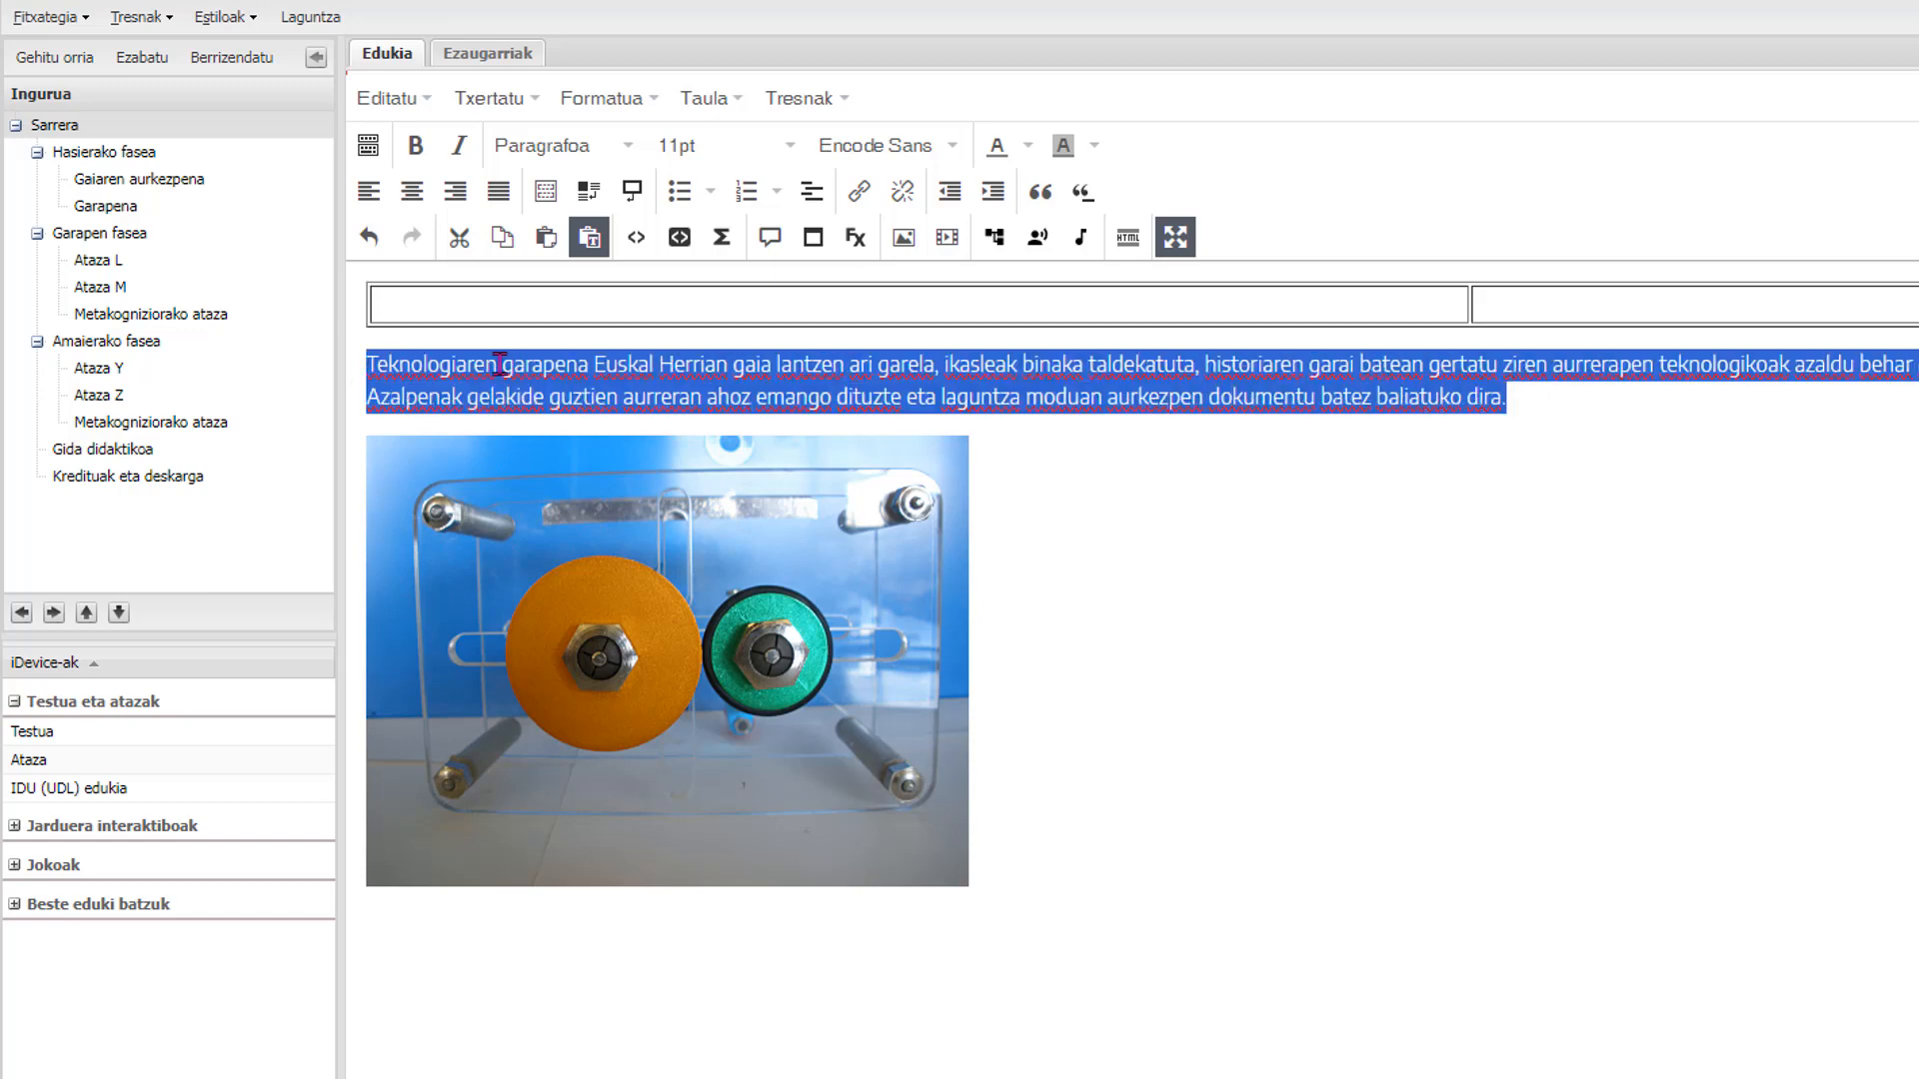
{"action": "left_click_drag", "start_coordinate": [490, 367], "coordinate": [507, 312]}
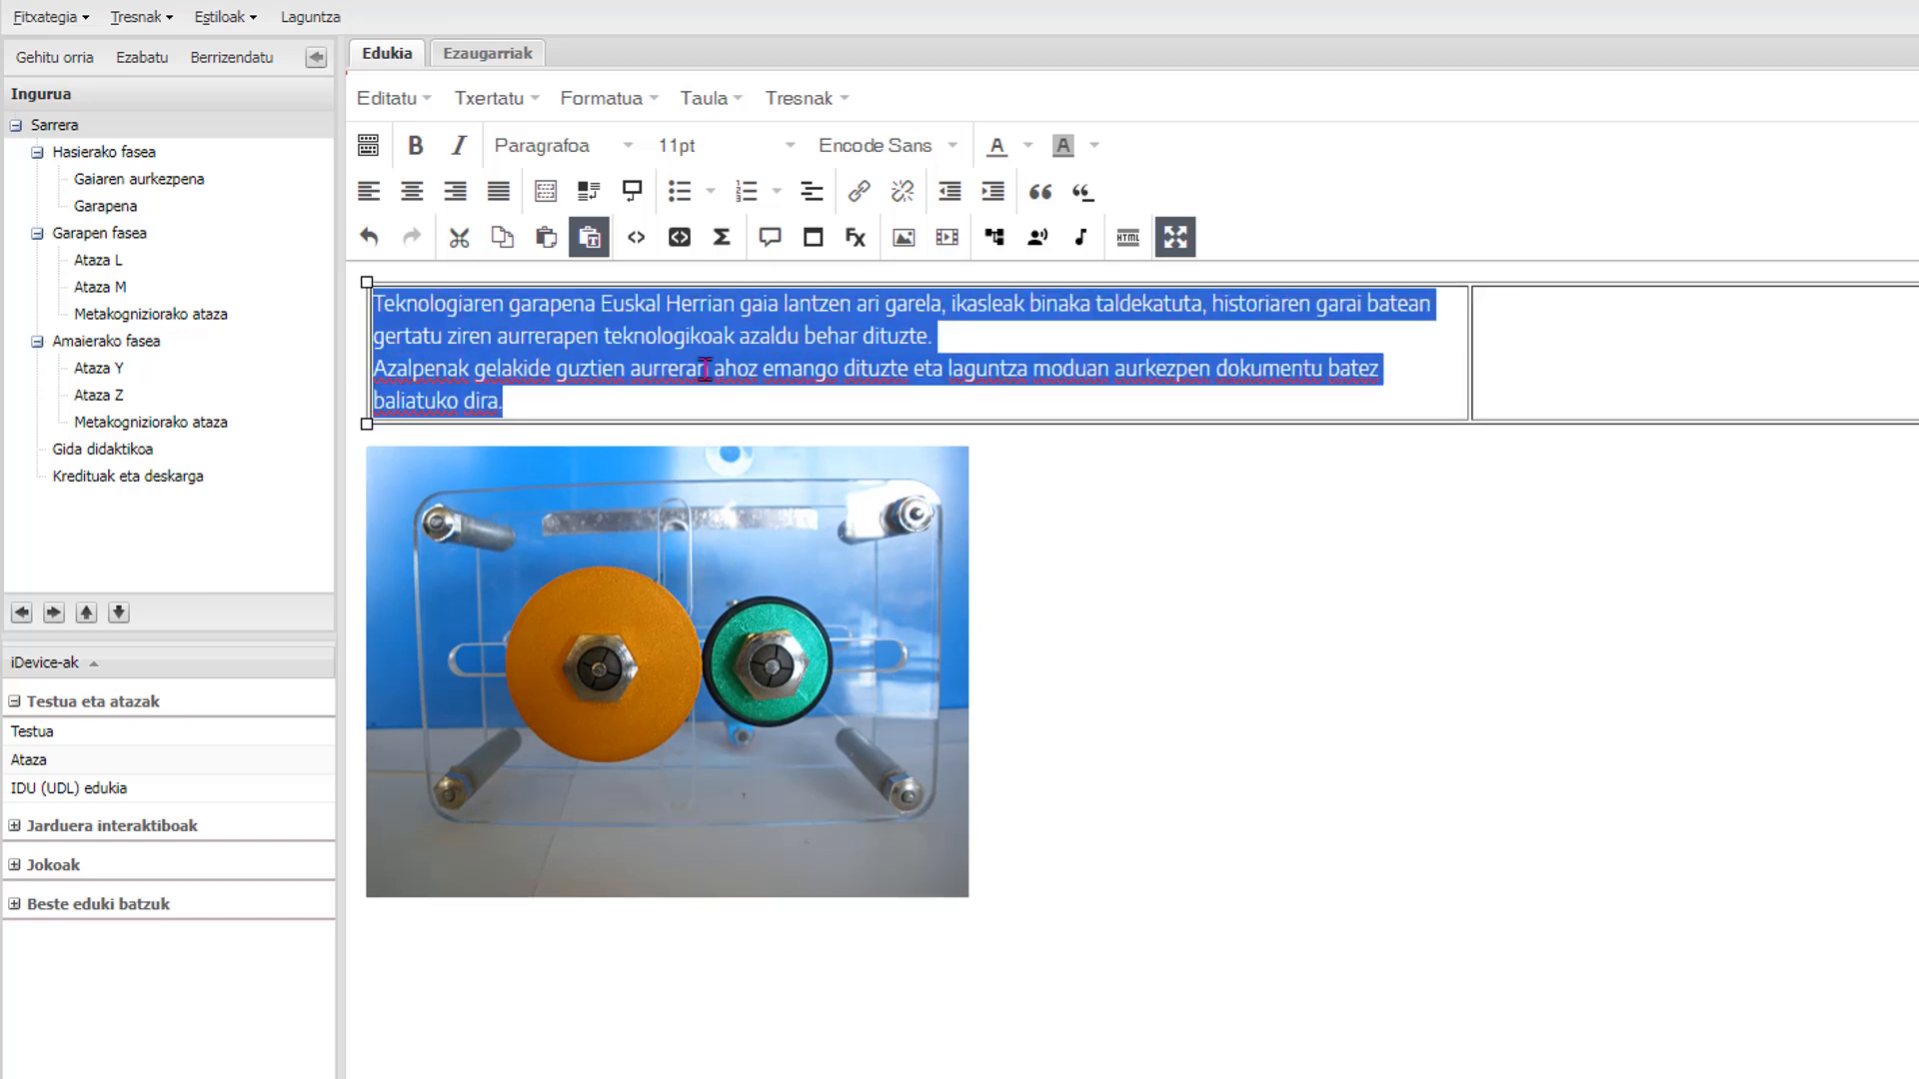
{"action": "left_click", "coordinate": [887, 622]}
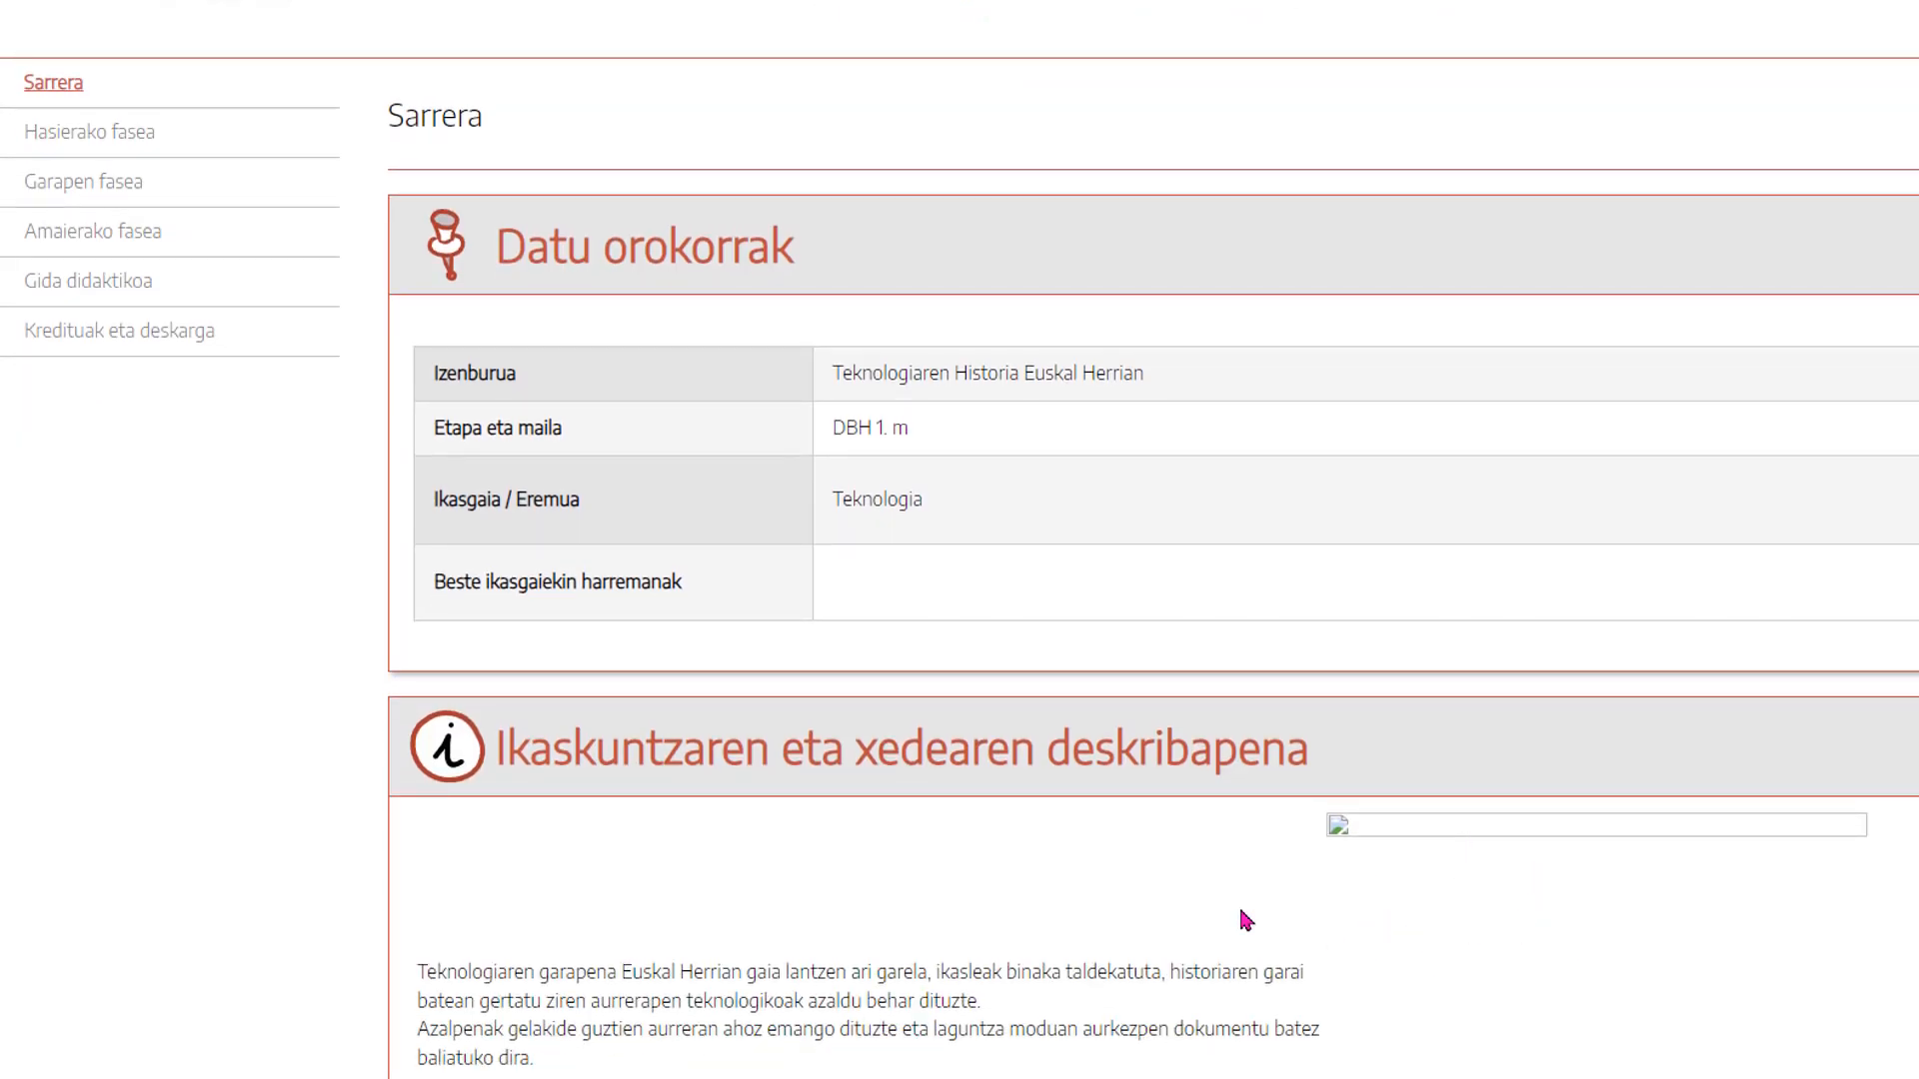
{"action": "scroll", "coordinate": [702, 936], "scroll_direction": "down", "scroll_amount": 4}
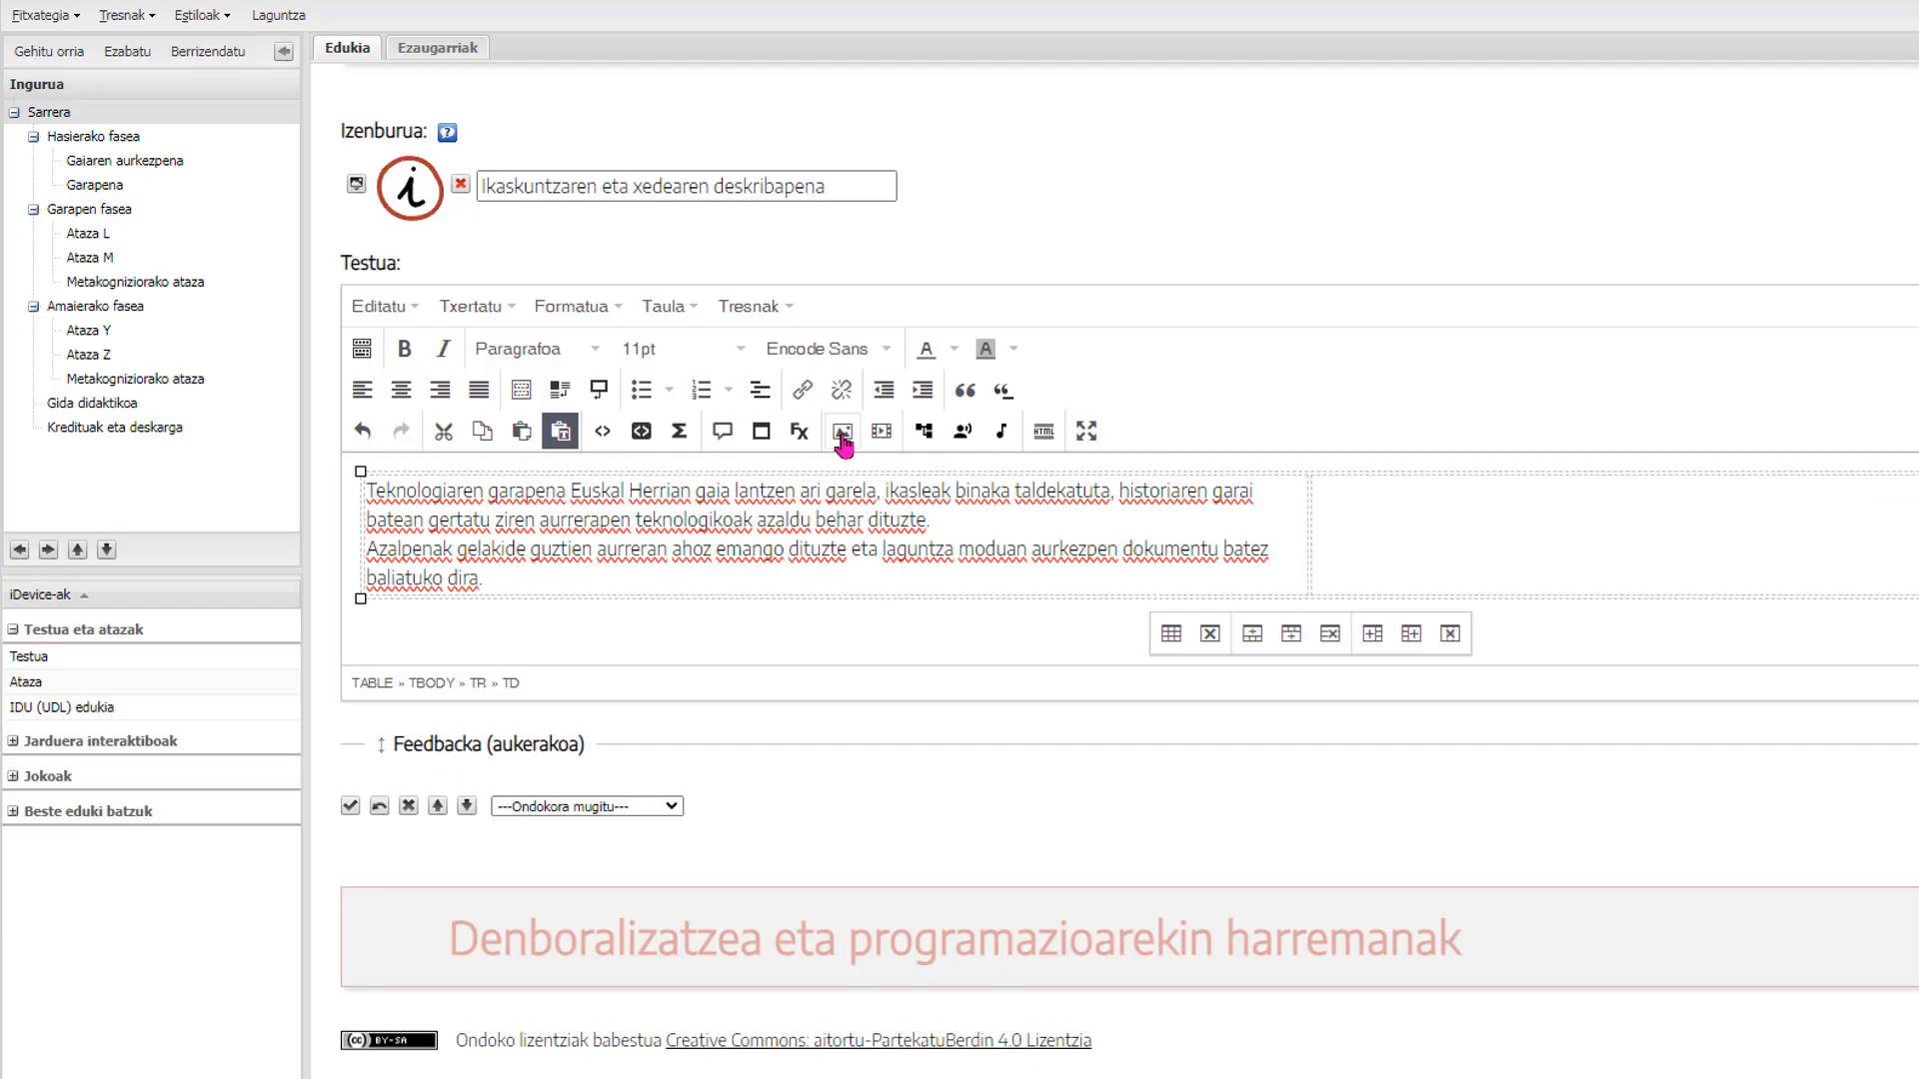
- Insert 197235_a_1.jpg from the eraskinak folder into the table's second cell, without an image description
{"action": "left_click", "coordinate": [842, 430]}
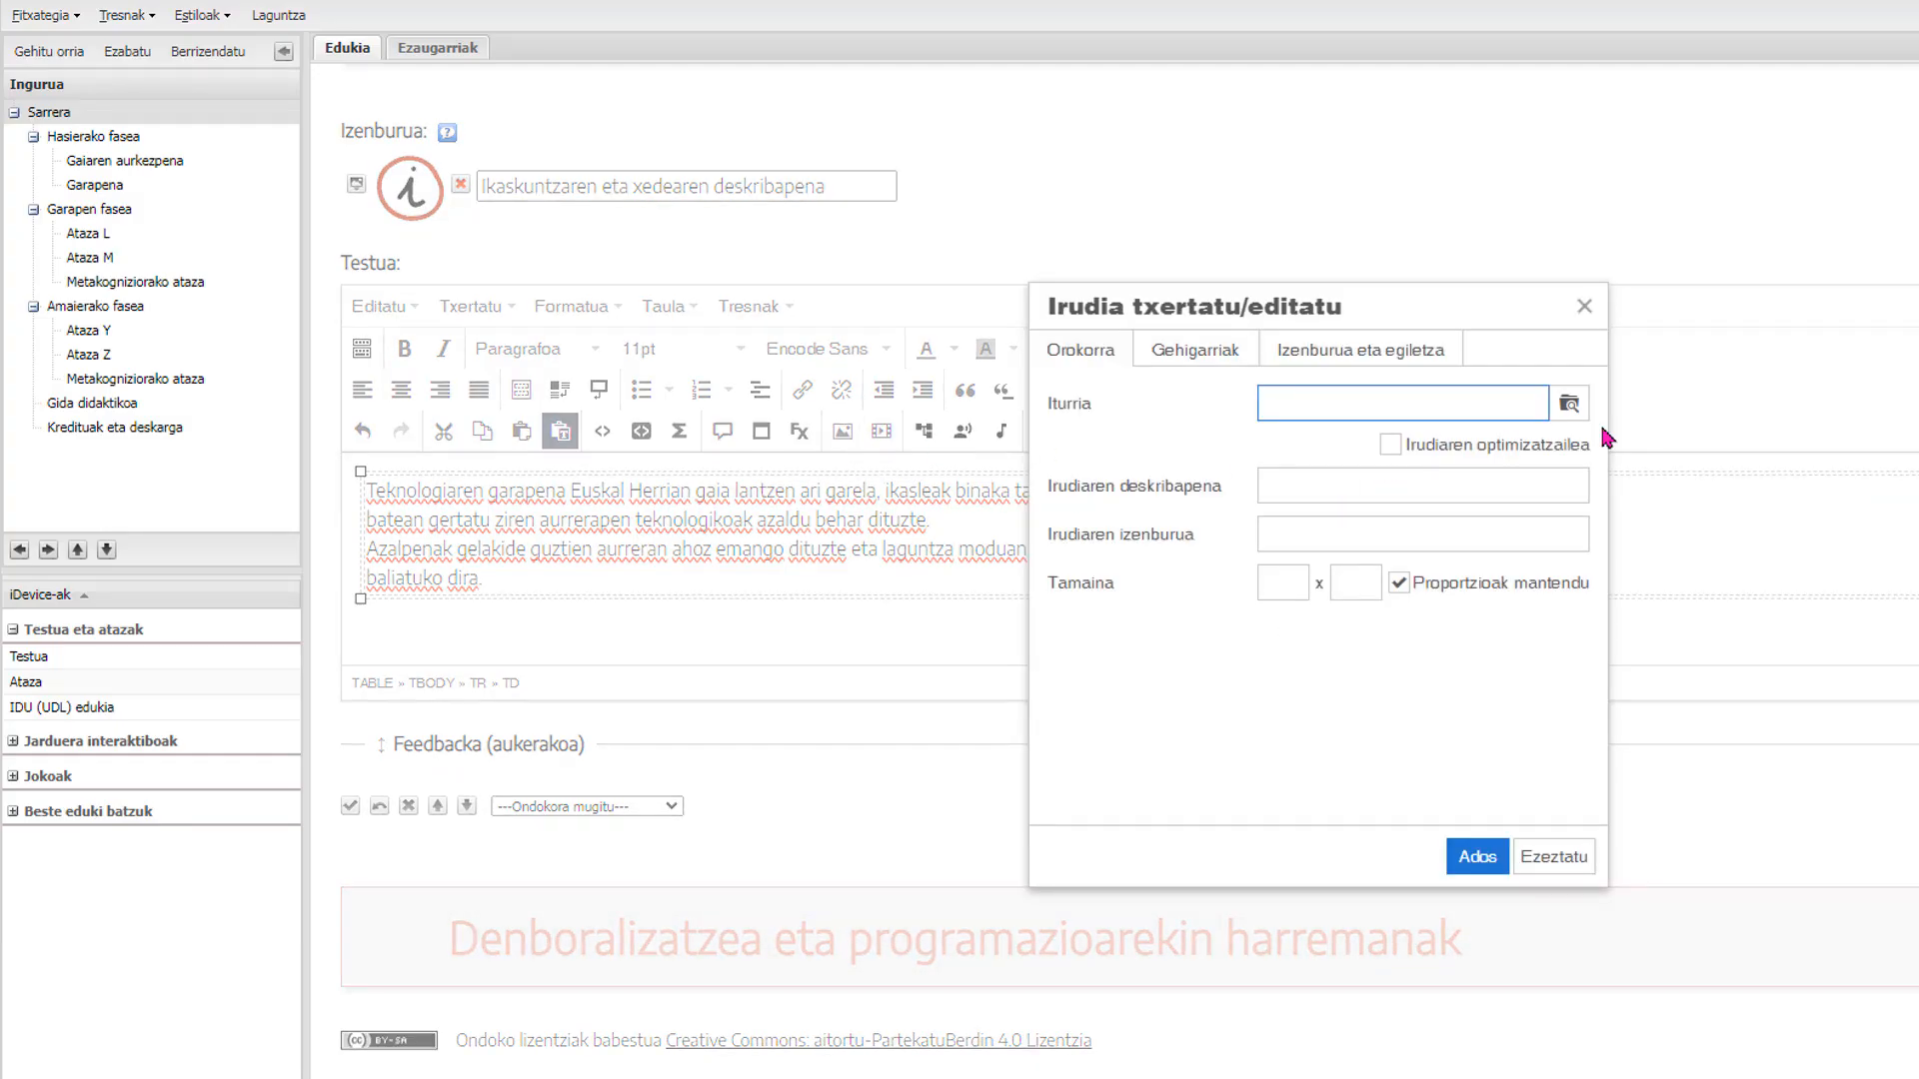
{"action": "left_click", "coordinate": [1569, 402]}
{"action": "left_click", "coordinate": [1144, 358]}
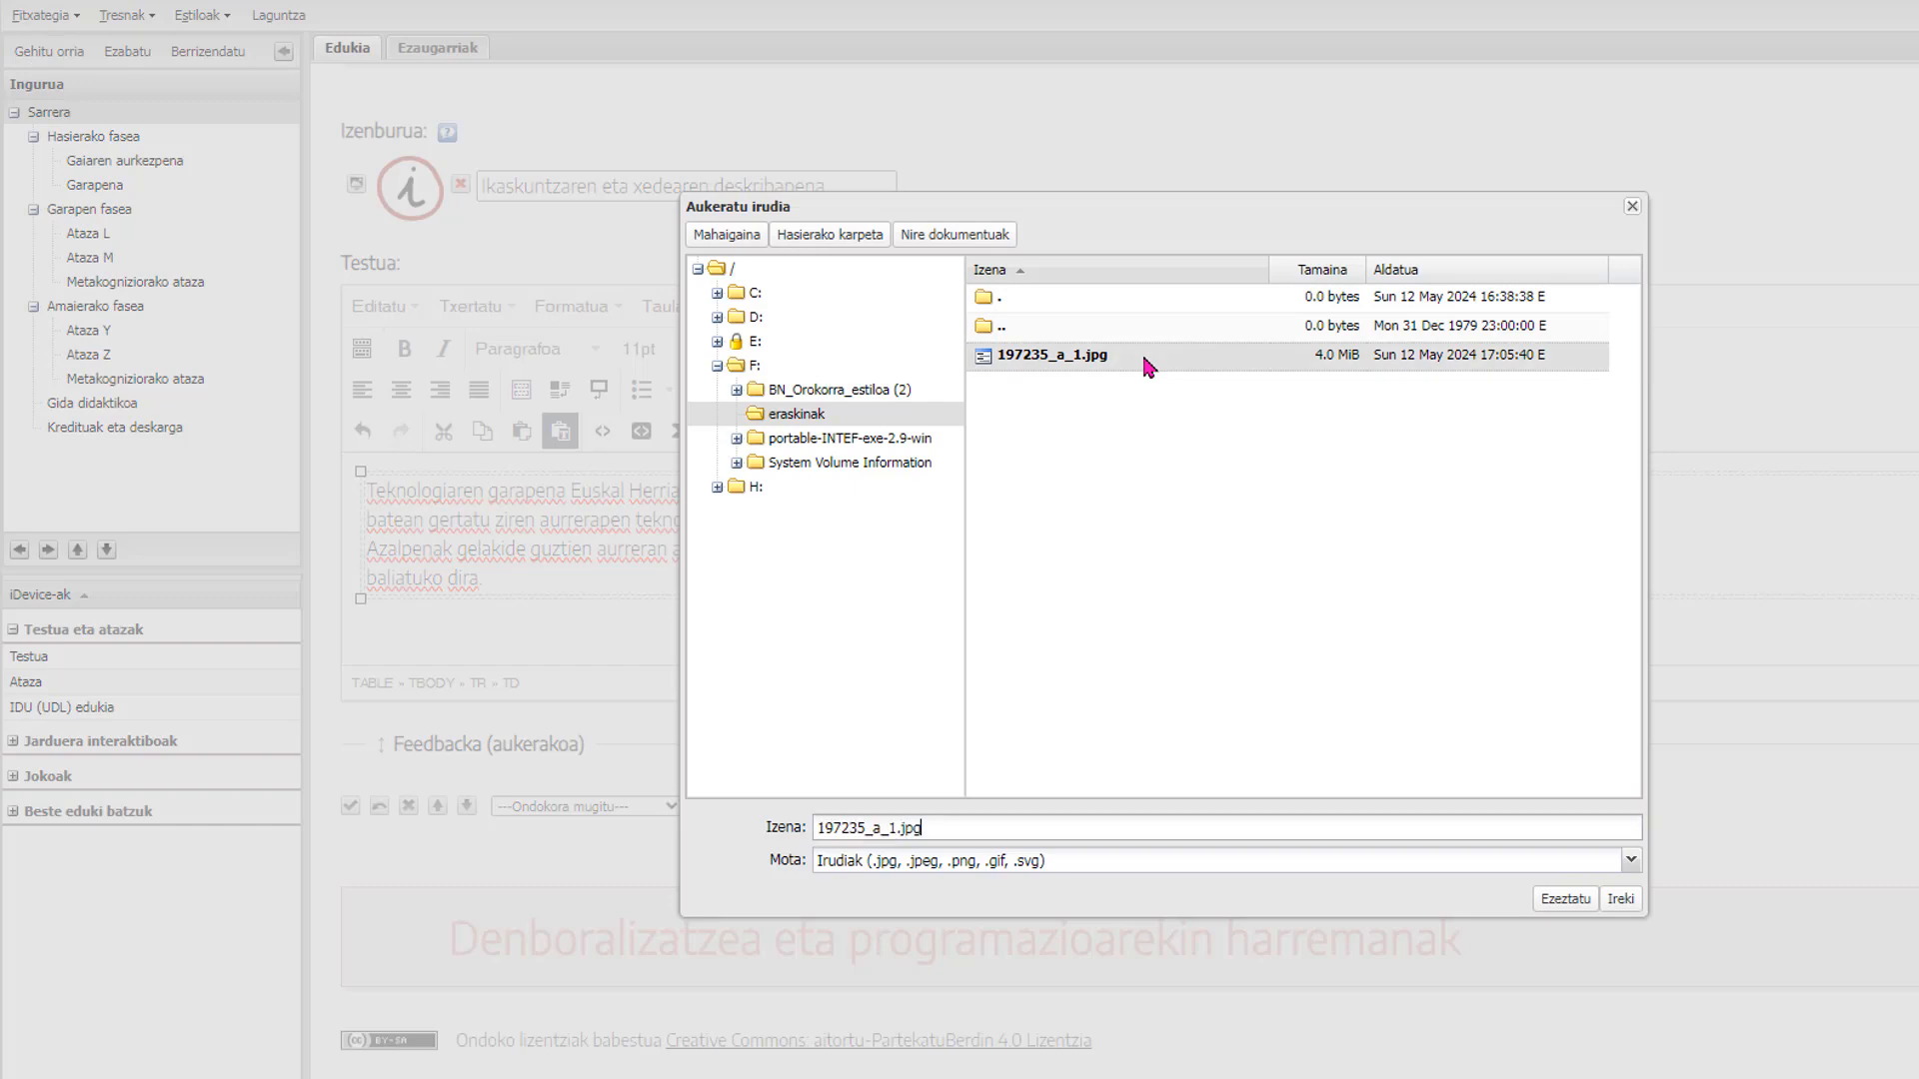
{"action": "double_click", "coordinate": [1147, 358]}
{"action": "left_click", "coordinate": [1477, 859]}
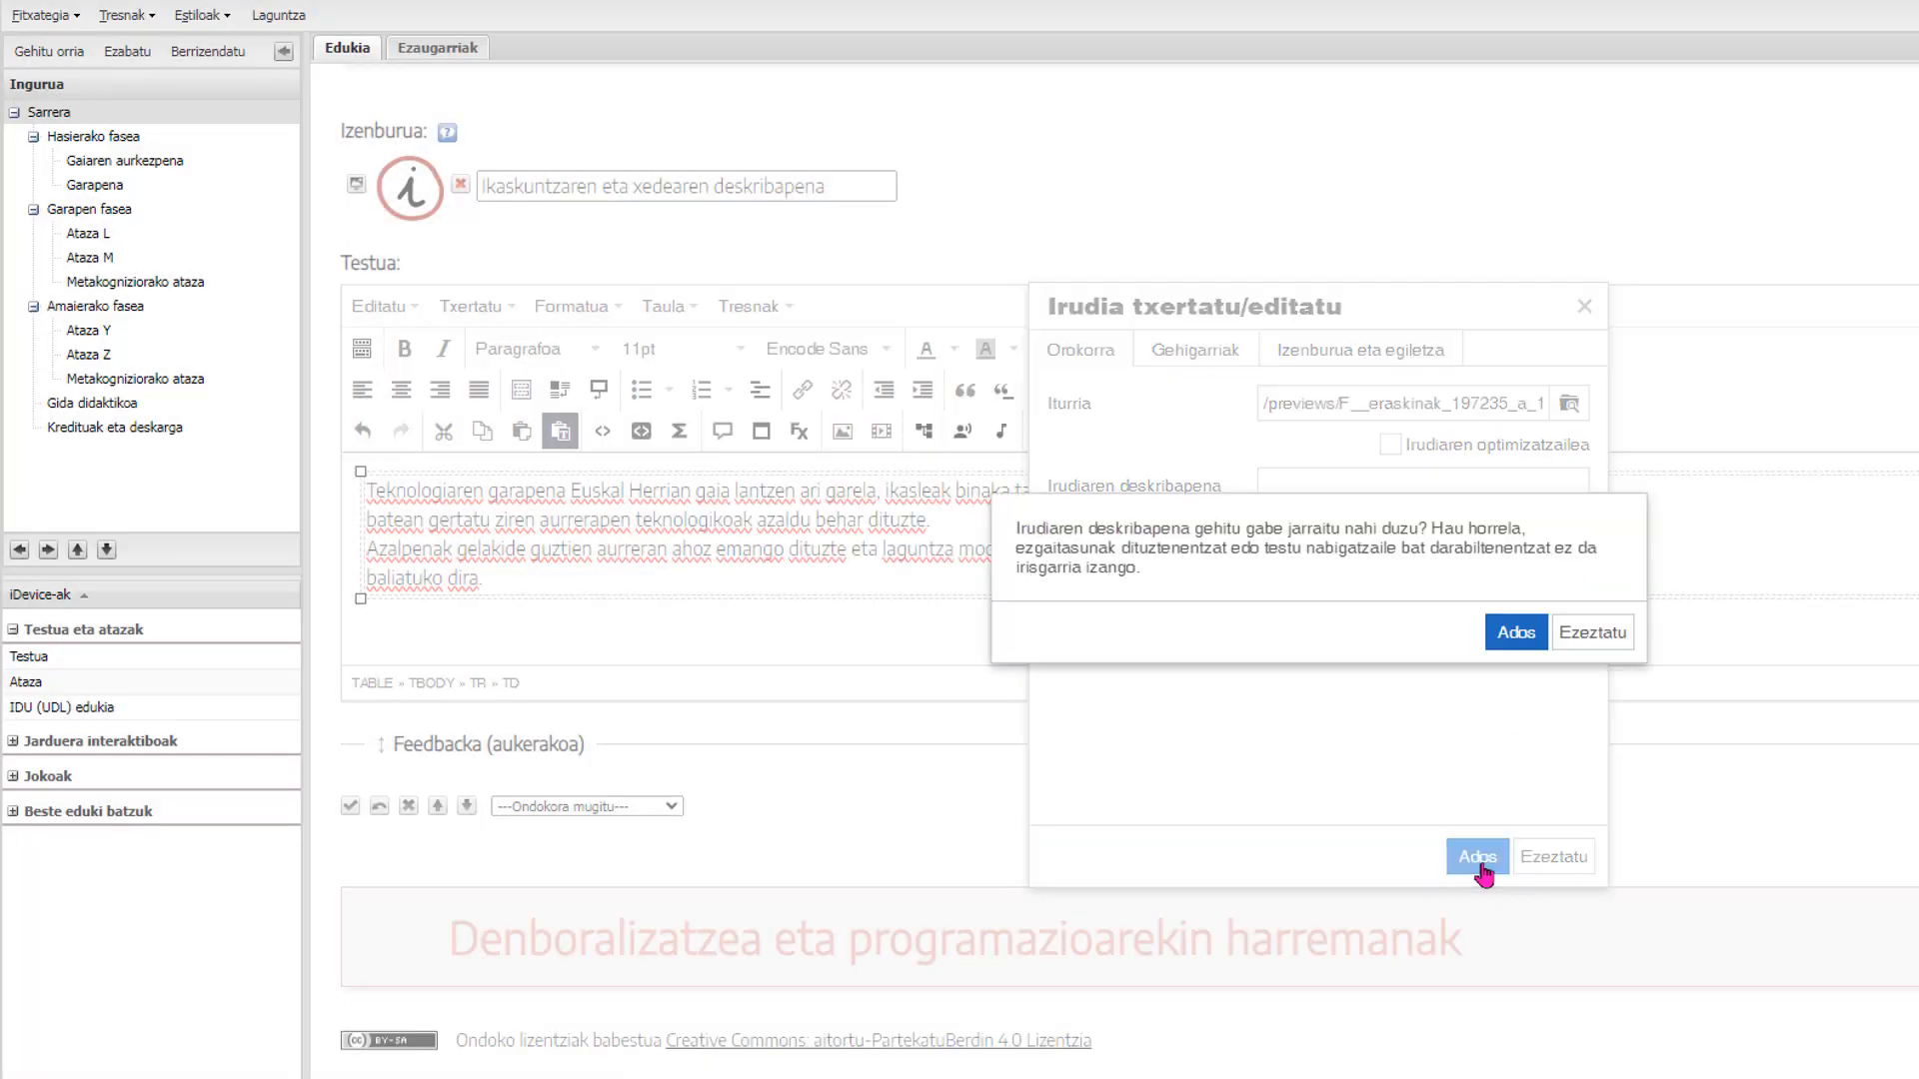
{"action": "left_click", "coordinate": [1516, 634]}
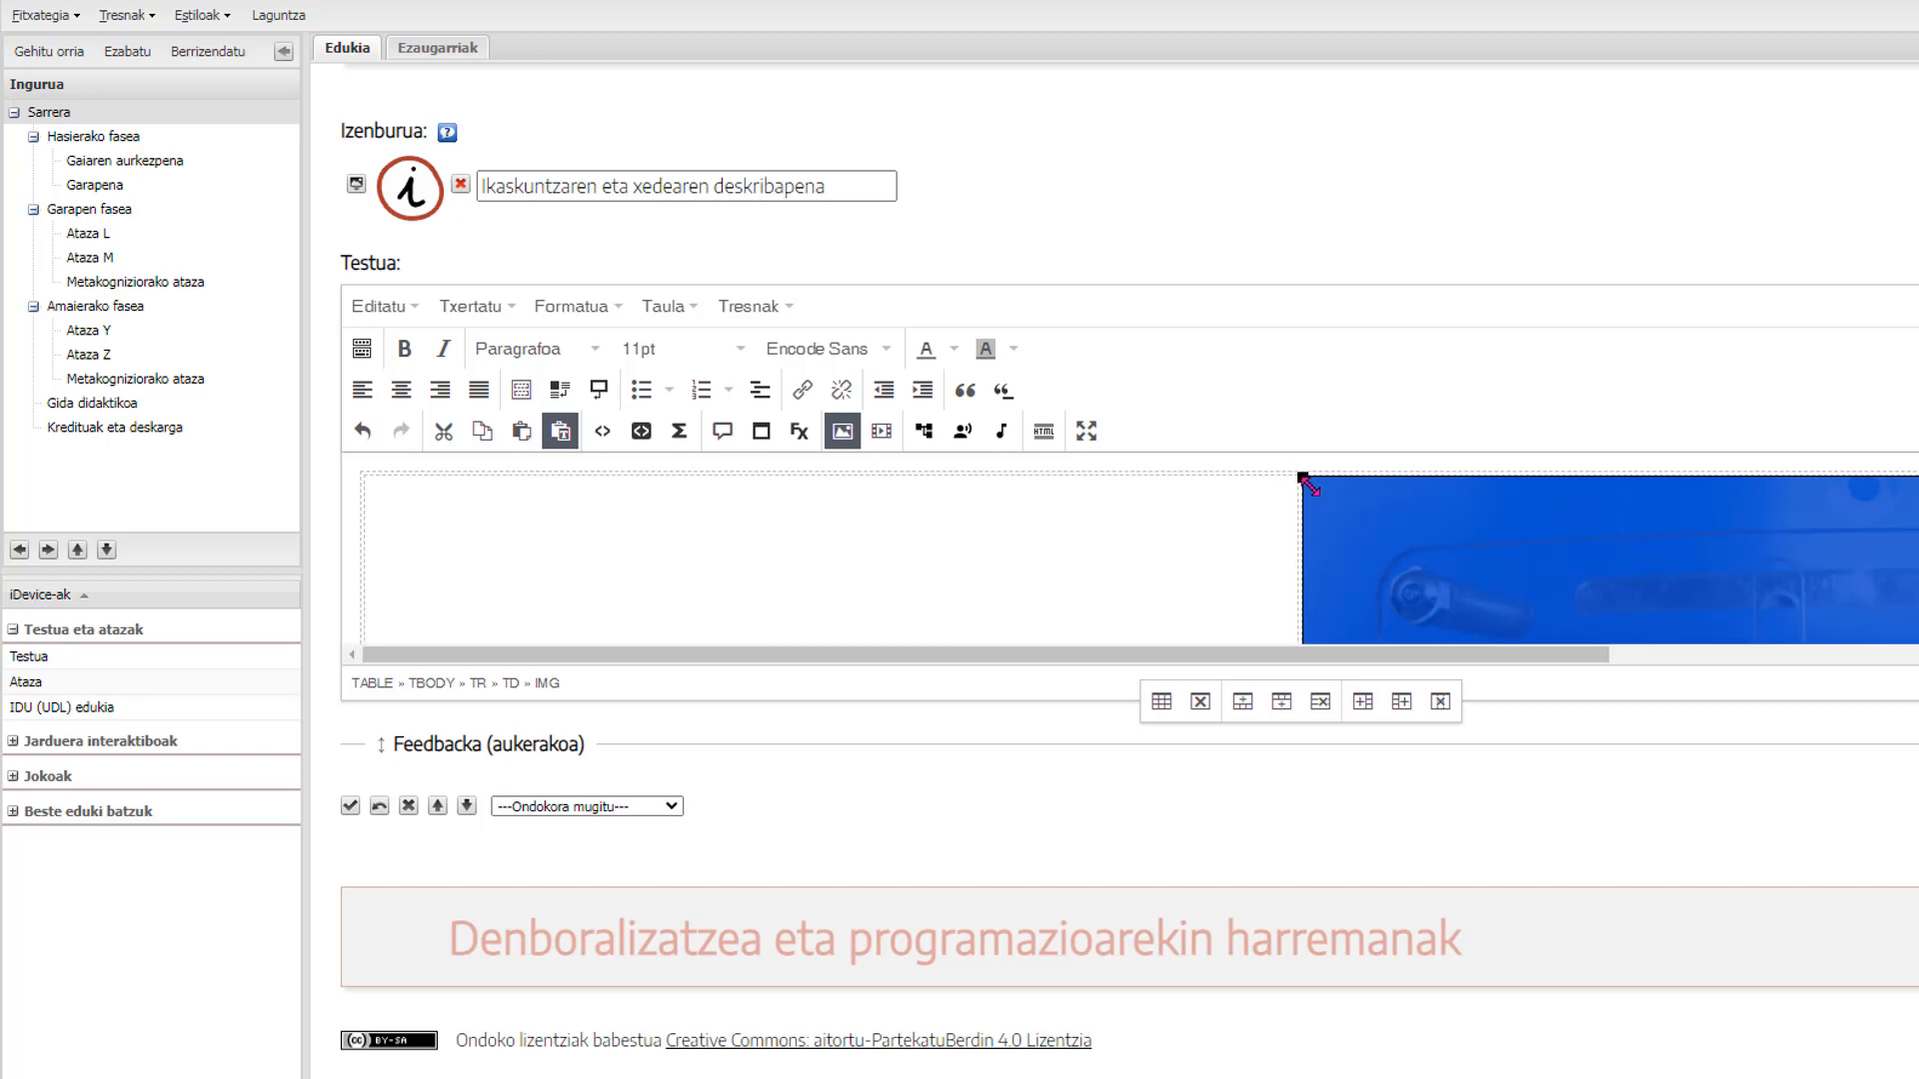
- Shrink the image in the second cell to roughly half the text column's width and check the page preview
{"action": "left_click_drag", "start_coordinate": [1304, 480], "coordinate": [1455, 590]}
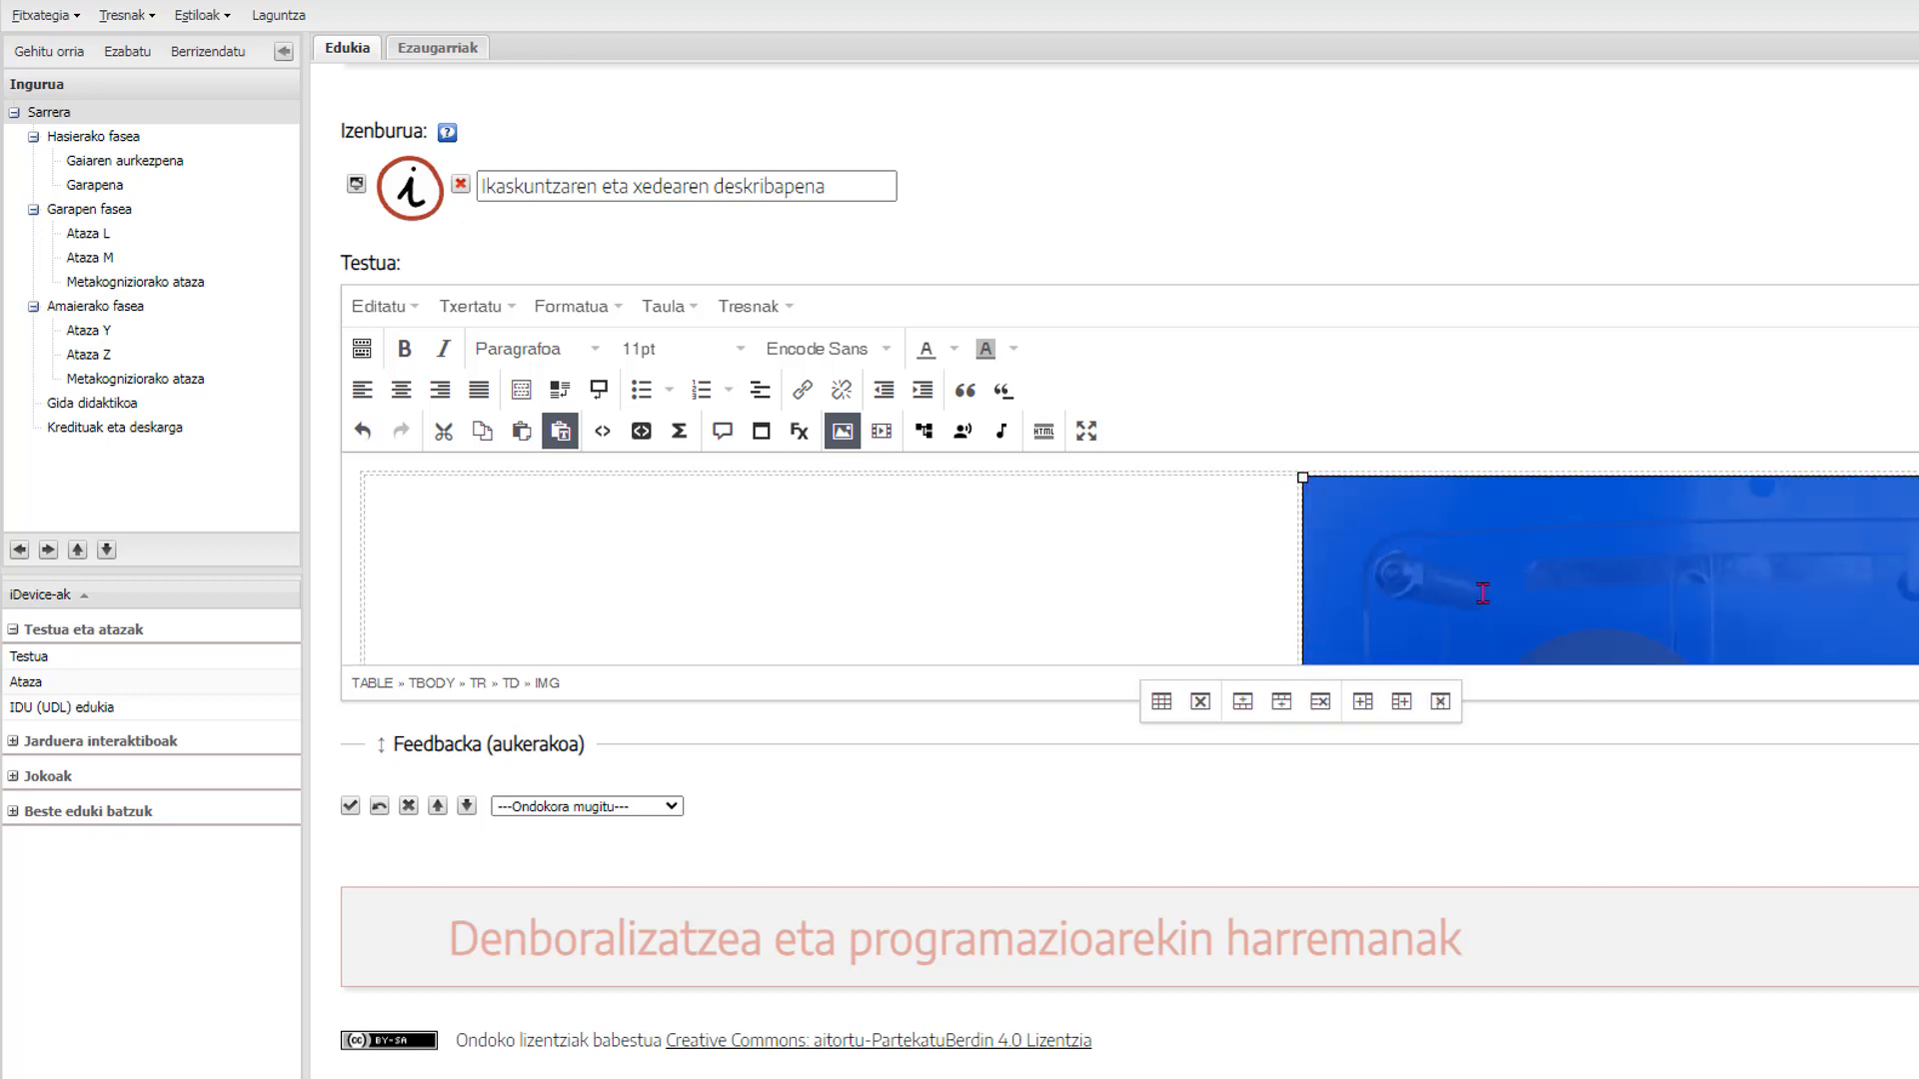
{"action": "left_click", "coordinate": [1087, 432]}
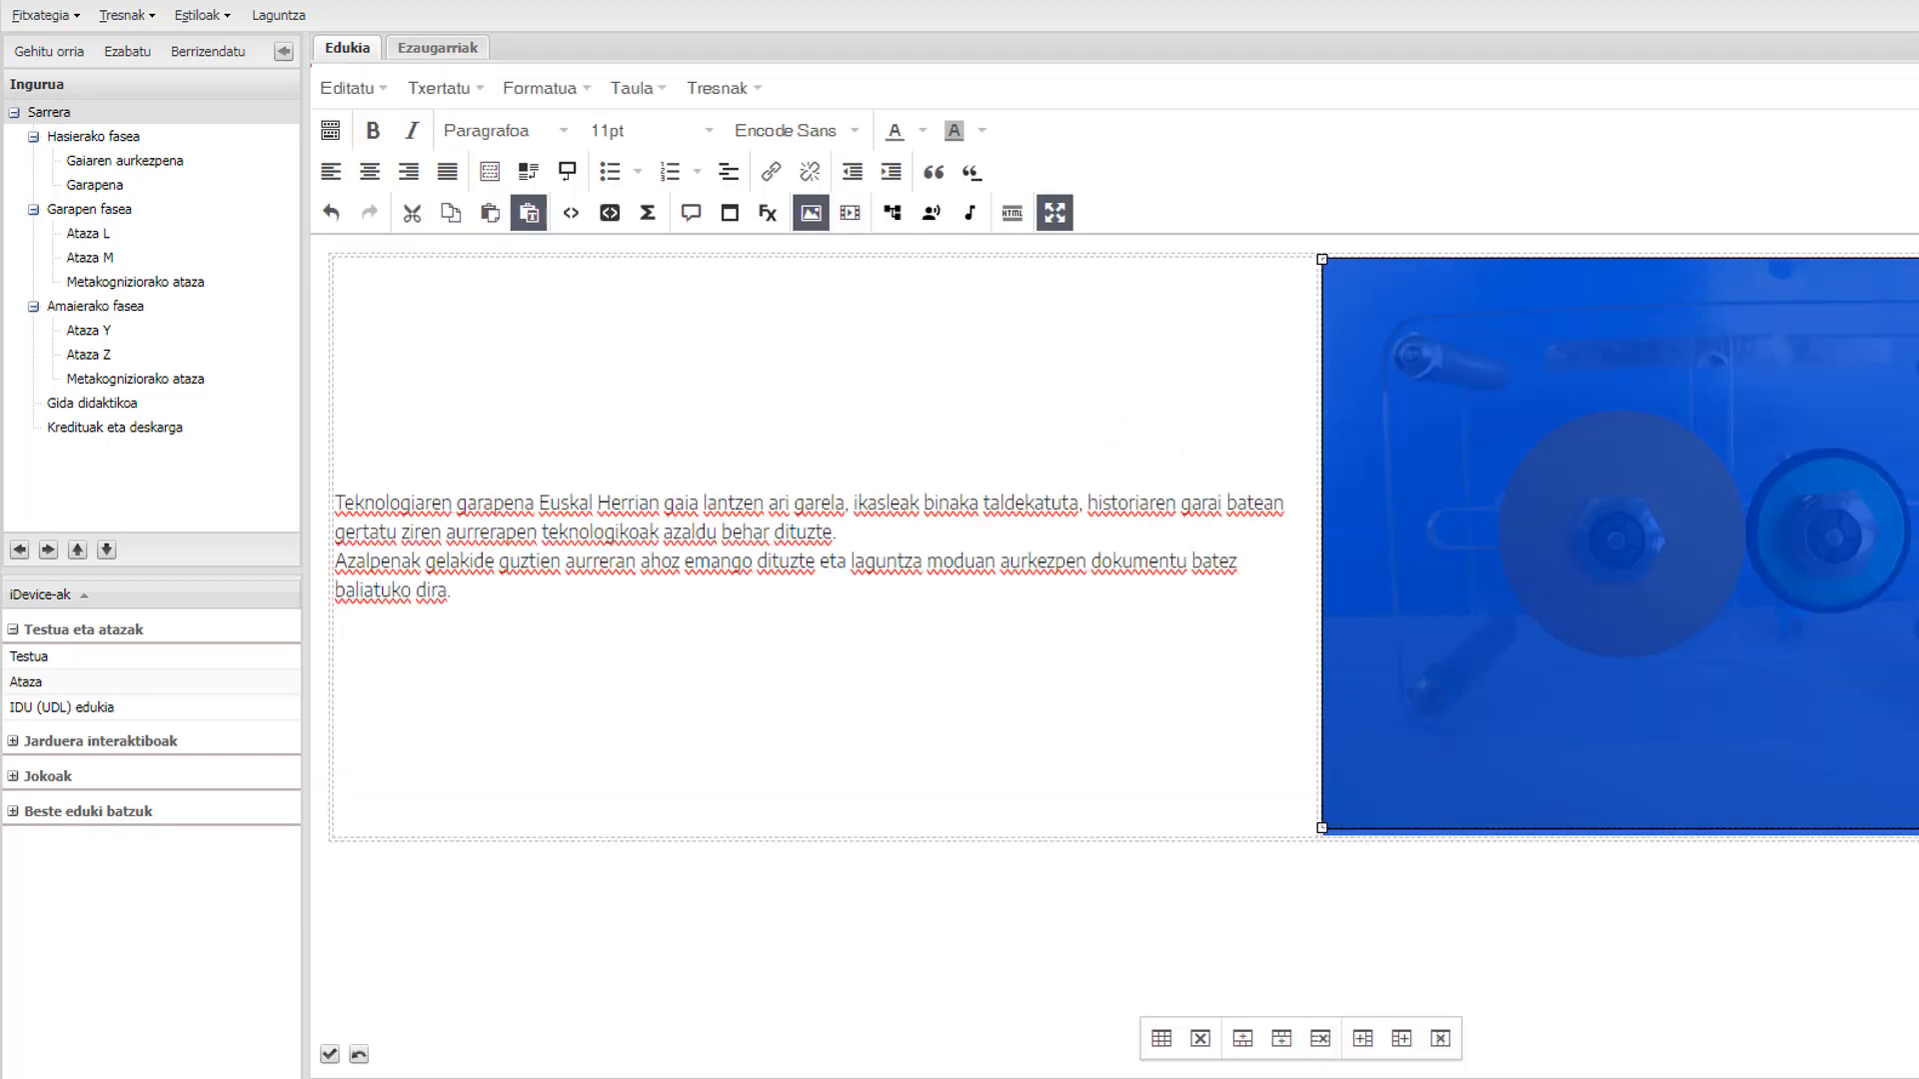
{"action": "left_click_drag", "start_coordinate": [1918, 827], "coordinate": [1793, 560]}
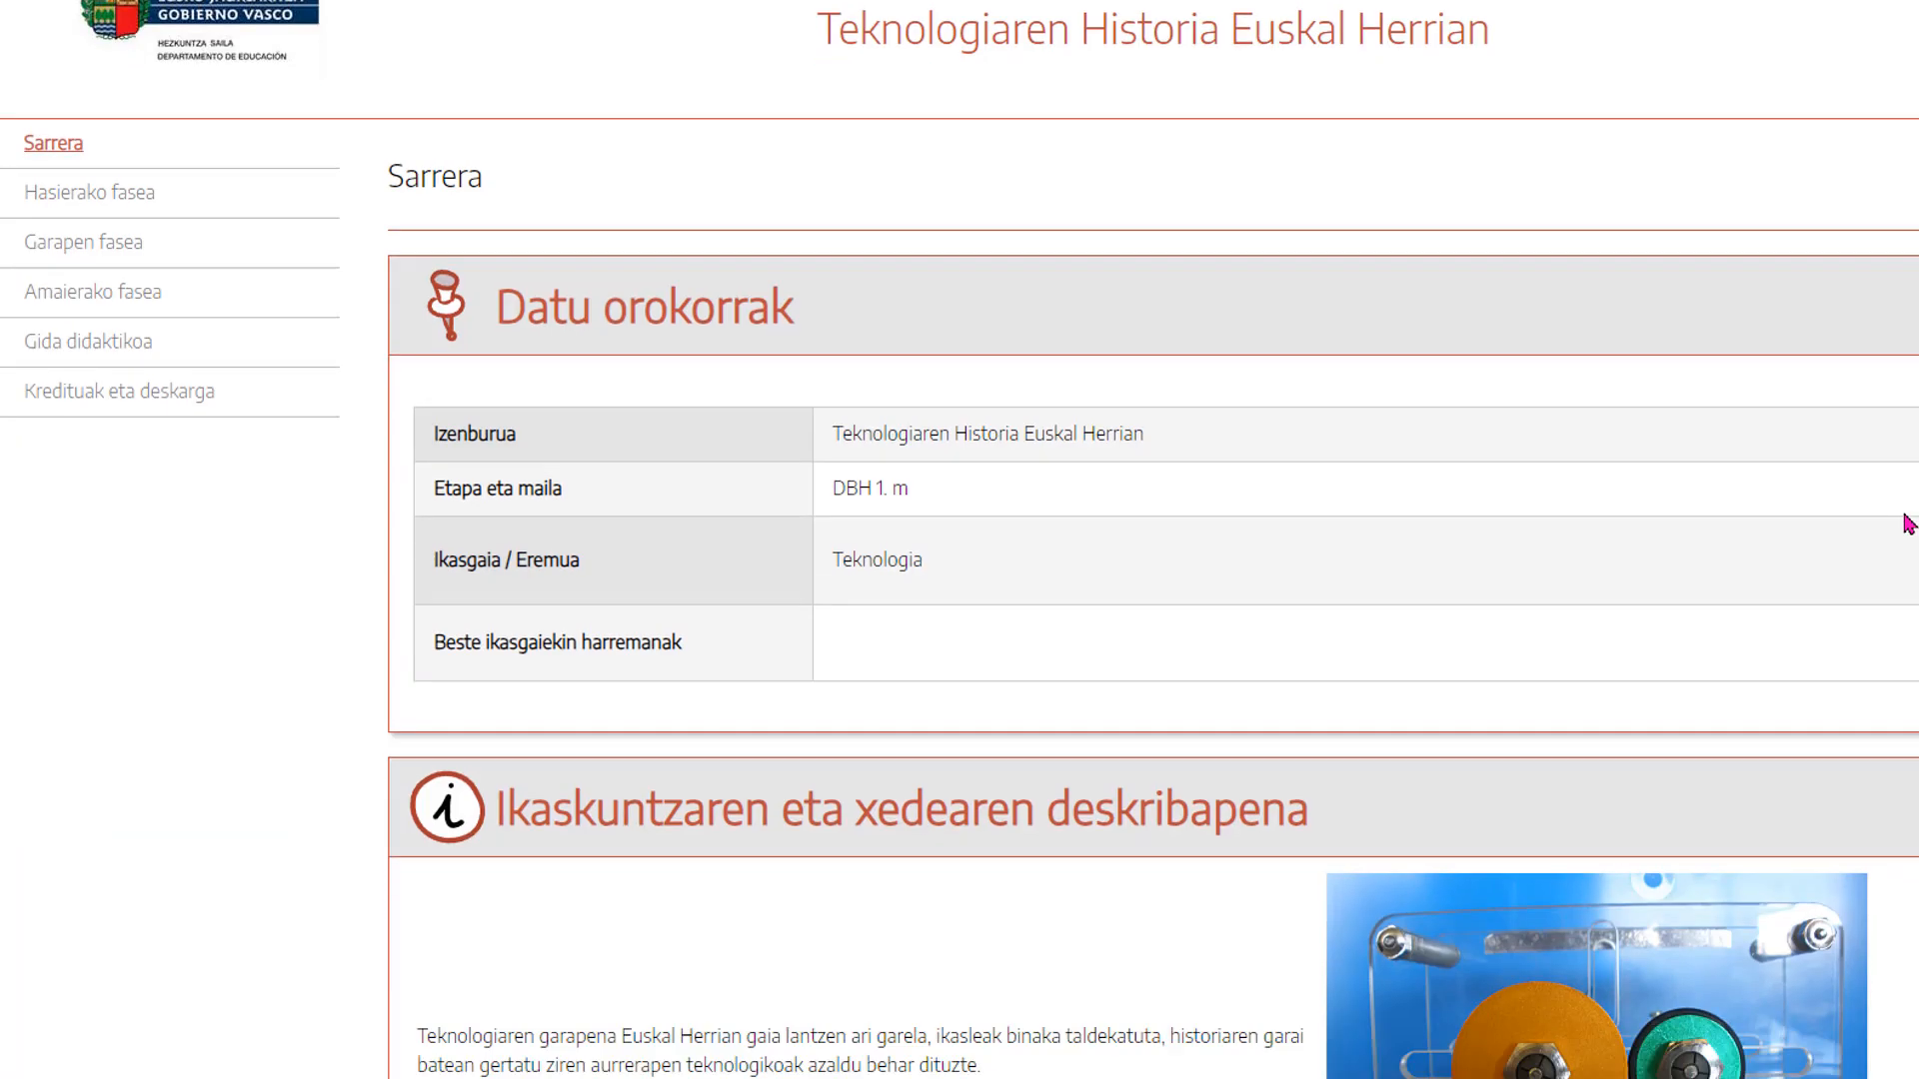
{"action": "scroll", "coordinate": [1899, 520], "scroll_direction": "down", "scroll_amount": 4}
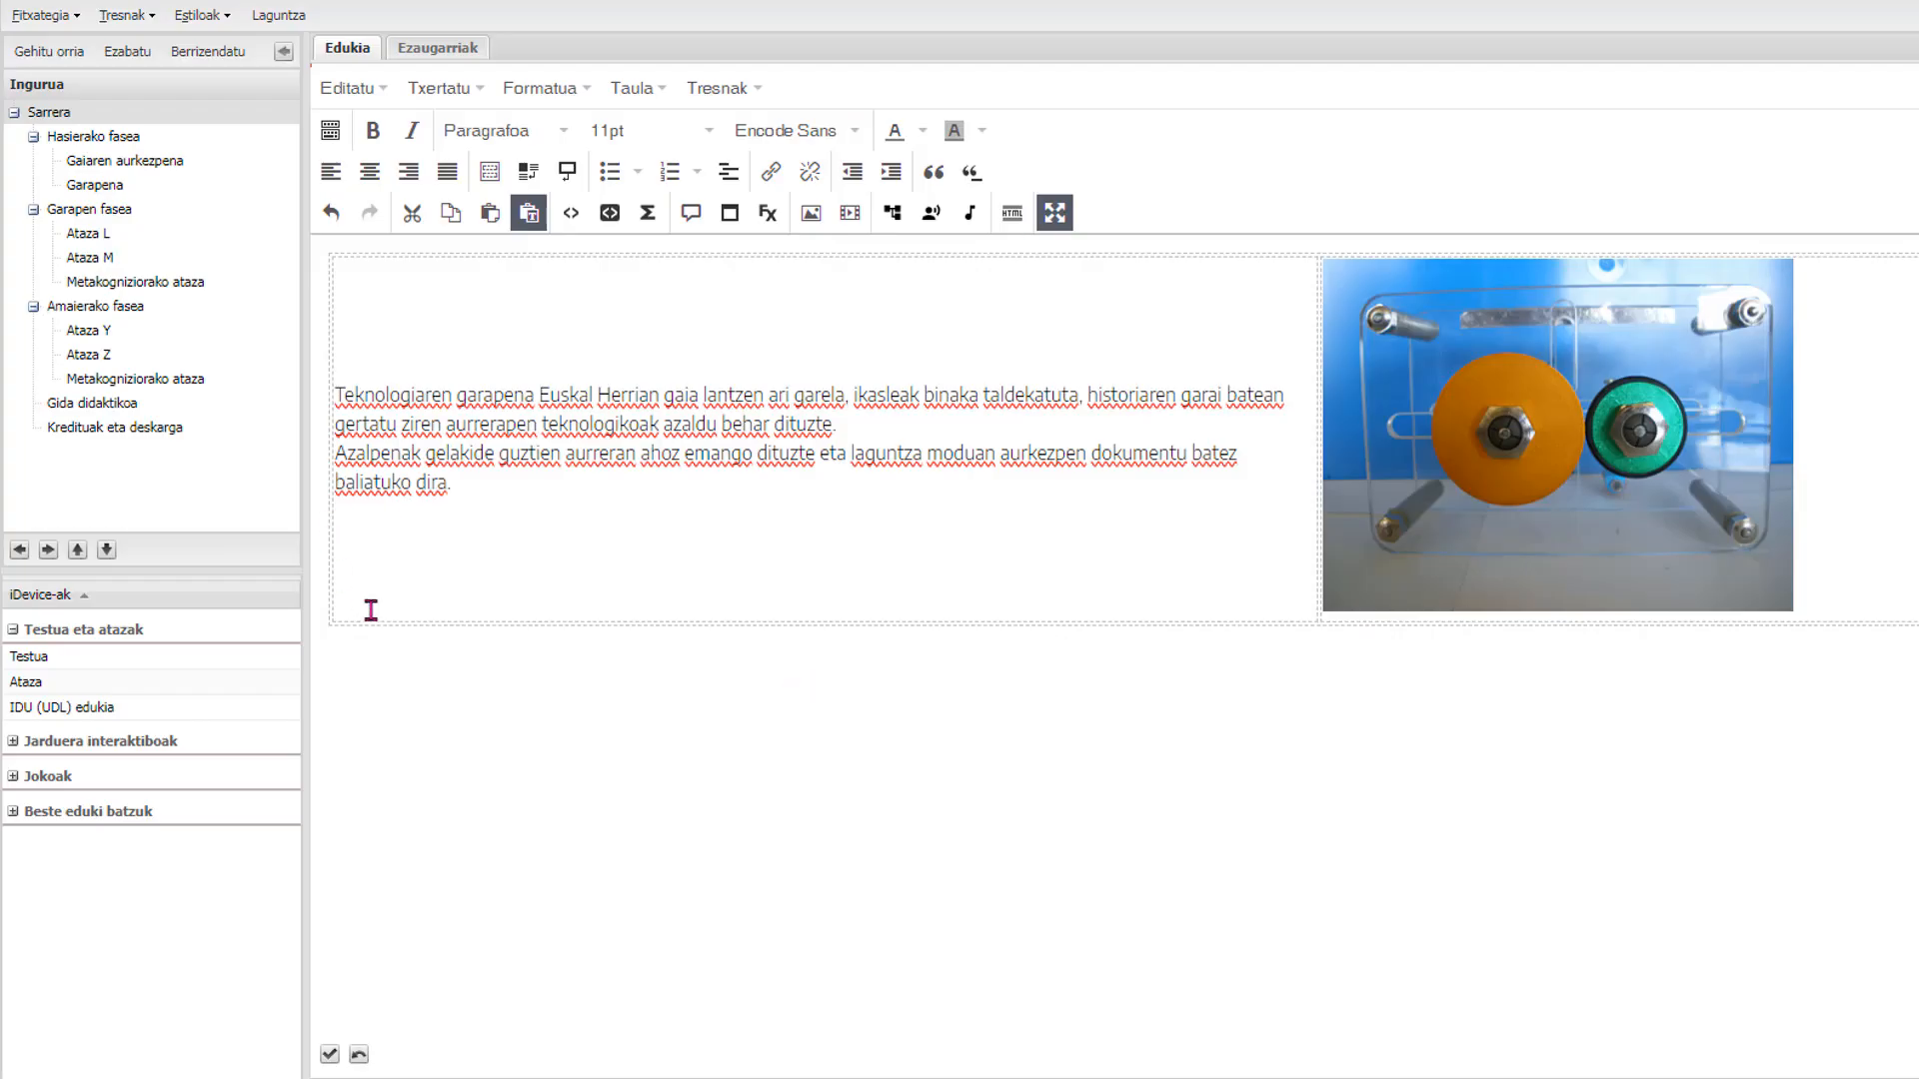
- Add a column between the text and the image, and narrow it to a thin spacer by widening the text column
{"action": "left_click", "coordinate": [797, 534]}
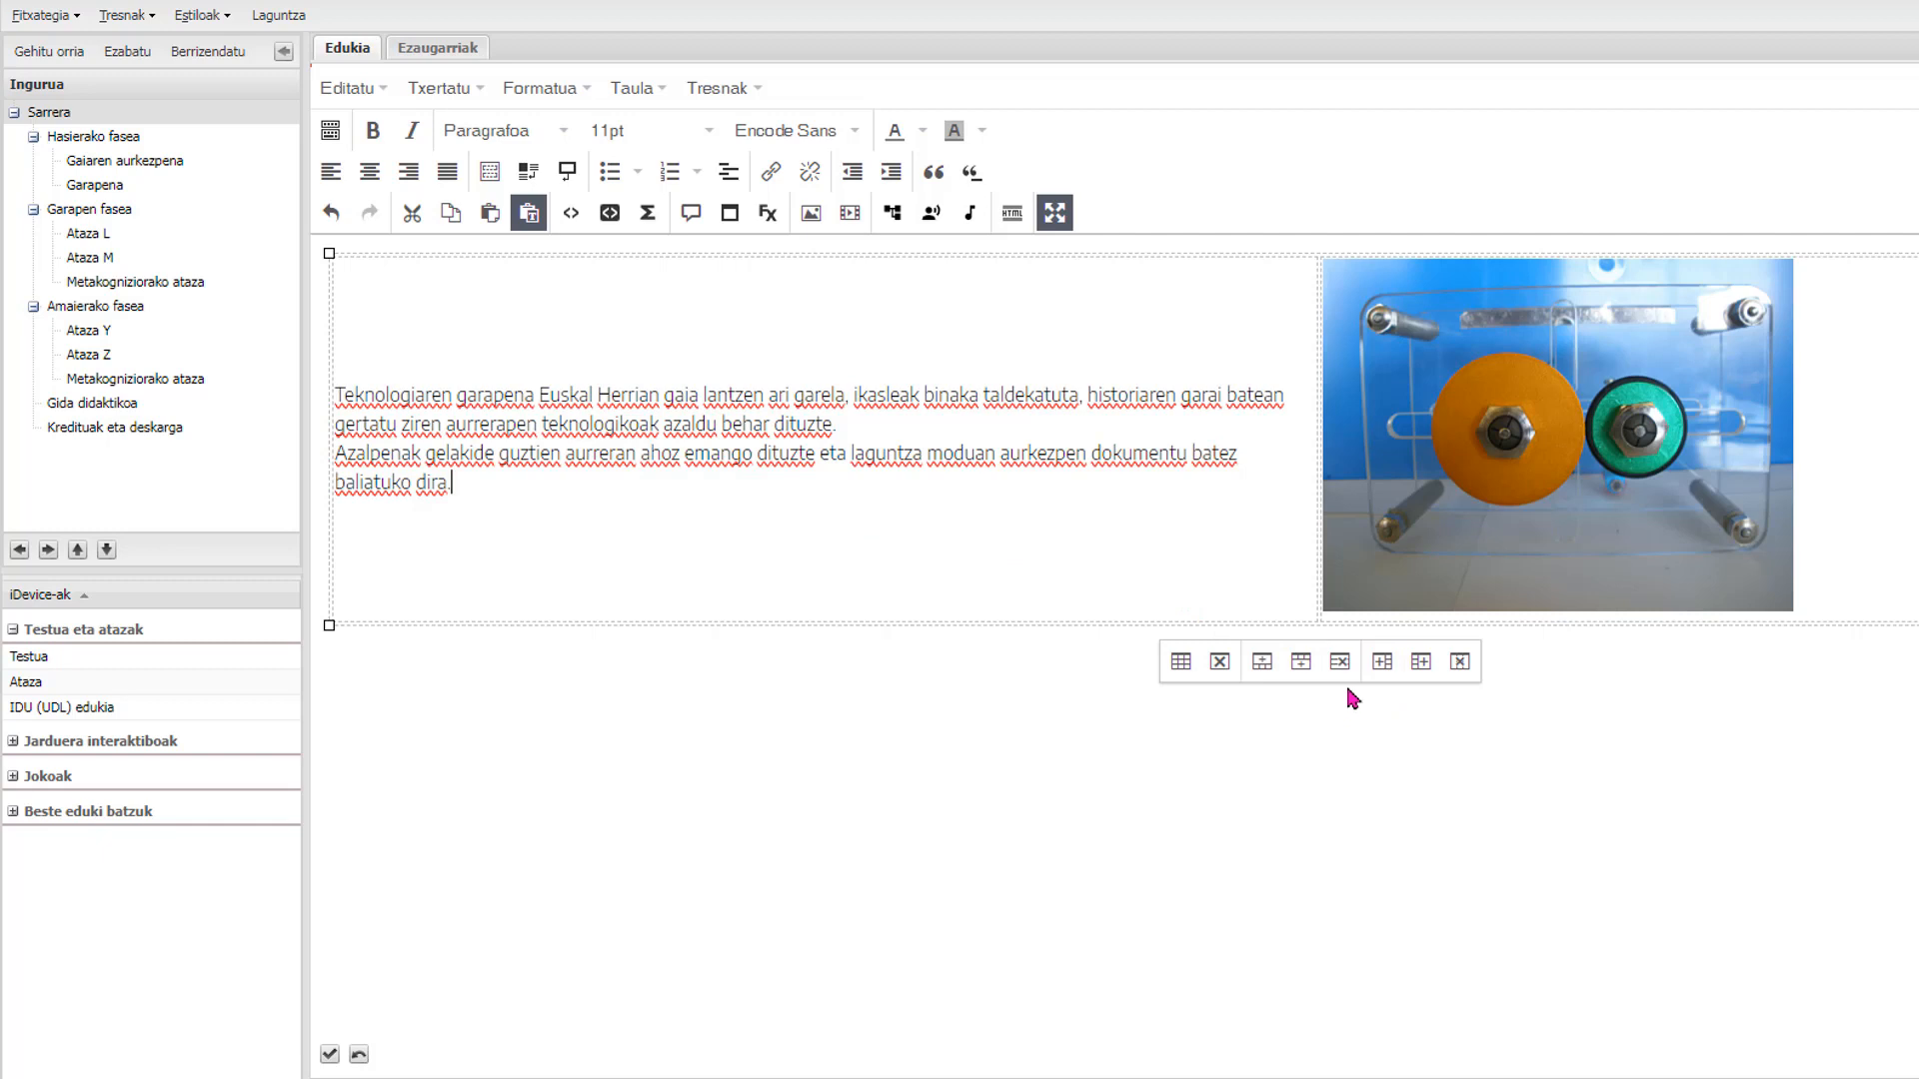
{"action": "left_click", "coordinate": [1418, 668]}
{"action": "left_click_drag", "start_coordinate": [825, 564], "coordinate": [1267, 562]}
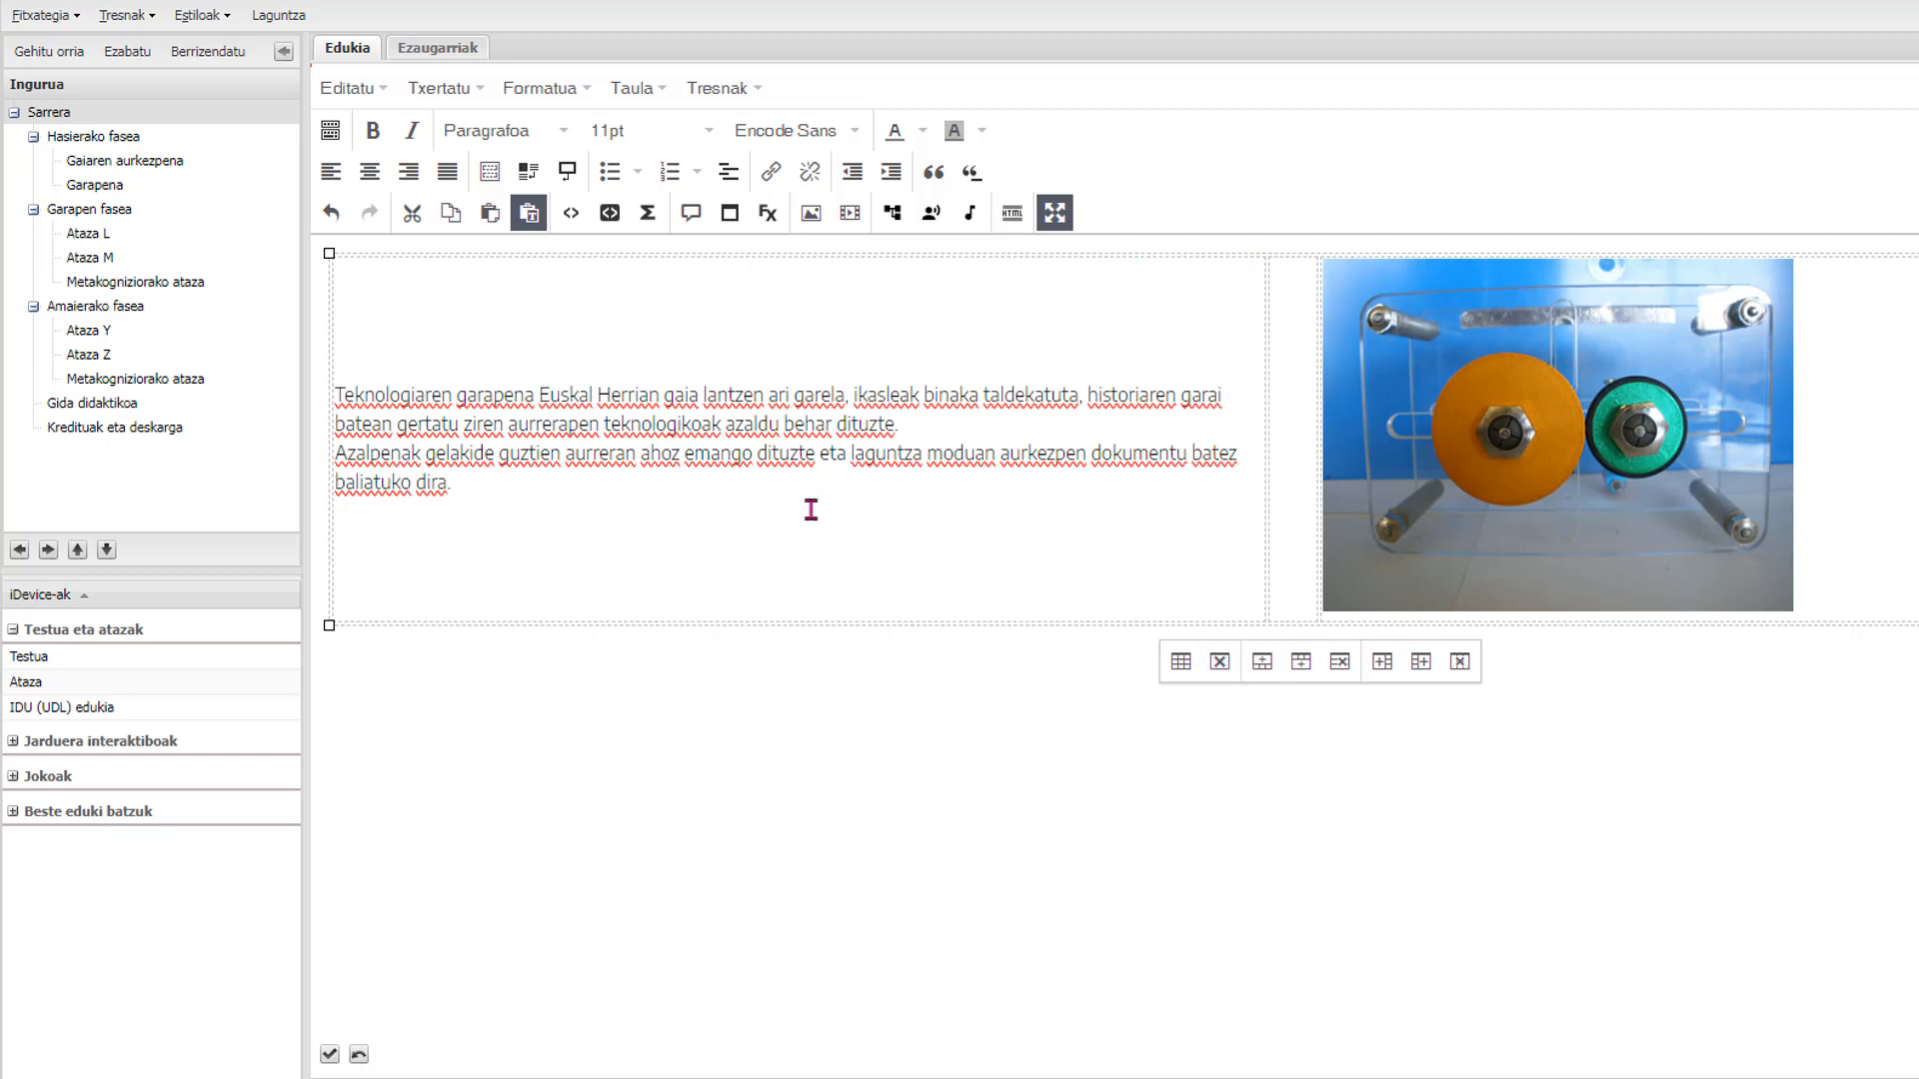
- Set the description text cell's vertical alignment to Goian, save the block and check it on the page
{"action": "left_click", "coordinate": [667, 96]}
{"action": "mouse_move", "coordinate": [758, 258]}
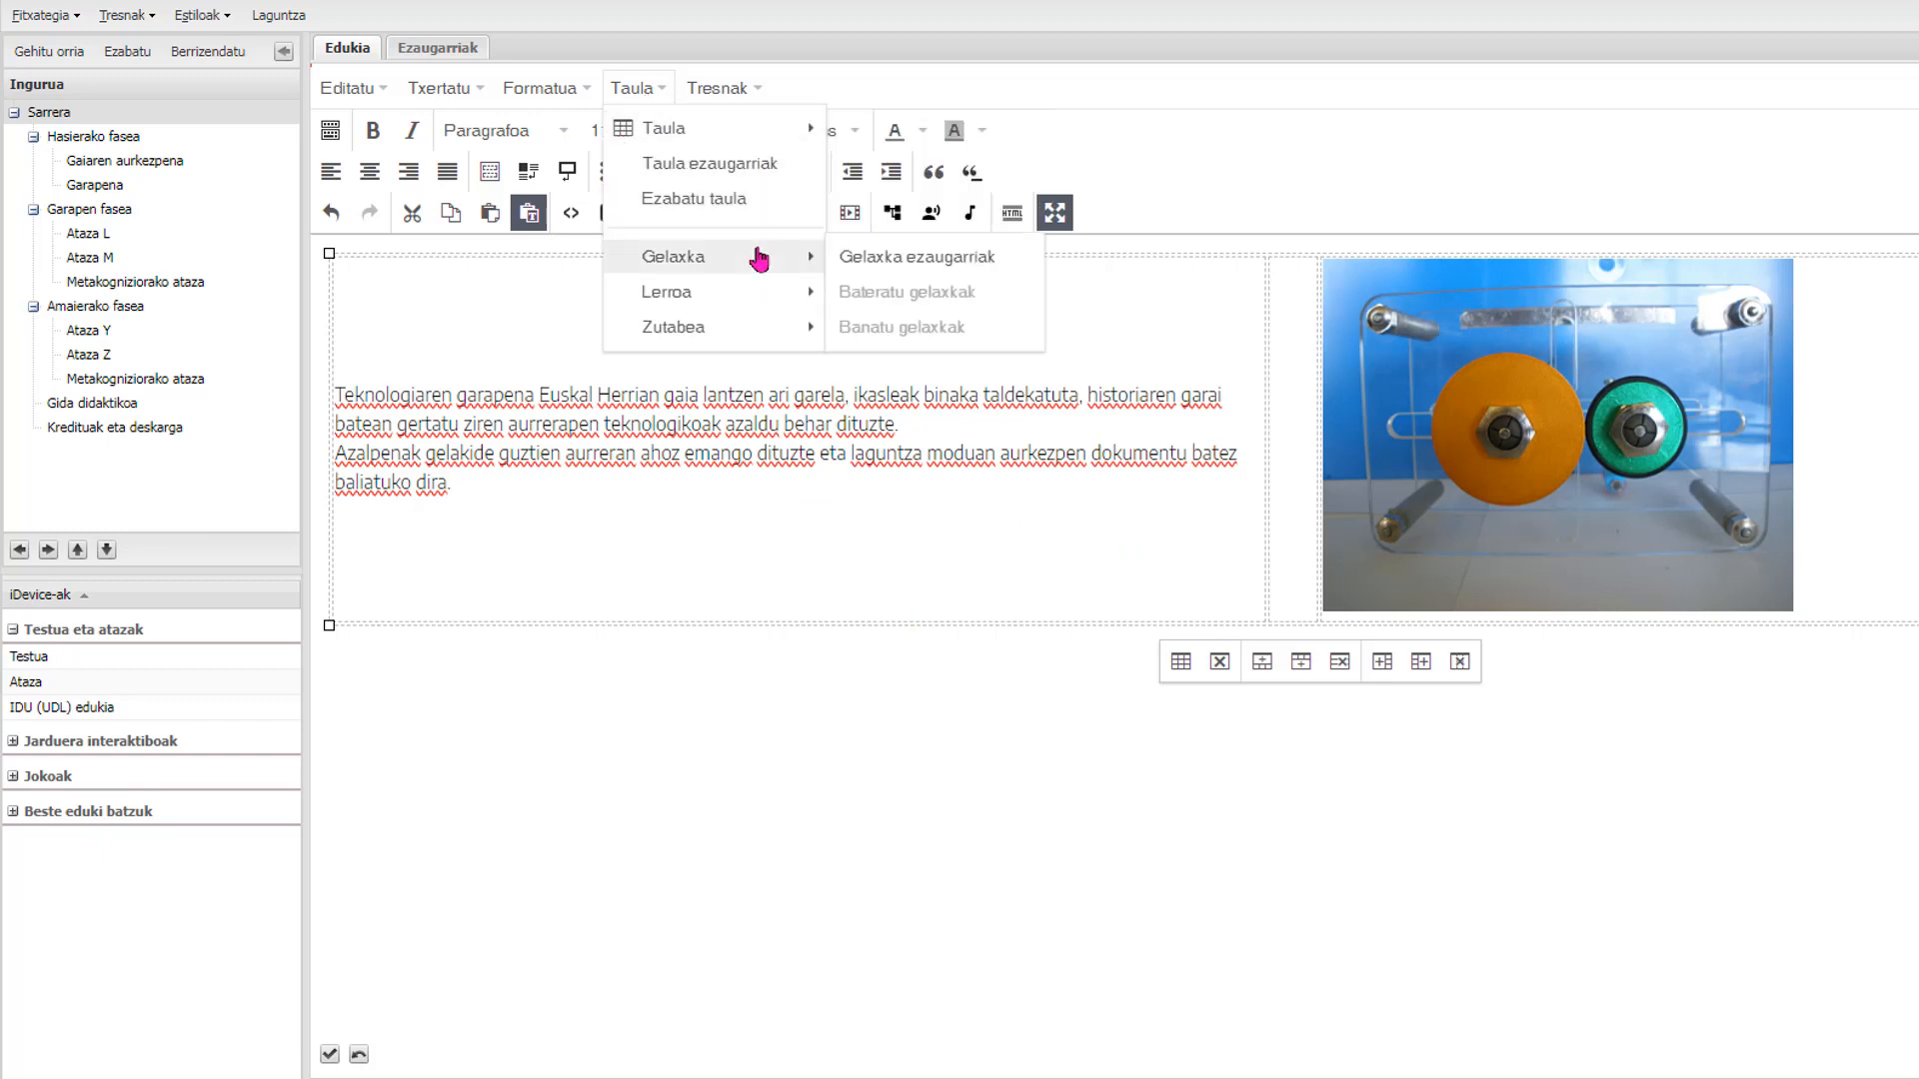
{"action": "left_click", "coordinate": [912, 259]}
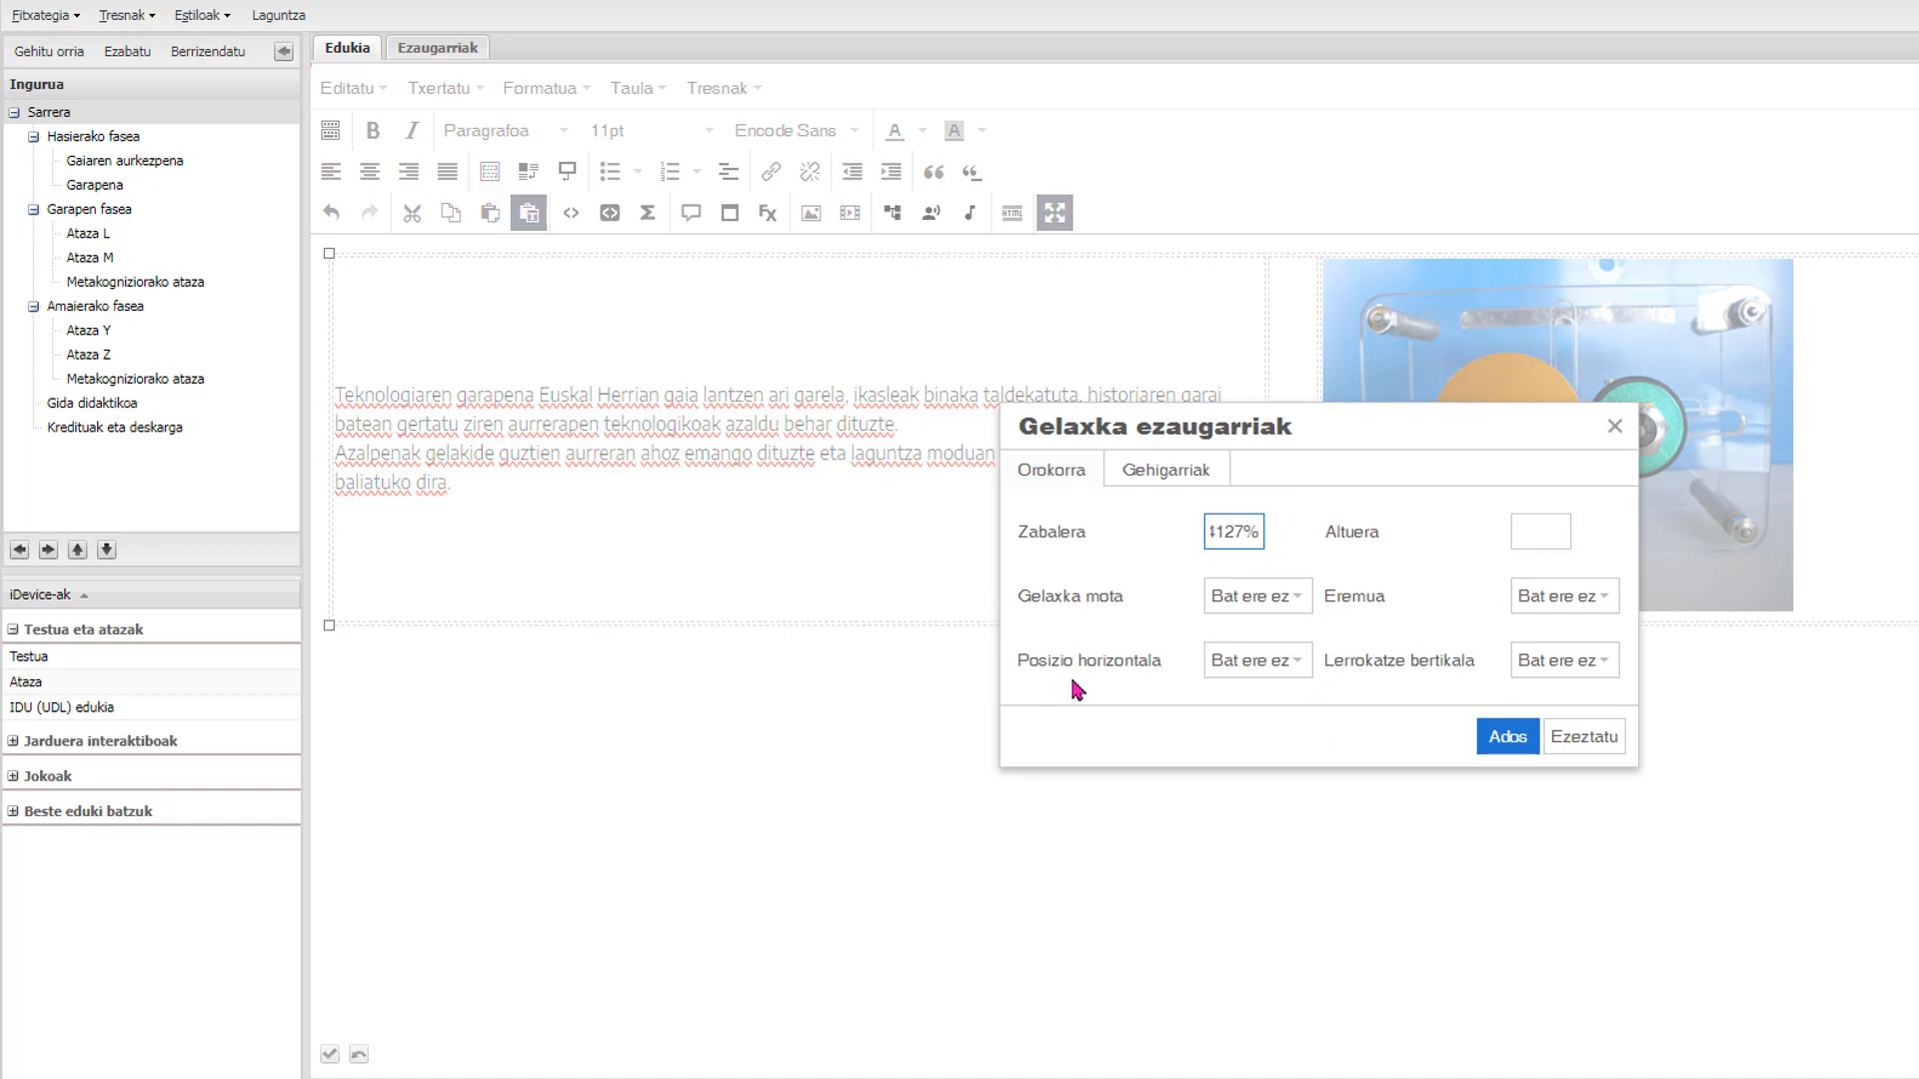
{"action": "left_click", "coordinate": [1597, 665]}
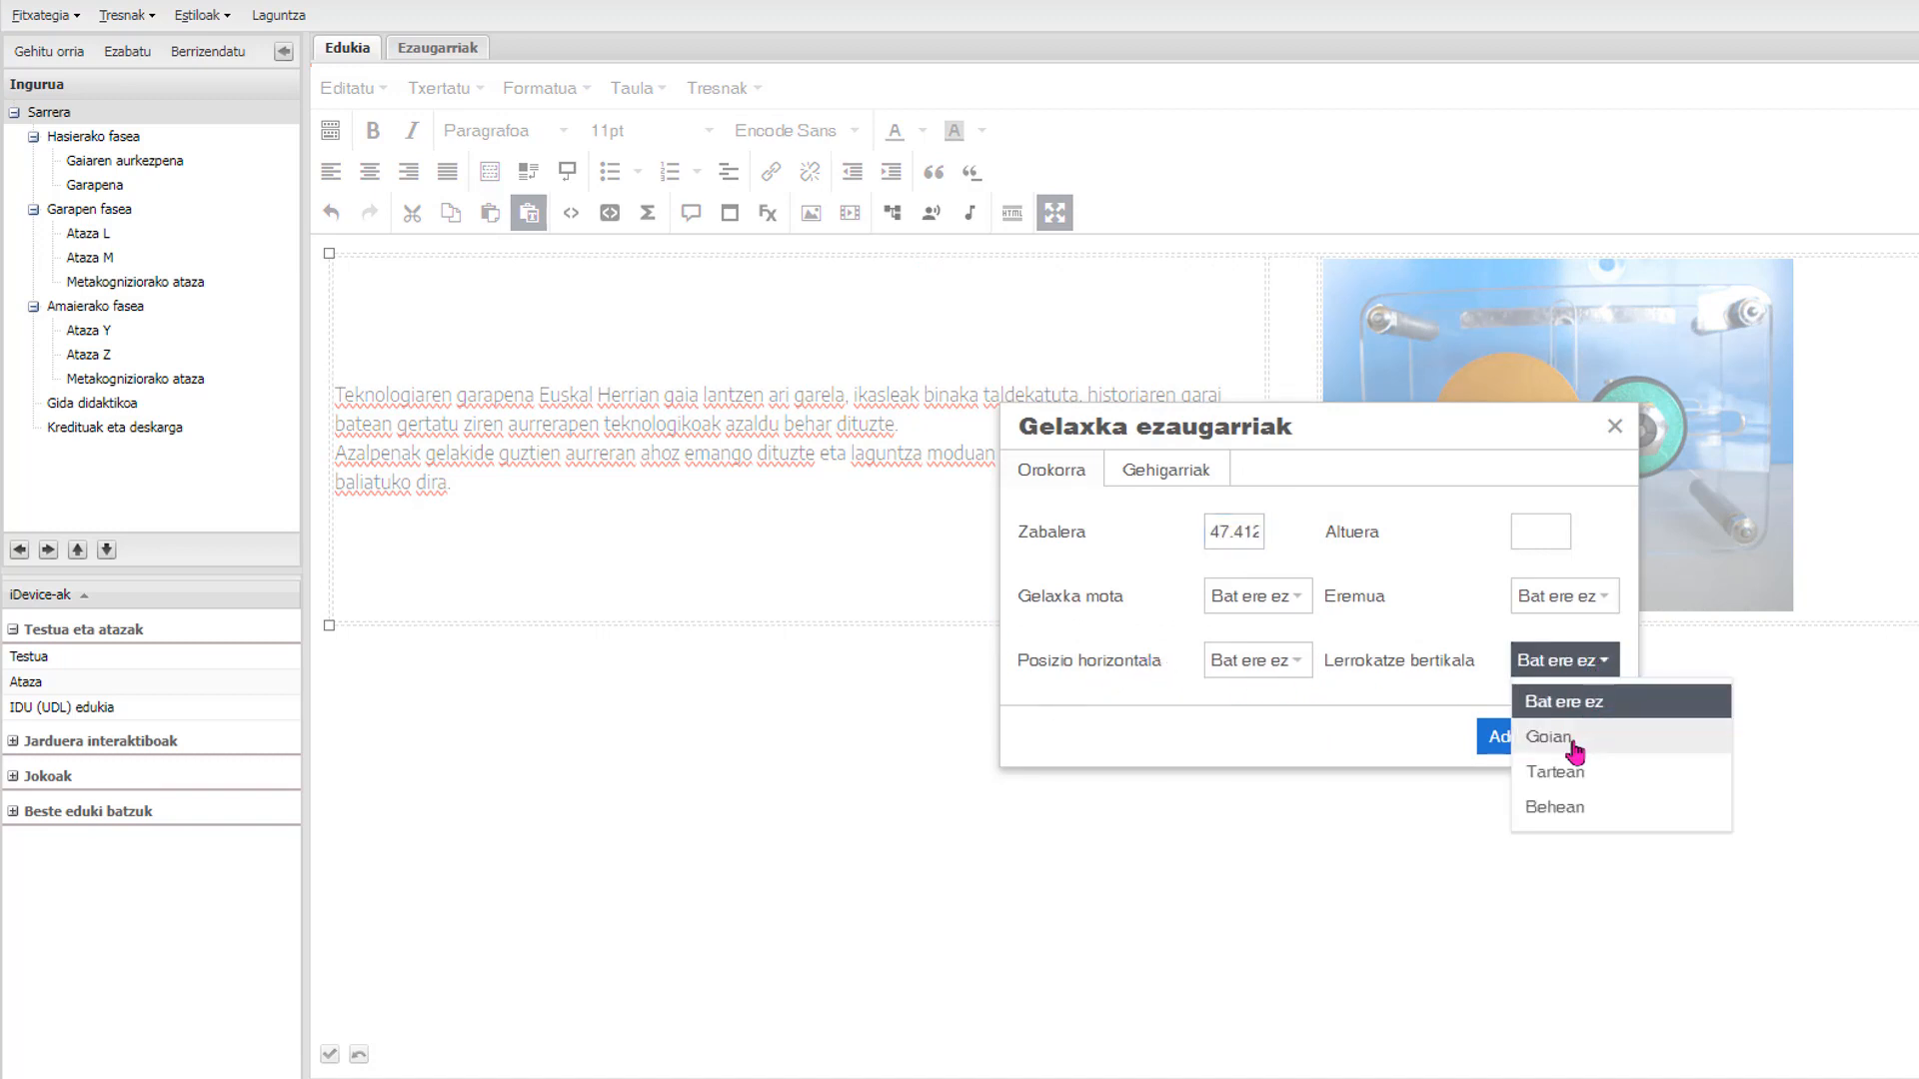
{"action": "left_click", "coordinate": [1575, 747]}
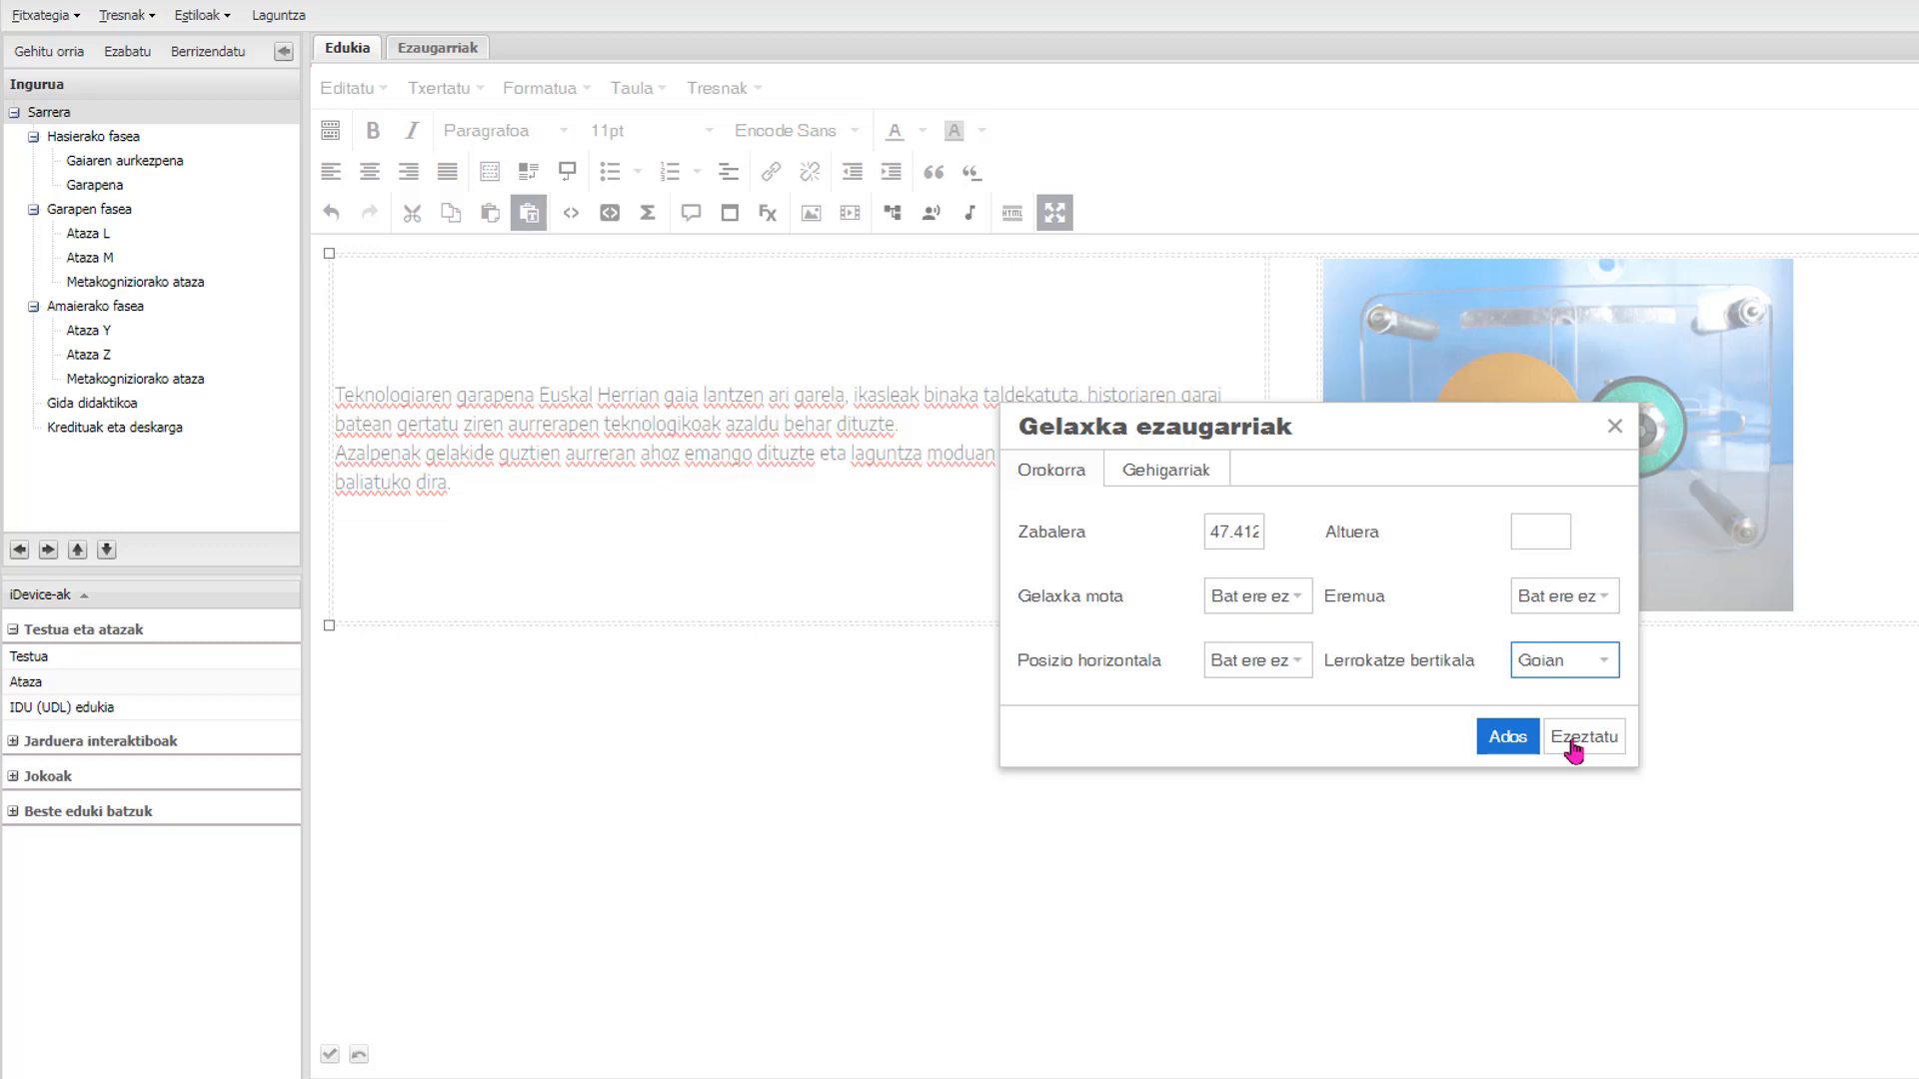
{"action": "left_click", "coordinate": [1506, 737]}
{"action": "left_click", "coordinate": [1325, 798]}
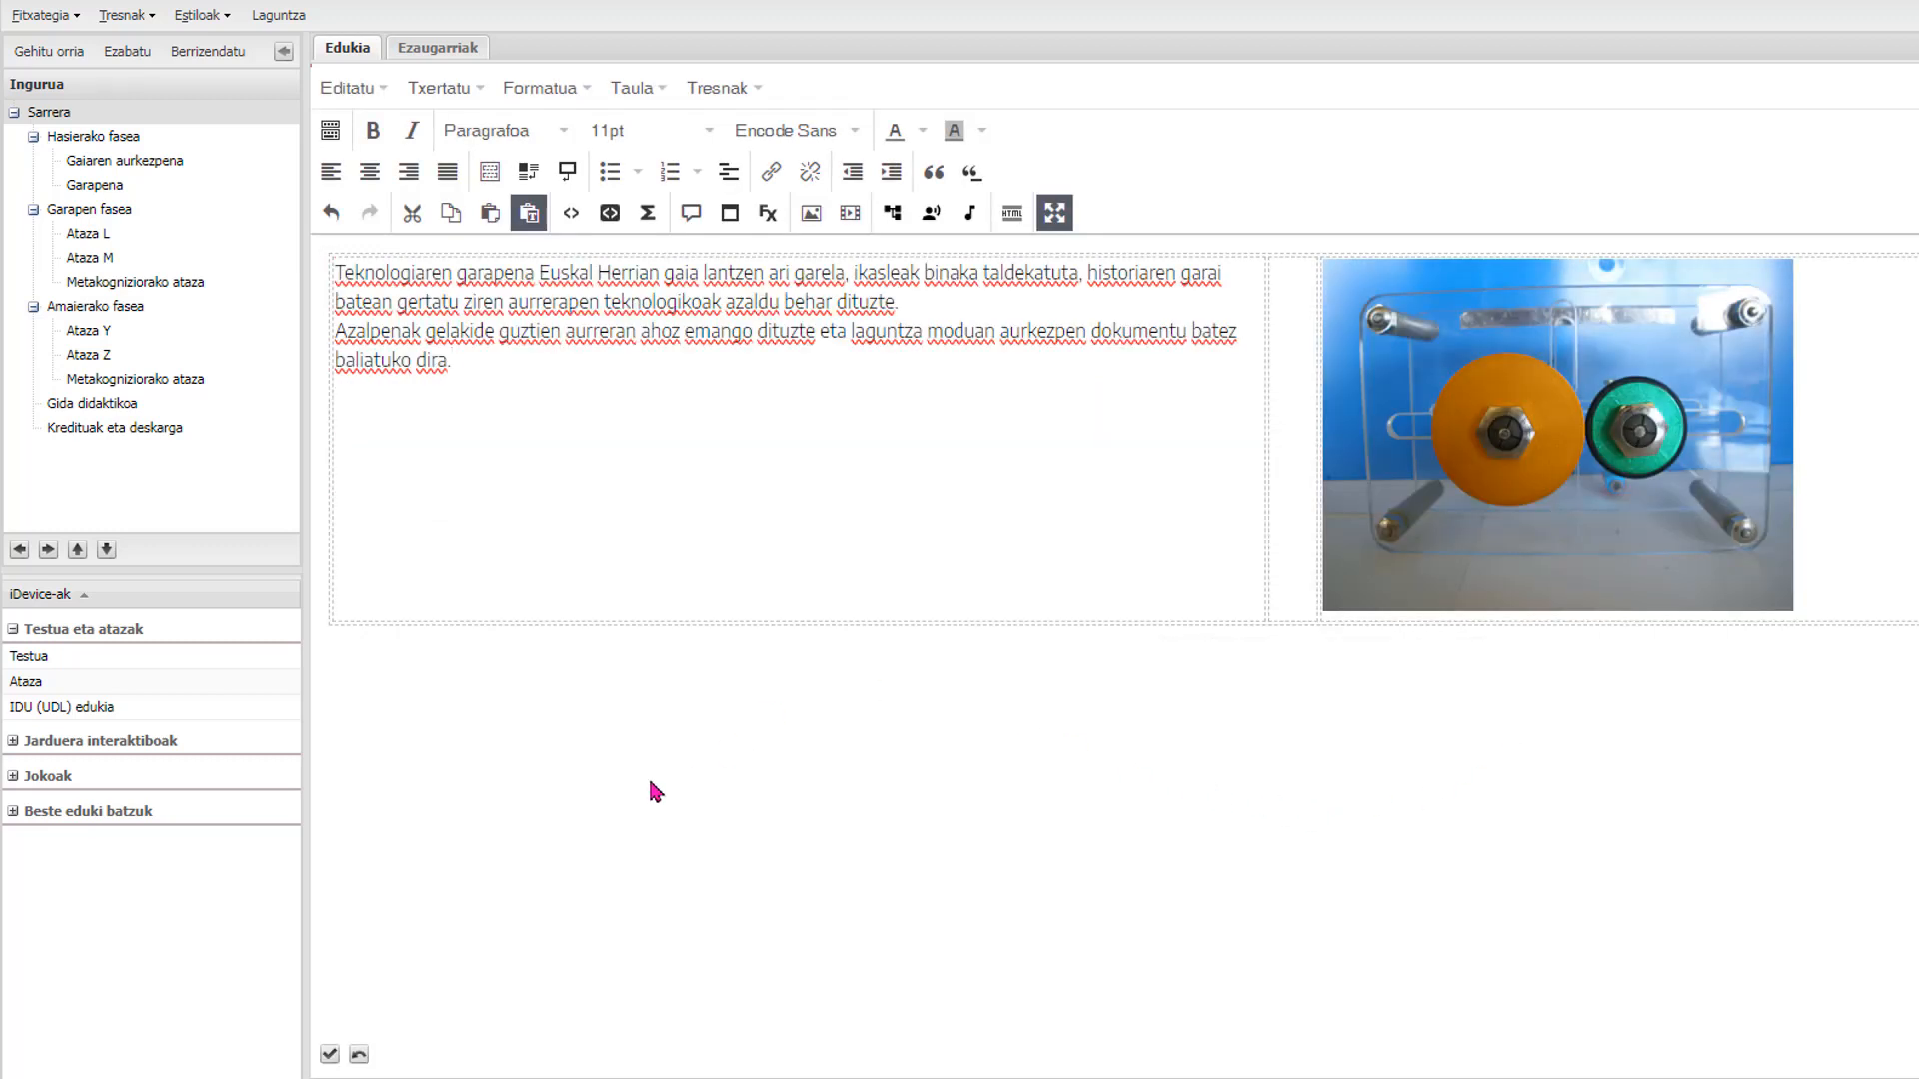
{"action": "left_click", "coordinate": [329, 1057]}
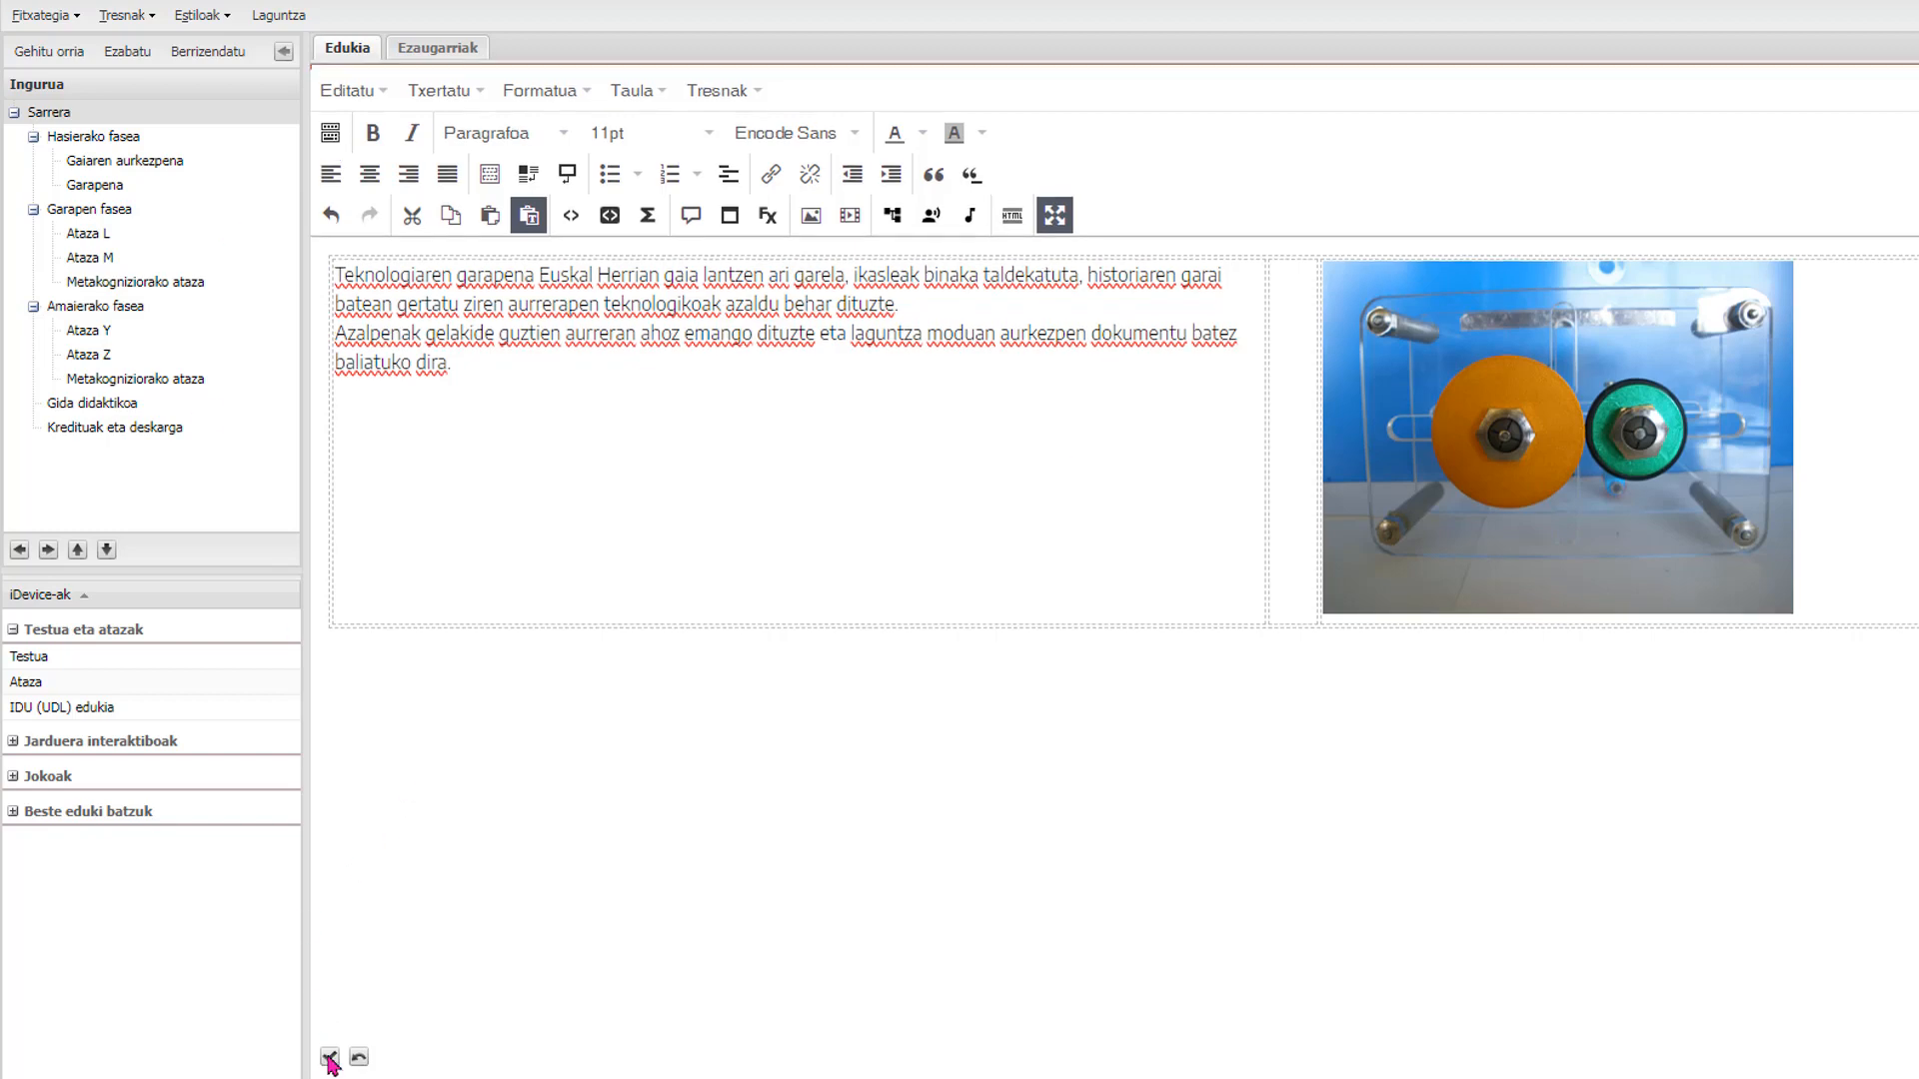
{"action": "scroll", "coordinate": [1592, 646], "scroll_direction": "down", "scroll_amount": 3}
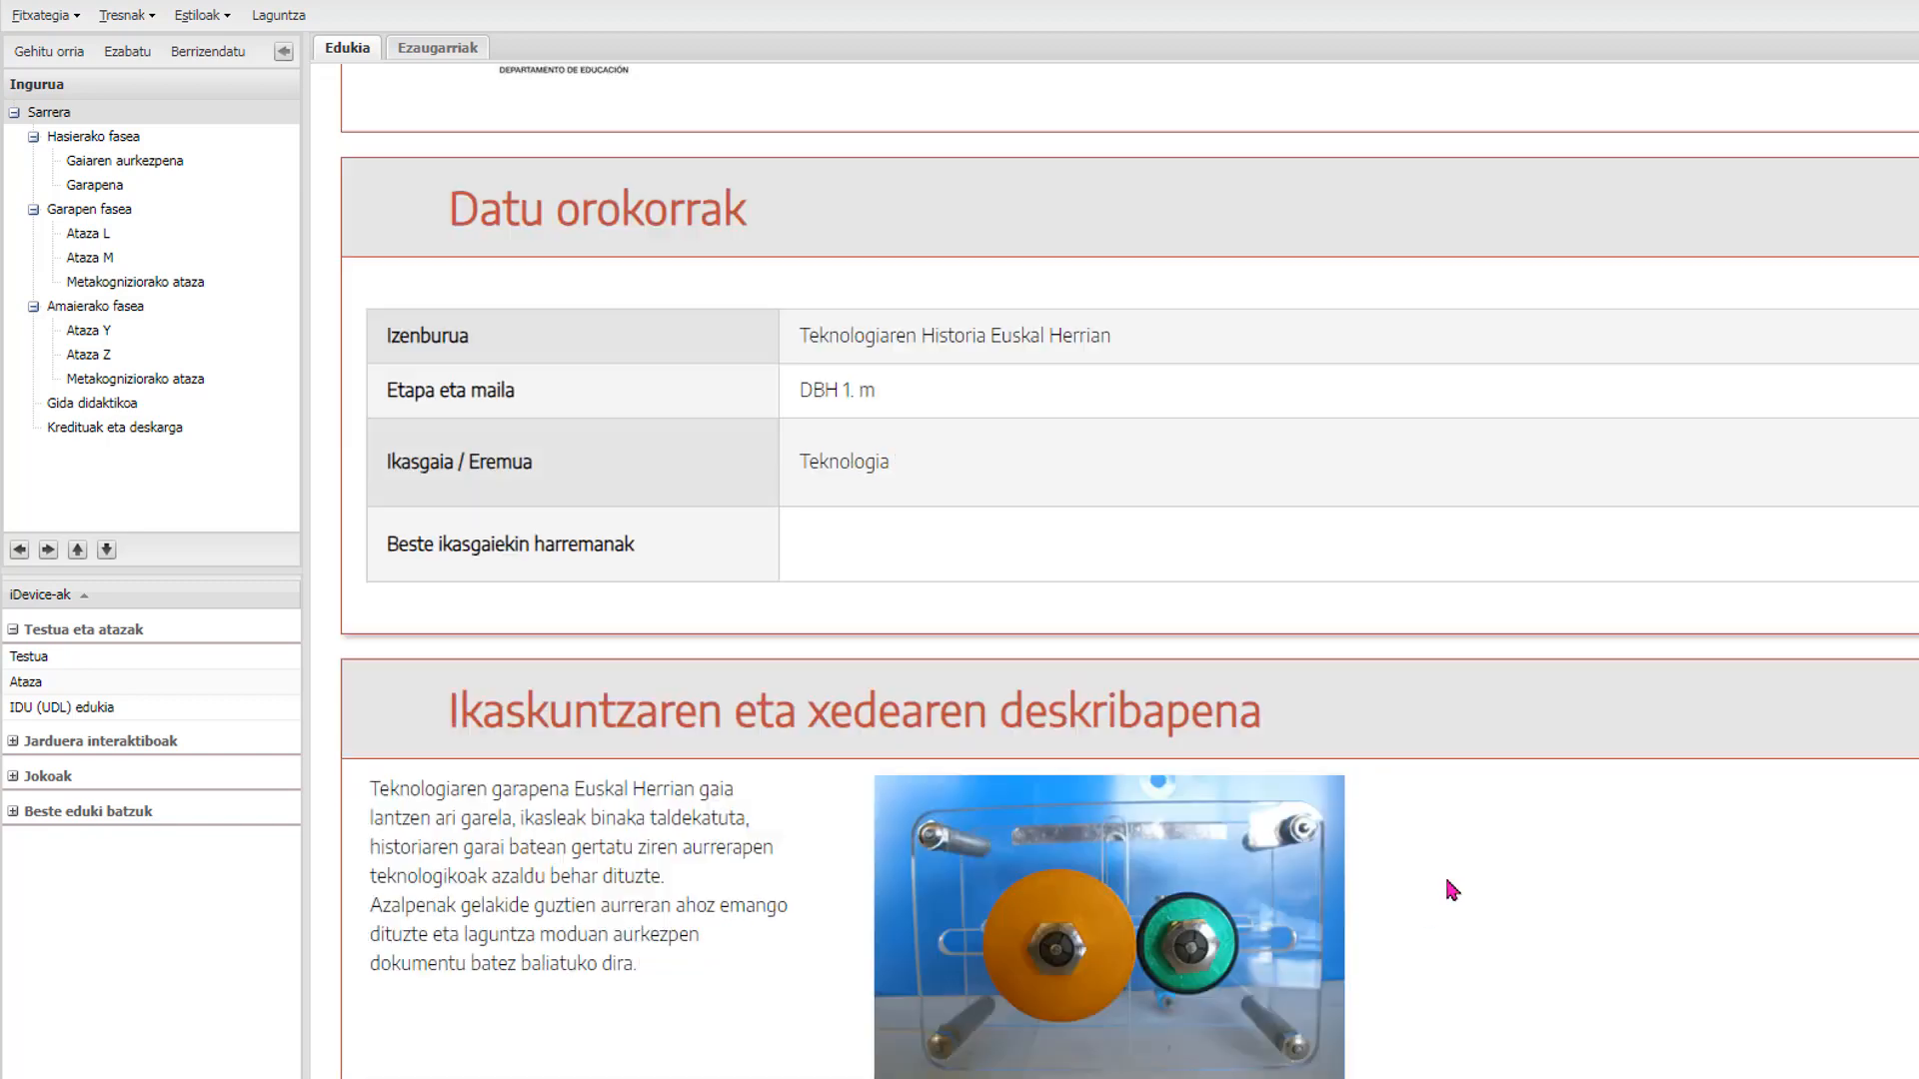
{"action": "scroll", "coordinate": [1444, 874], "scroll_direction": "down", "scroll_amount": 3}
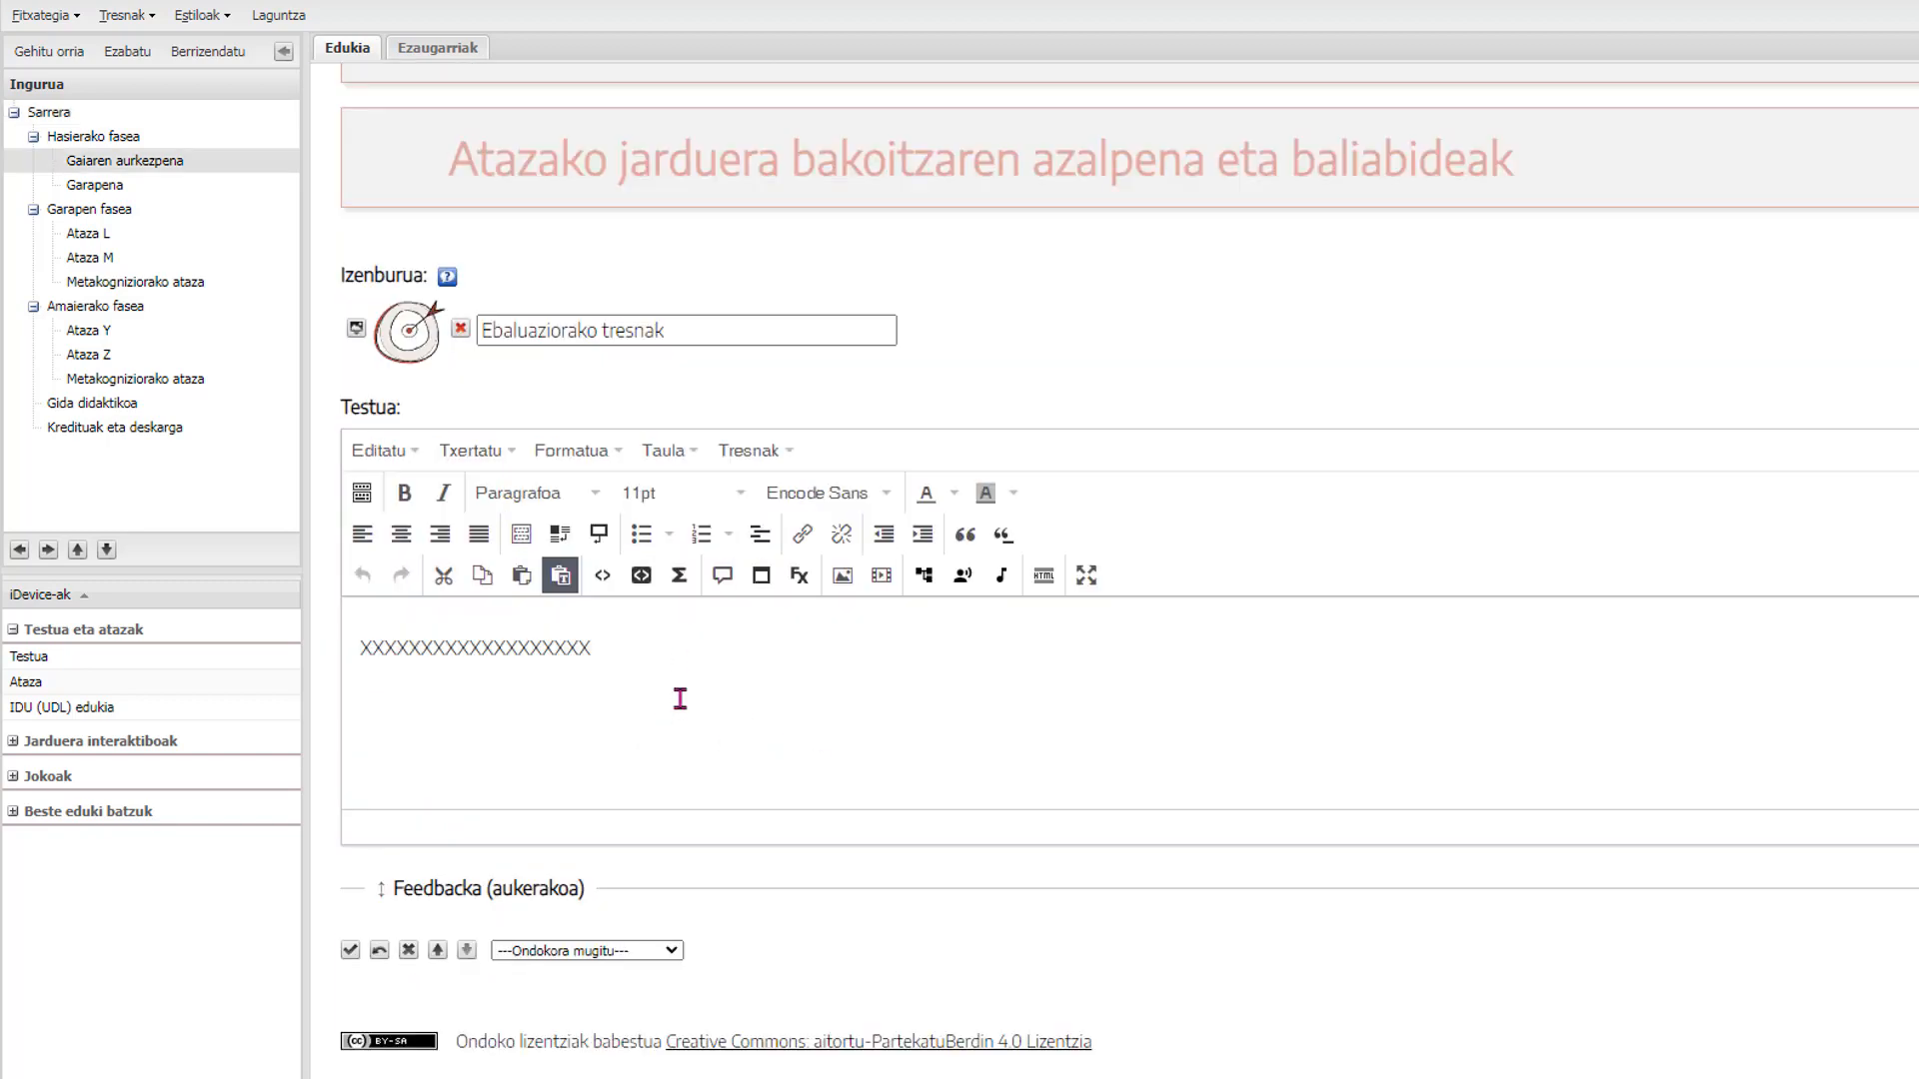
- Replace the placeholder text in the Ebaluaziorako tresnak block with the ERRUBRIKA file from the eraskinak folder, embedded as an iframe
{"action": "left_click_drag", "start_coordinate": [669, 661], "coordinate": [354, 671]}
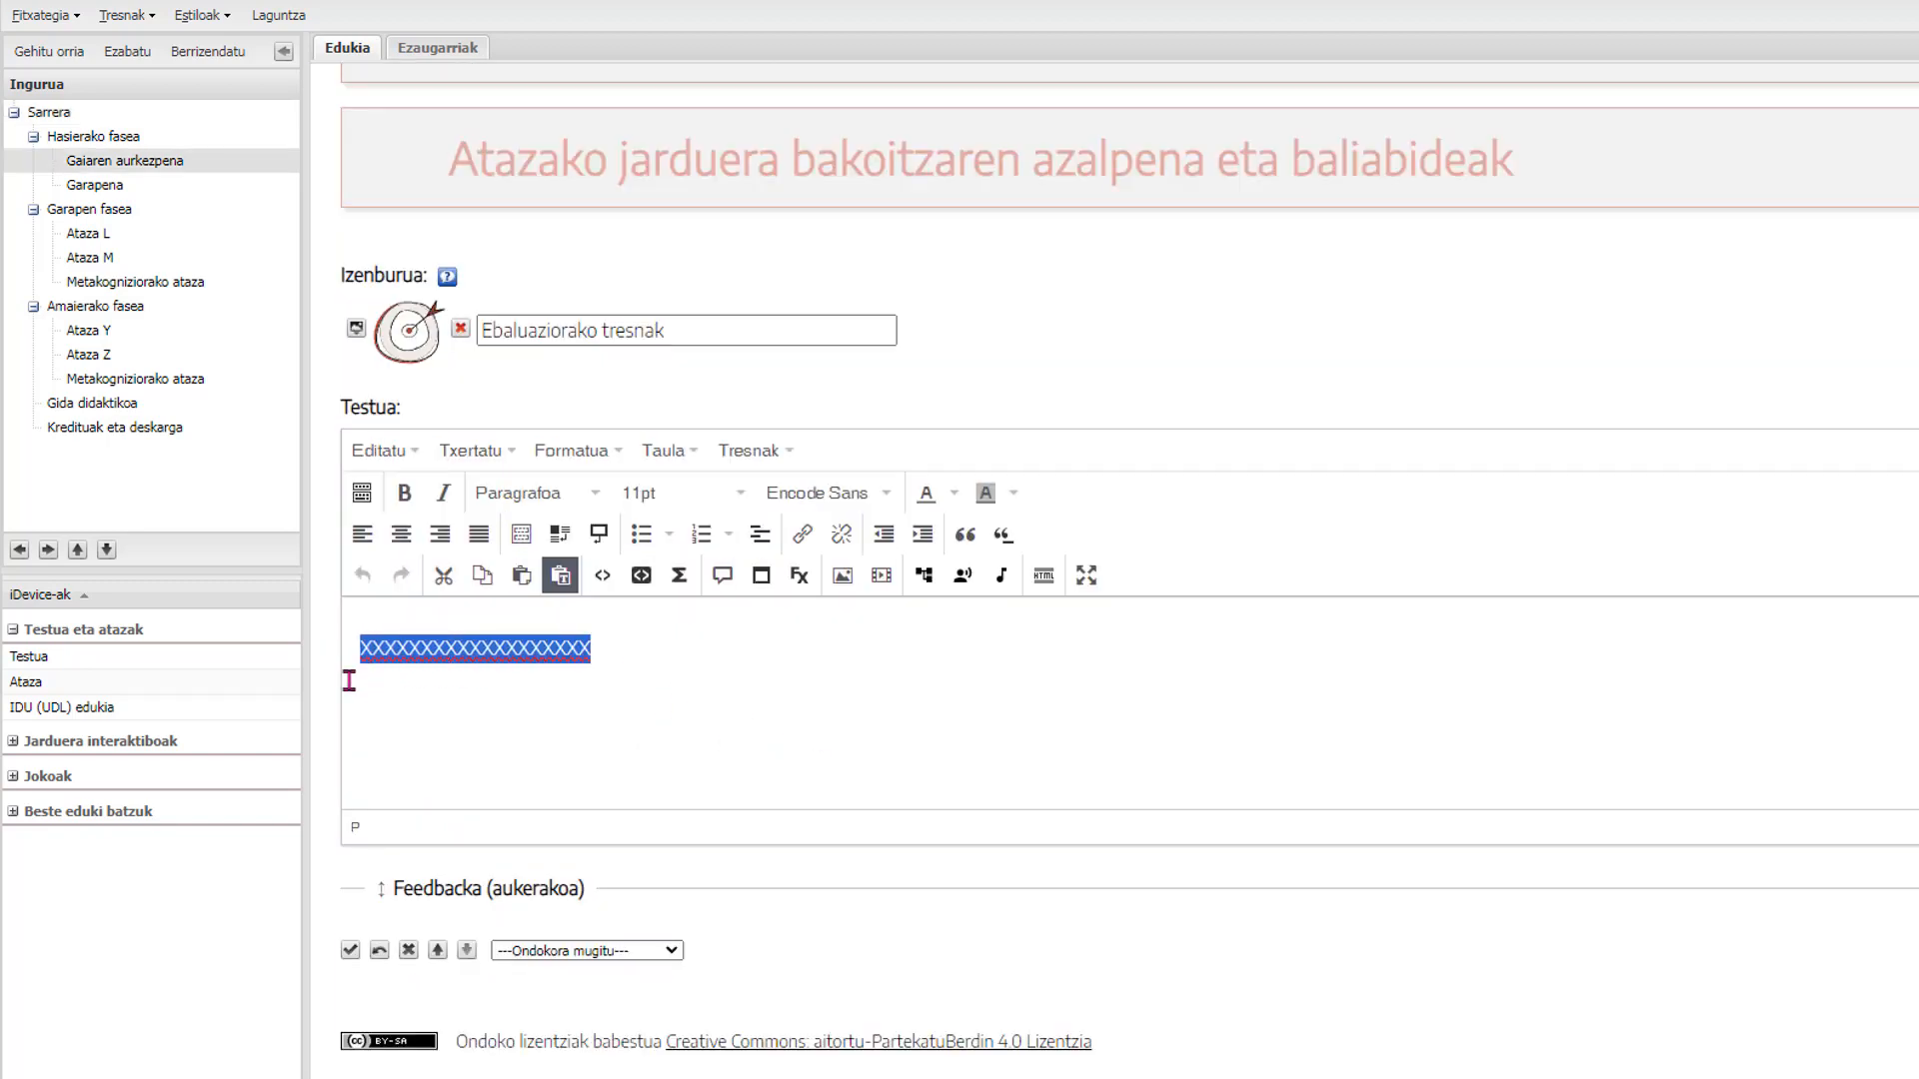
{"action": "key", "text": "Delete"}
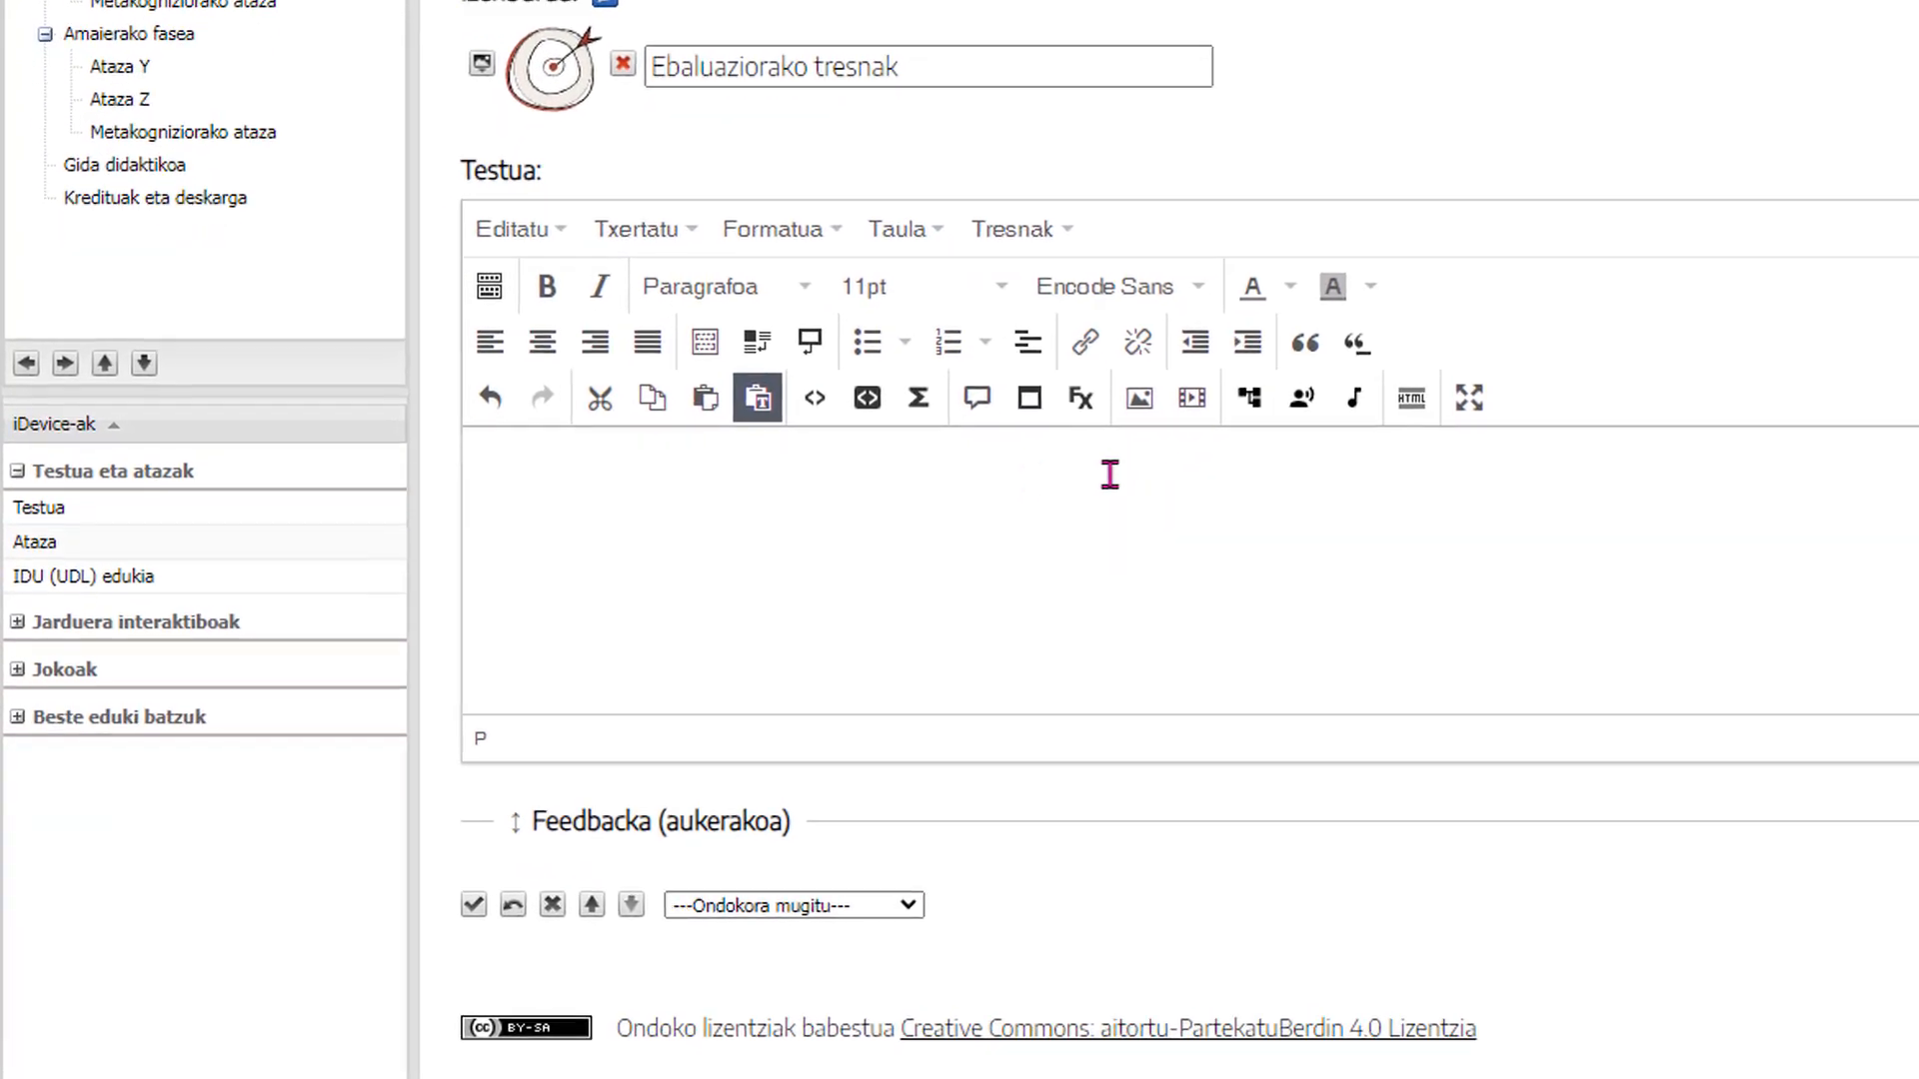
{"action": "left_click", "coordinate": [1197, 394]}
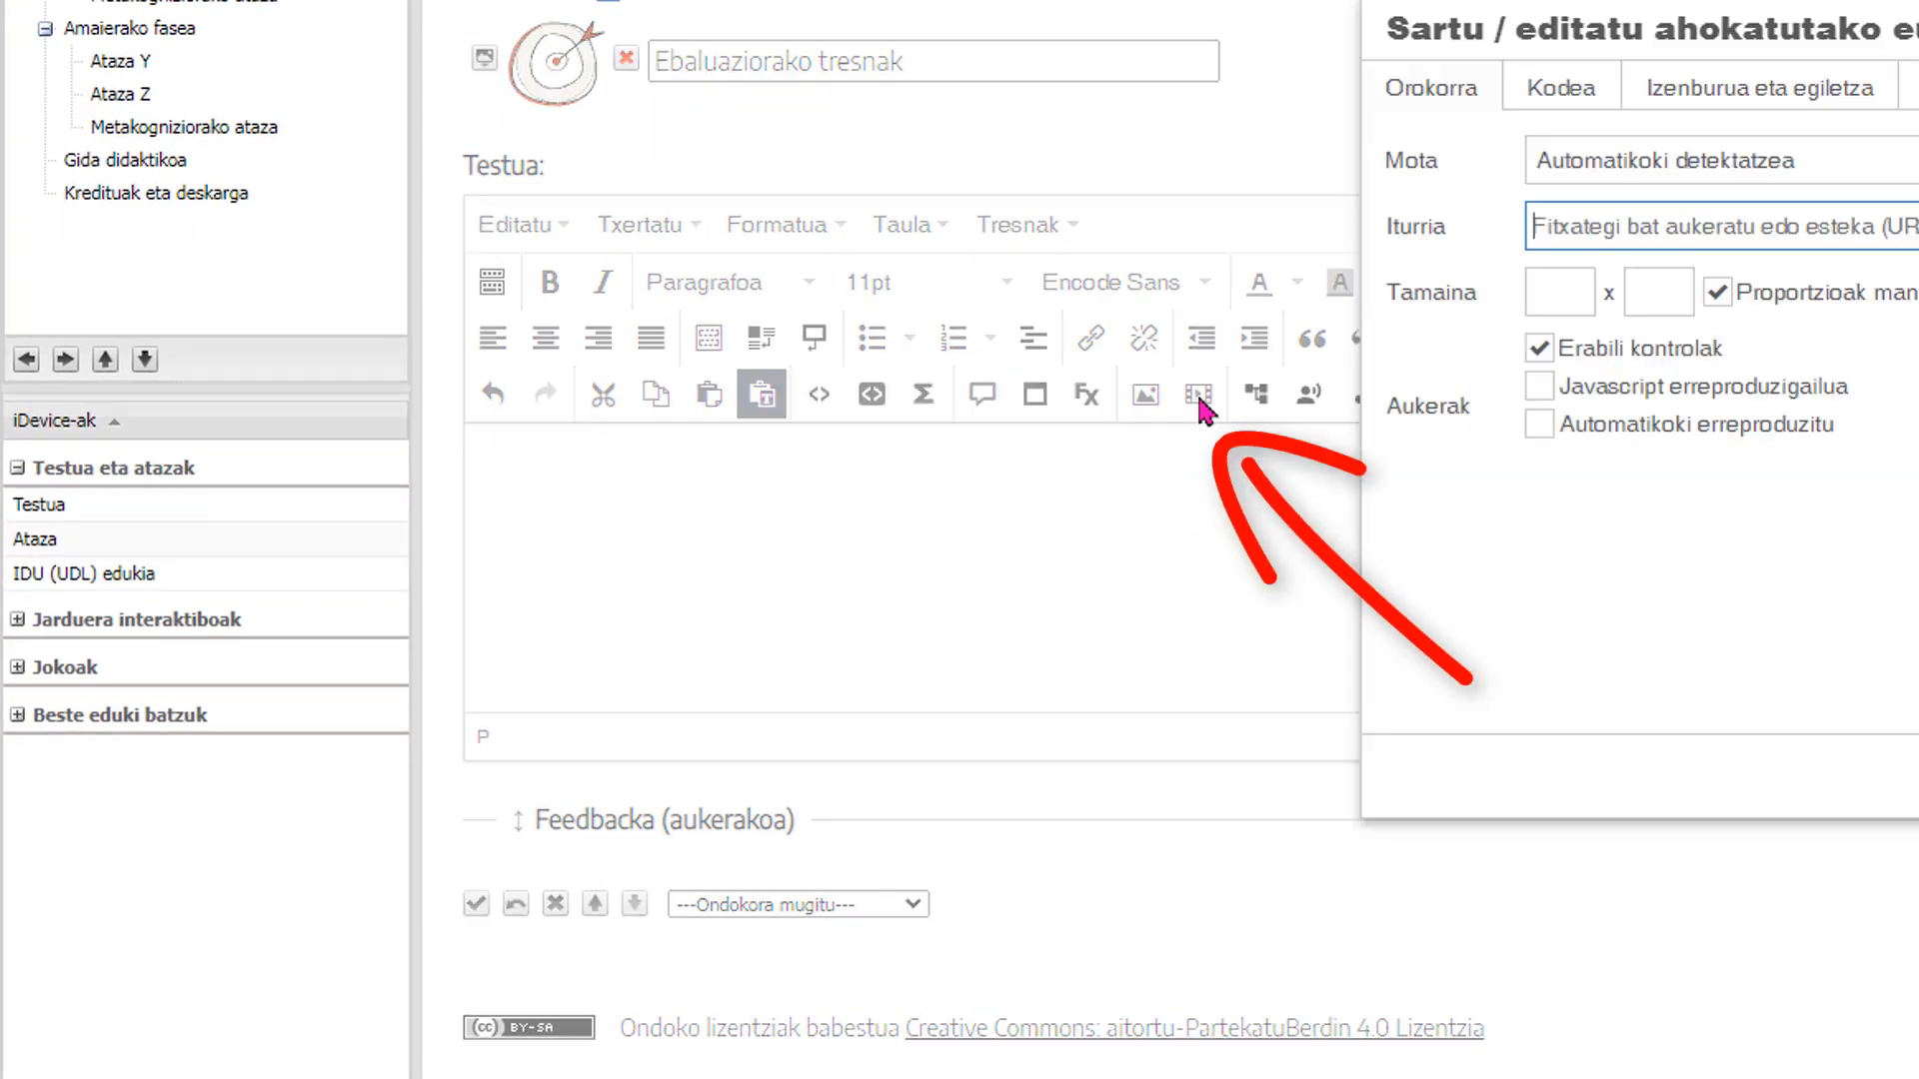
{"action": "left_click", "coordinate": [1589, 214]}
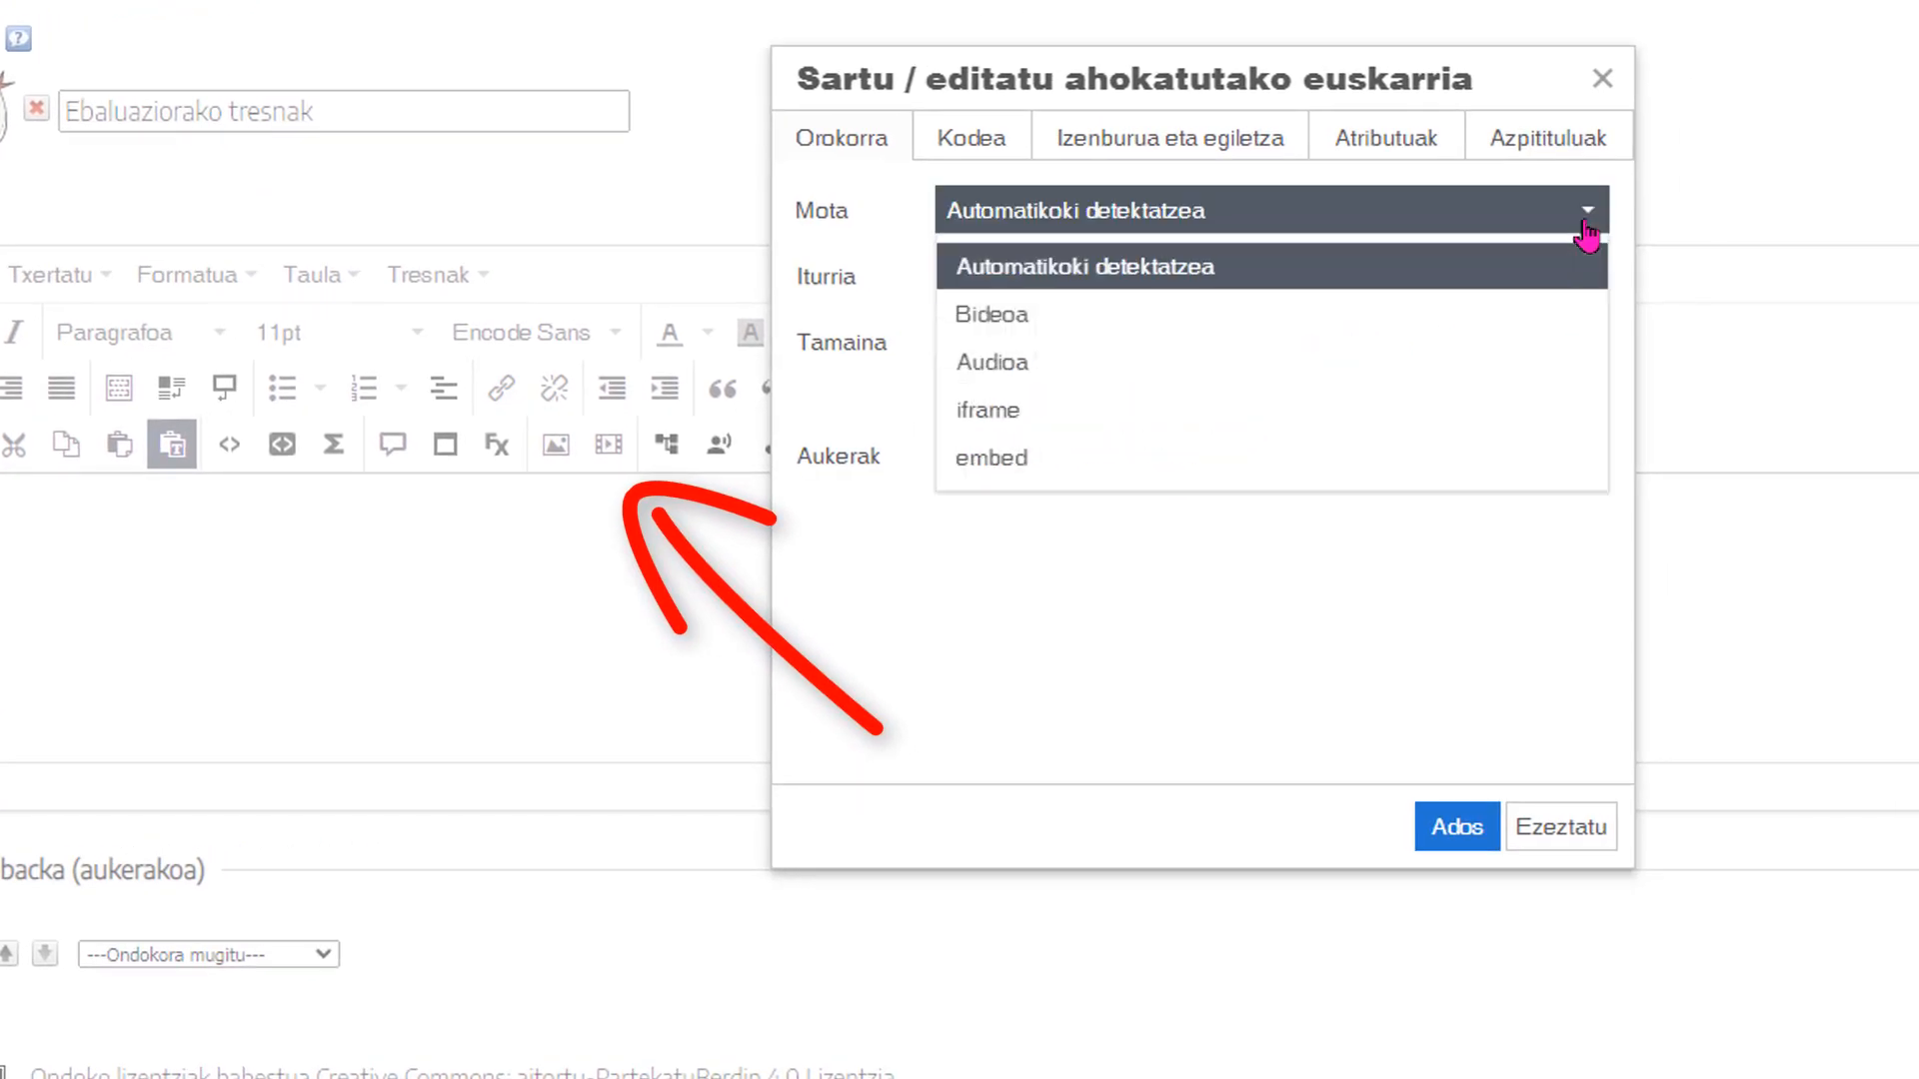
{"action": "left_click", "coordinate": [1045, 416]}
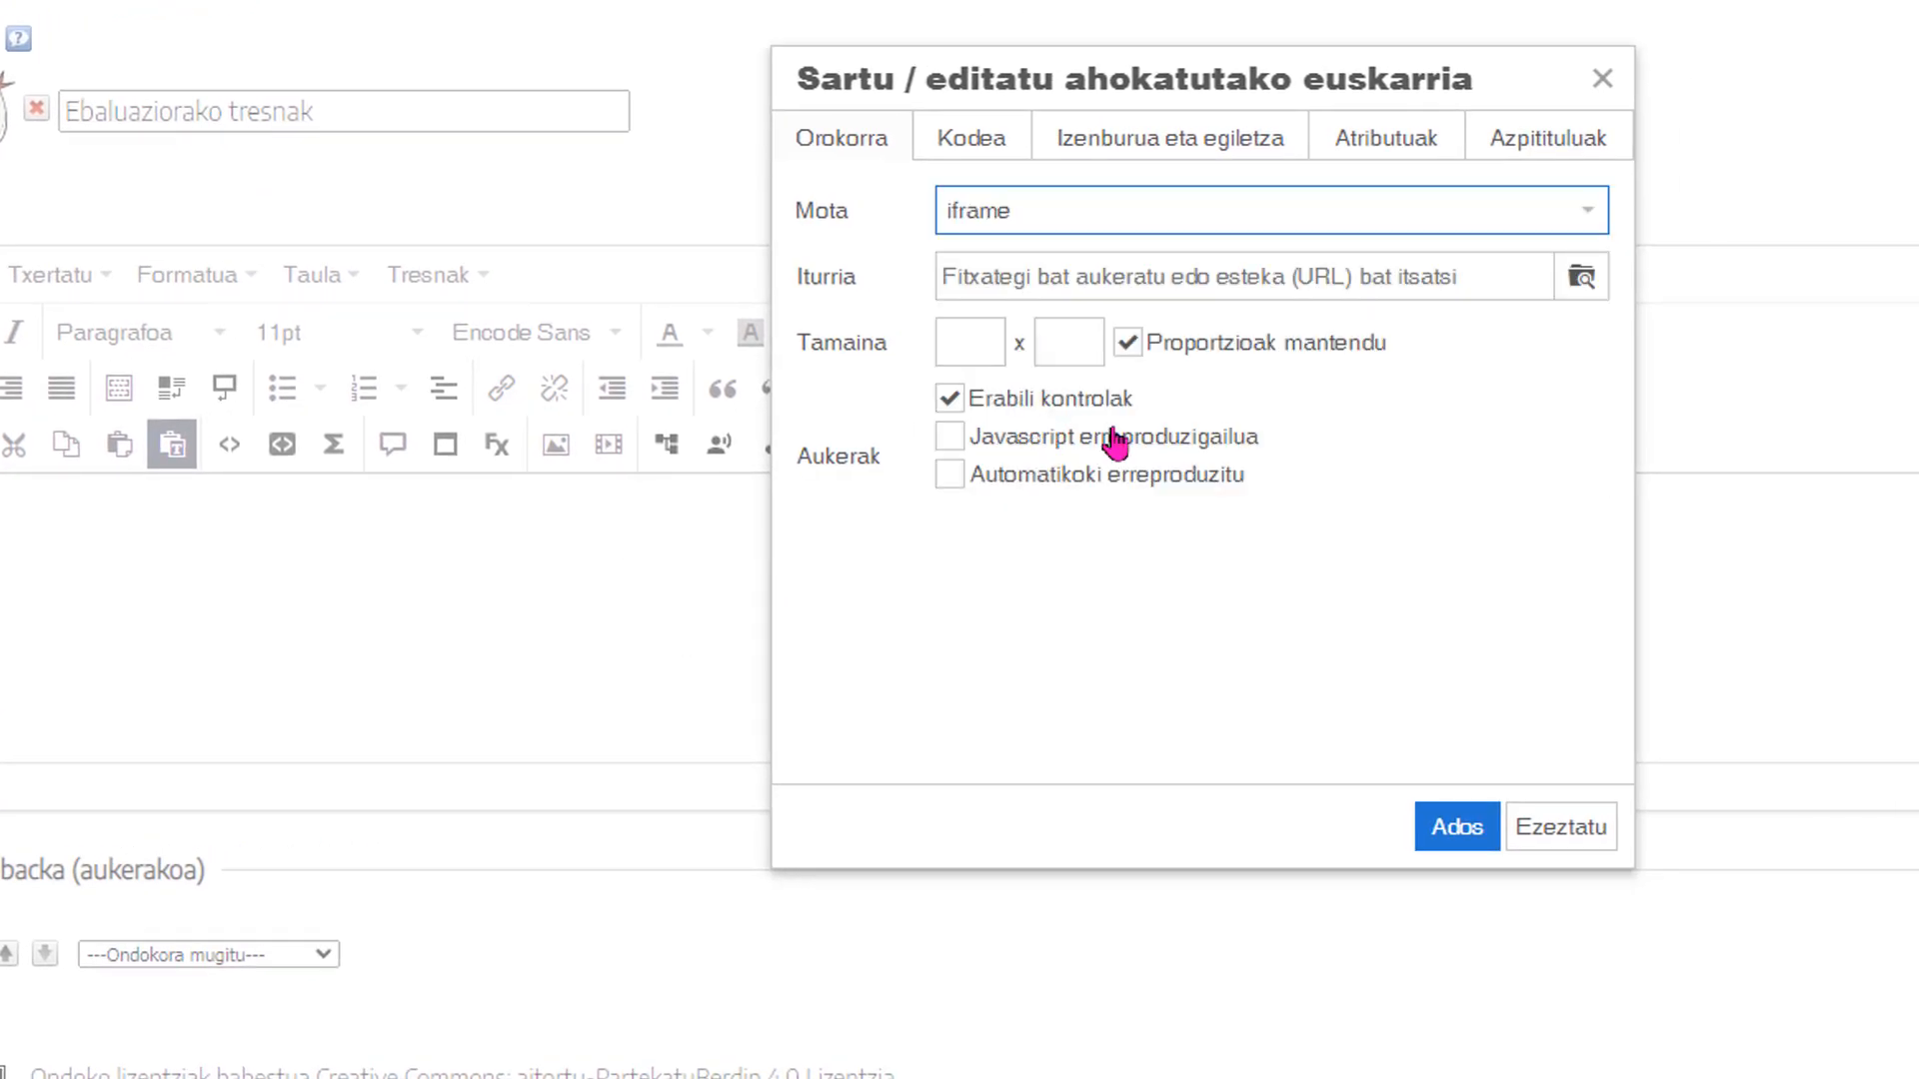
{"action": "left_click", "coordinate": [1581, 277]}
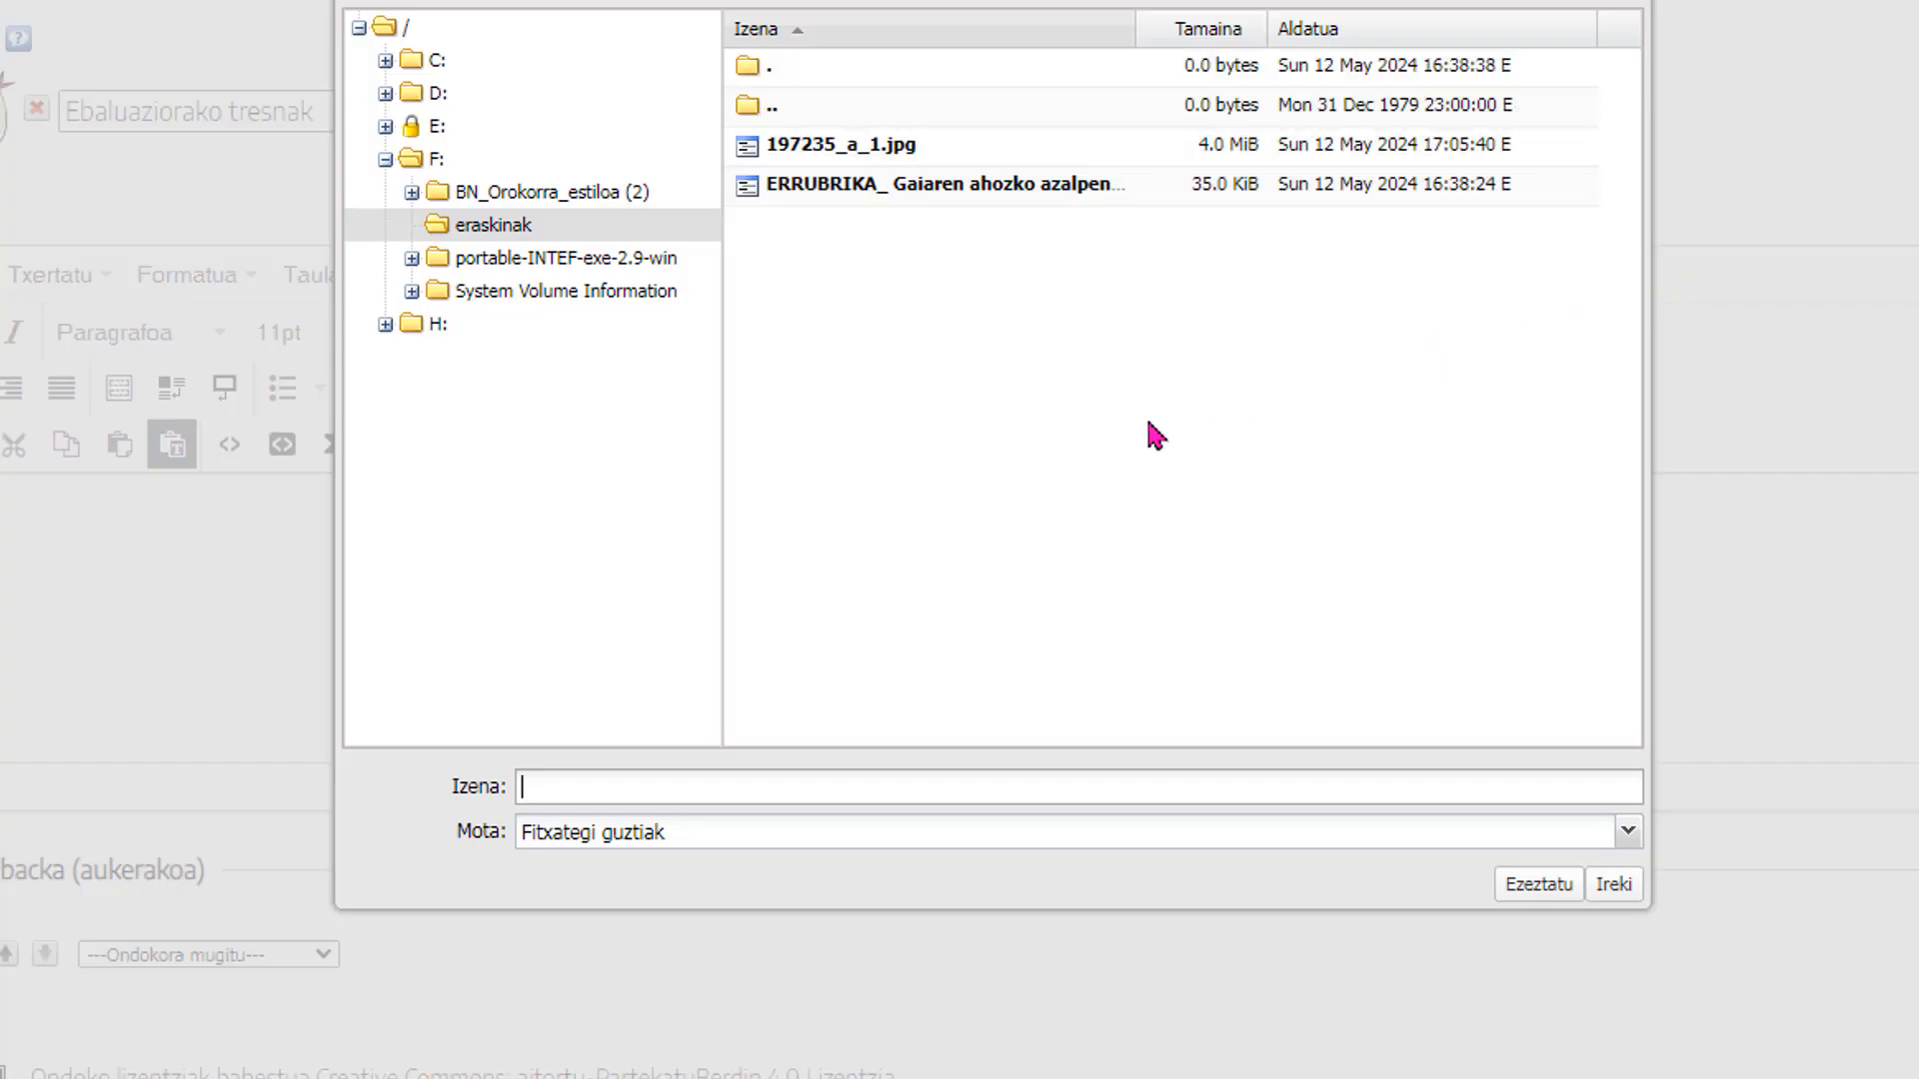
{"action": "left_click", "coordinate": [522, 223]}
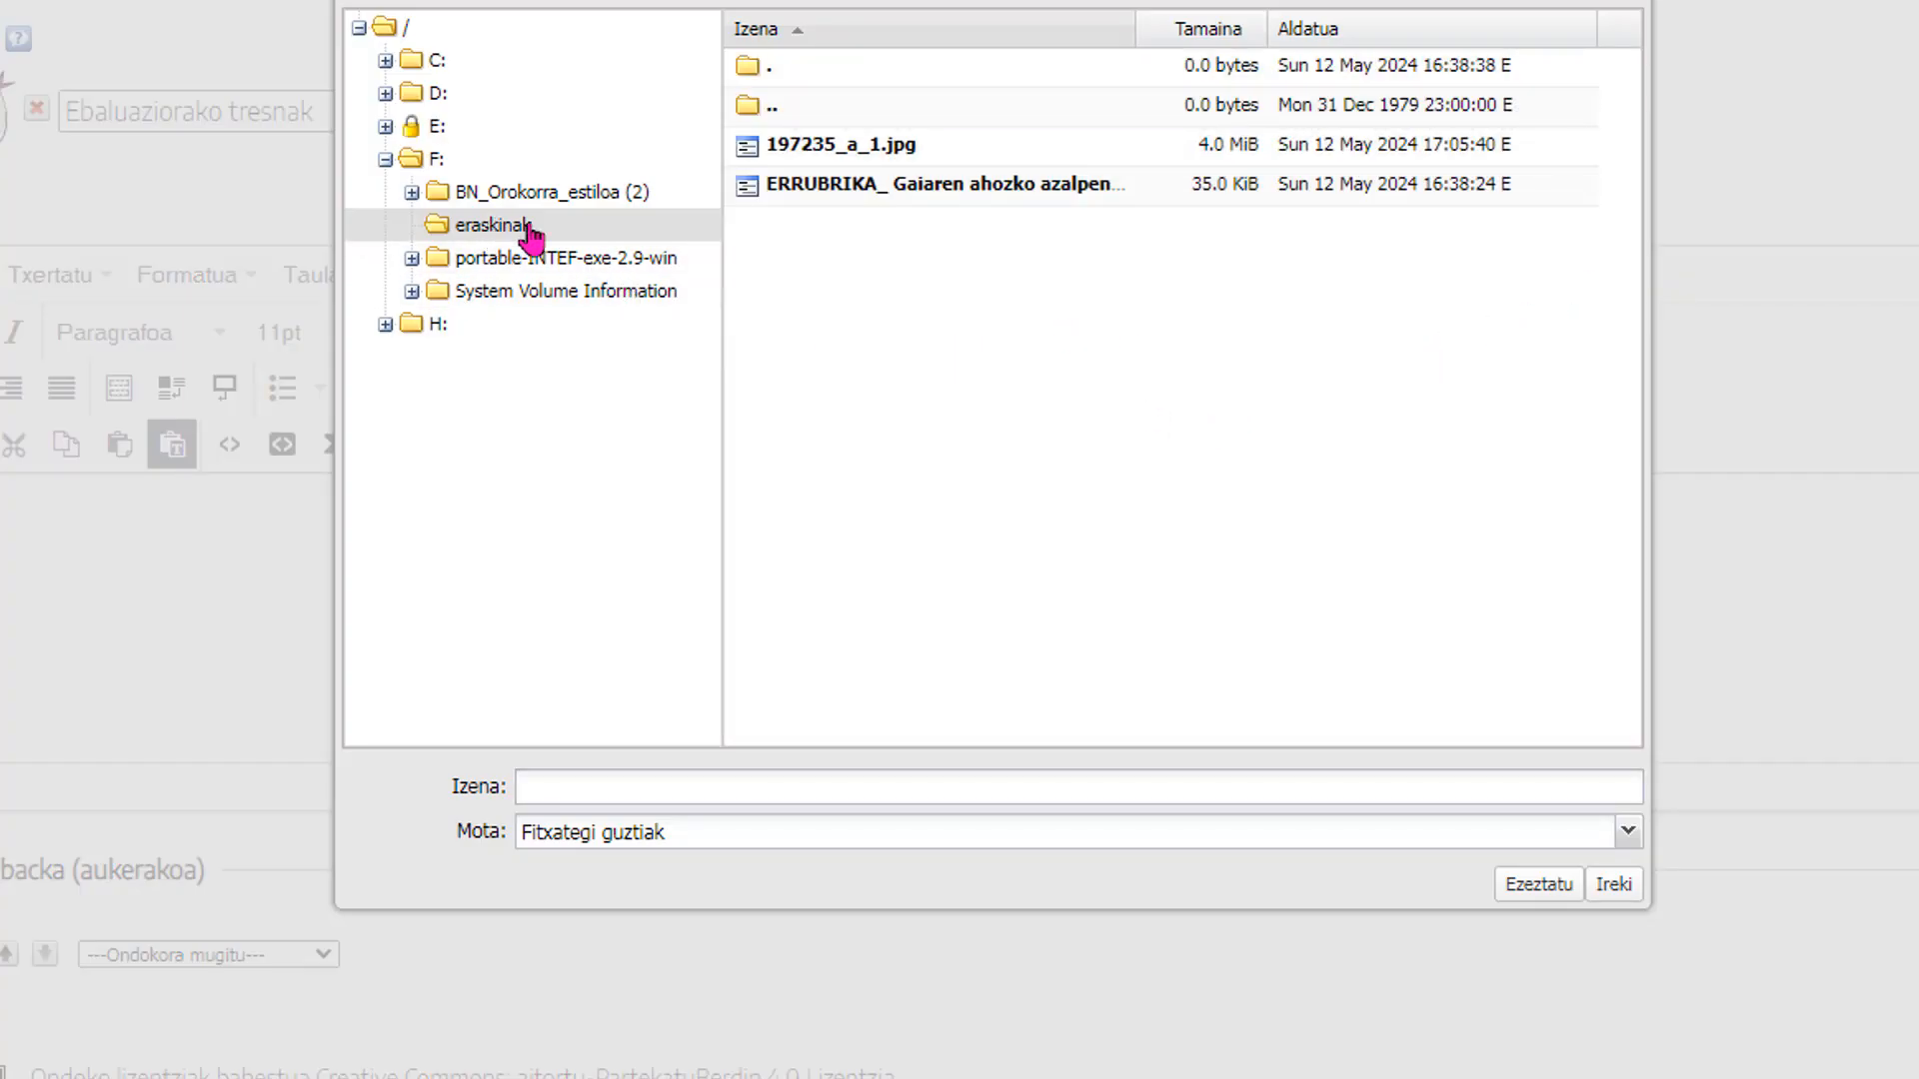
{"action": "double_click", "coordinate": [939, 190]}
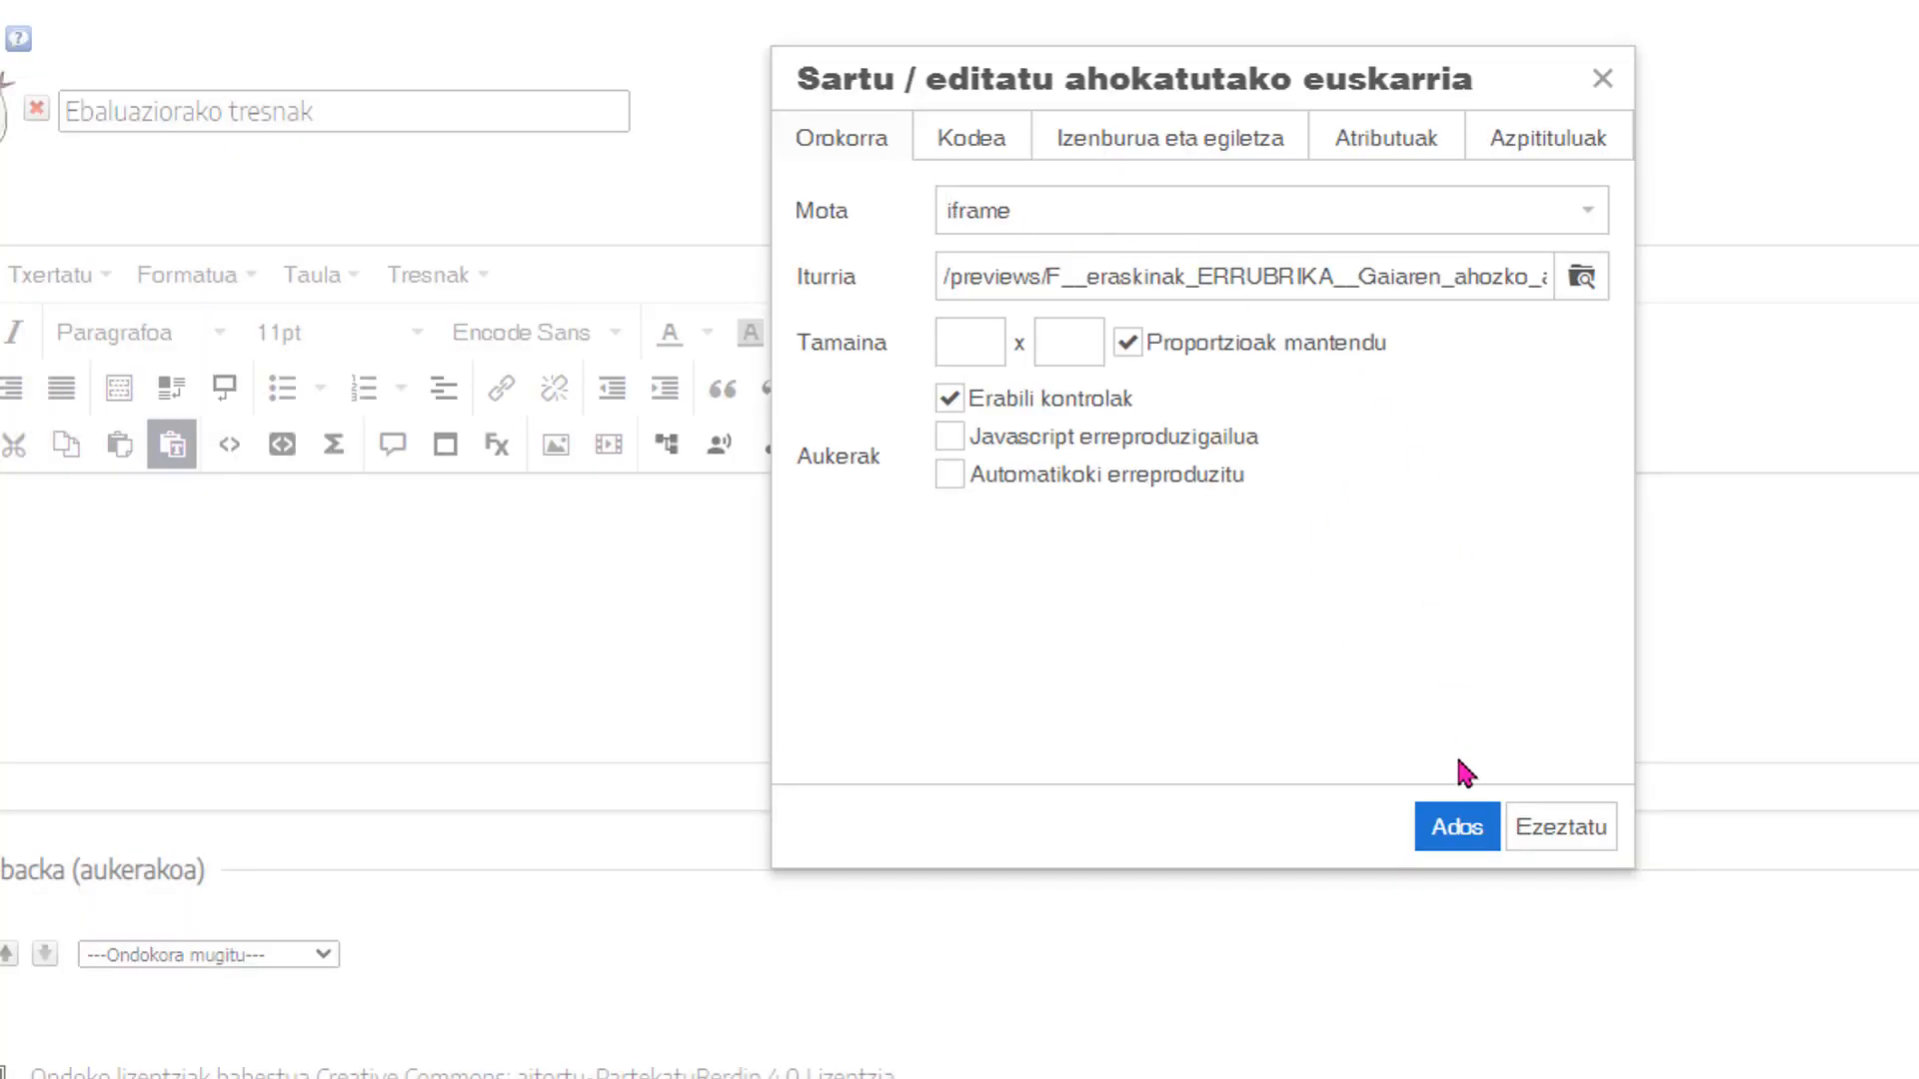
{"action": "left_click", "coordinate": [1456, 834]}
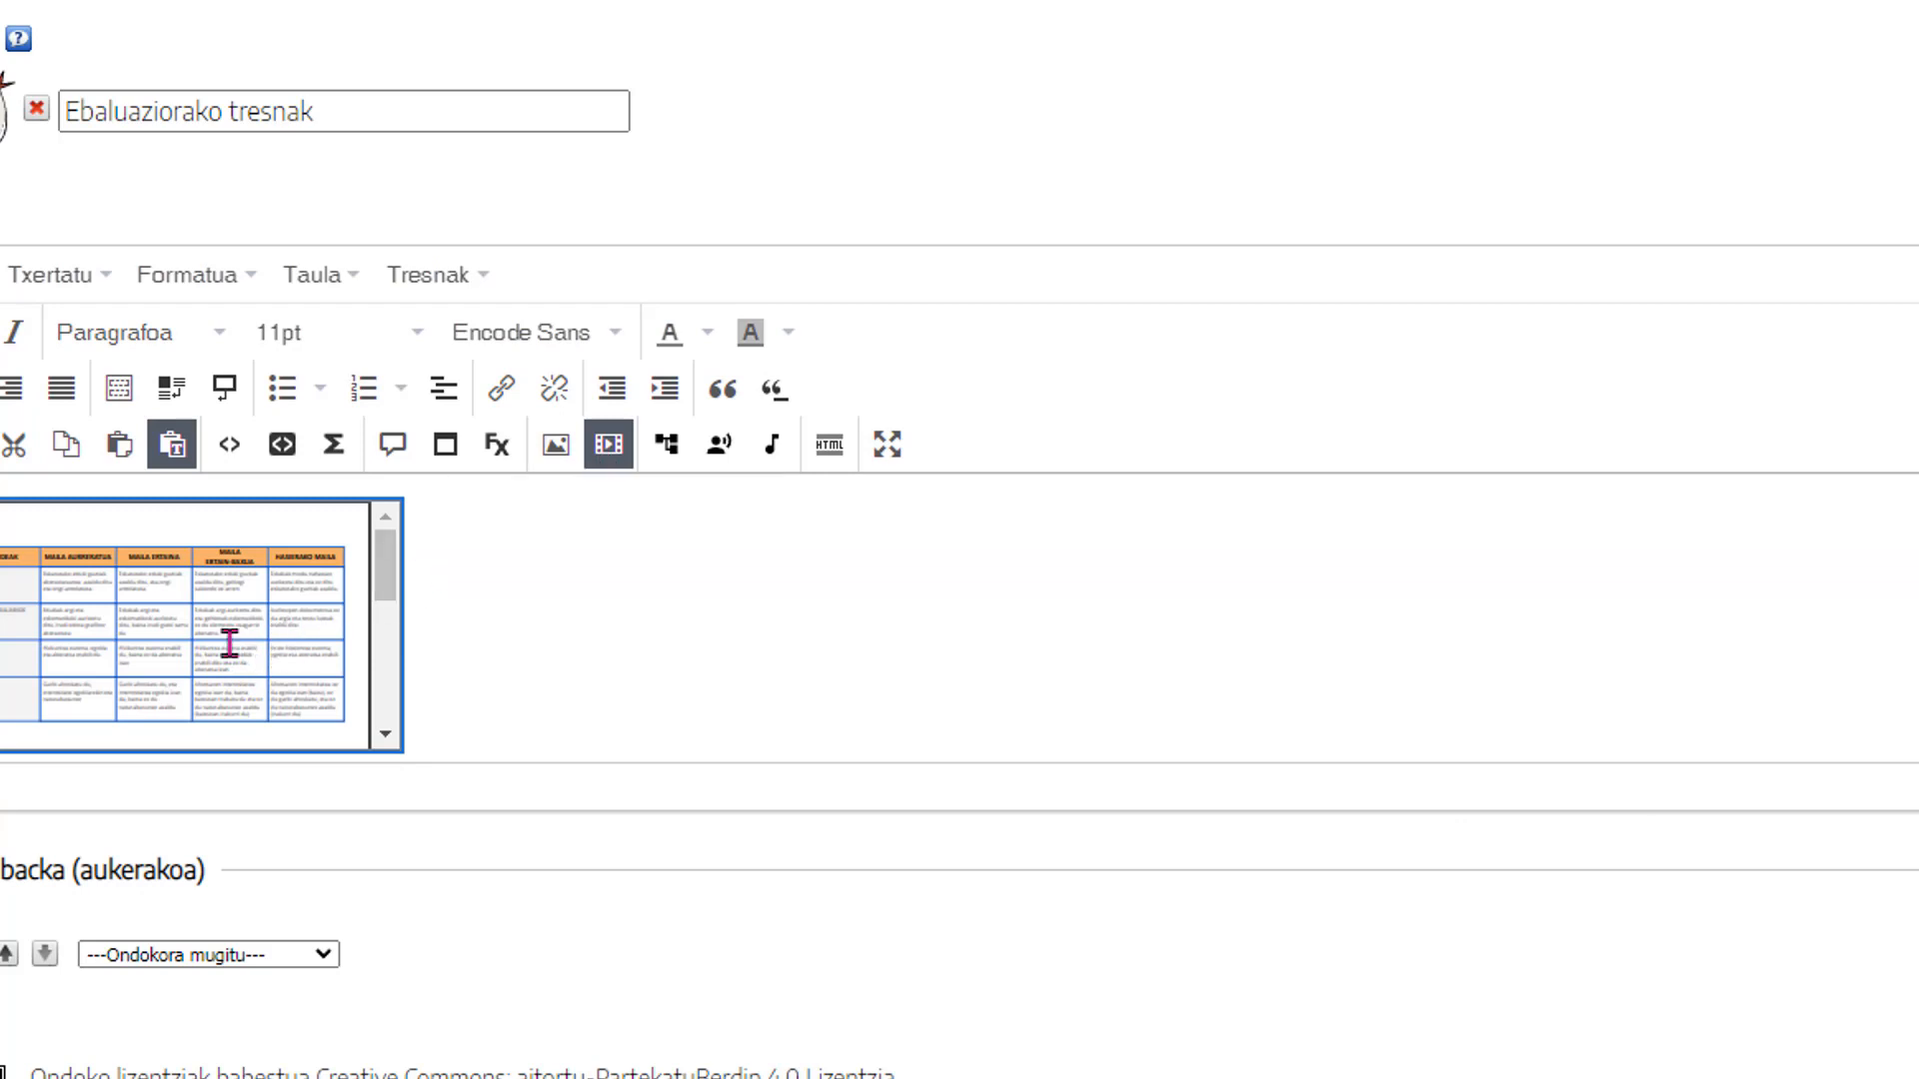
- Resize the embedded rubric to 1200 x 600 with proportions kept, and save the Ebaluaziorako tresnak block
{"action": "left_click", "coordinate": [609, 452]}
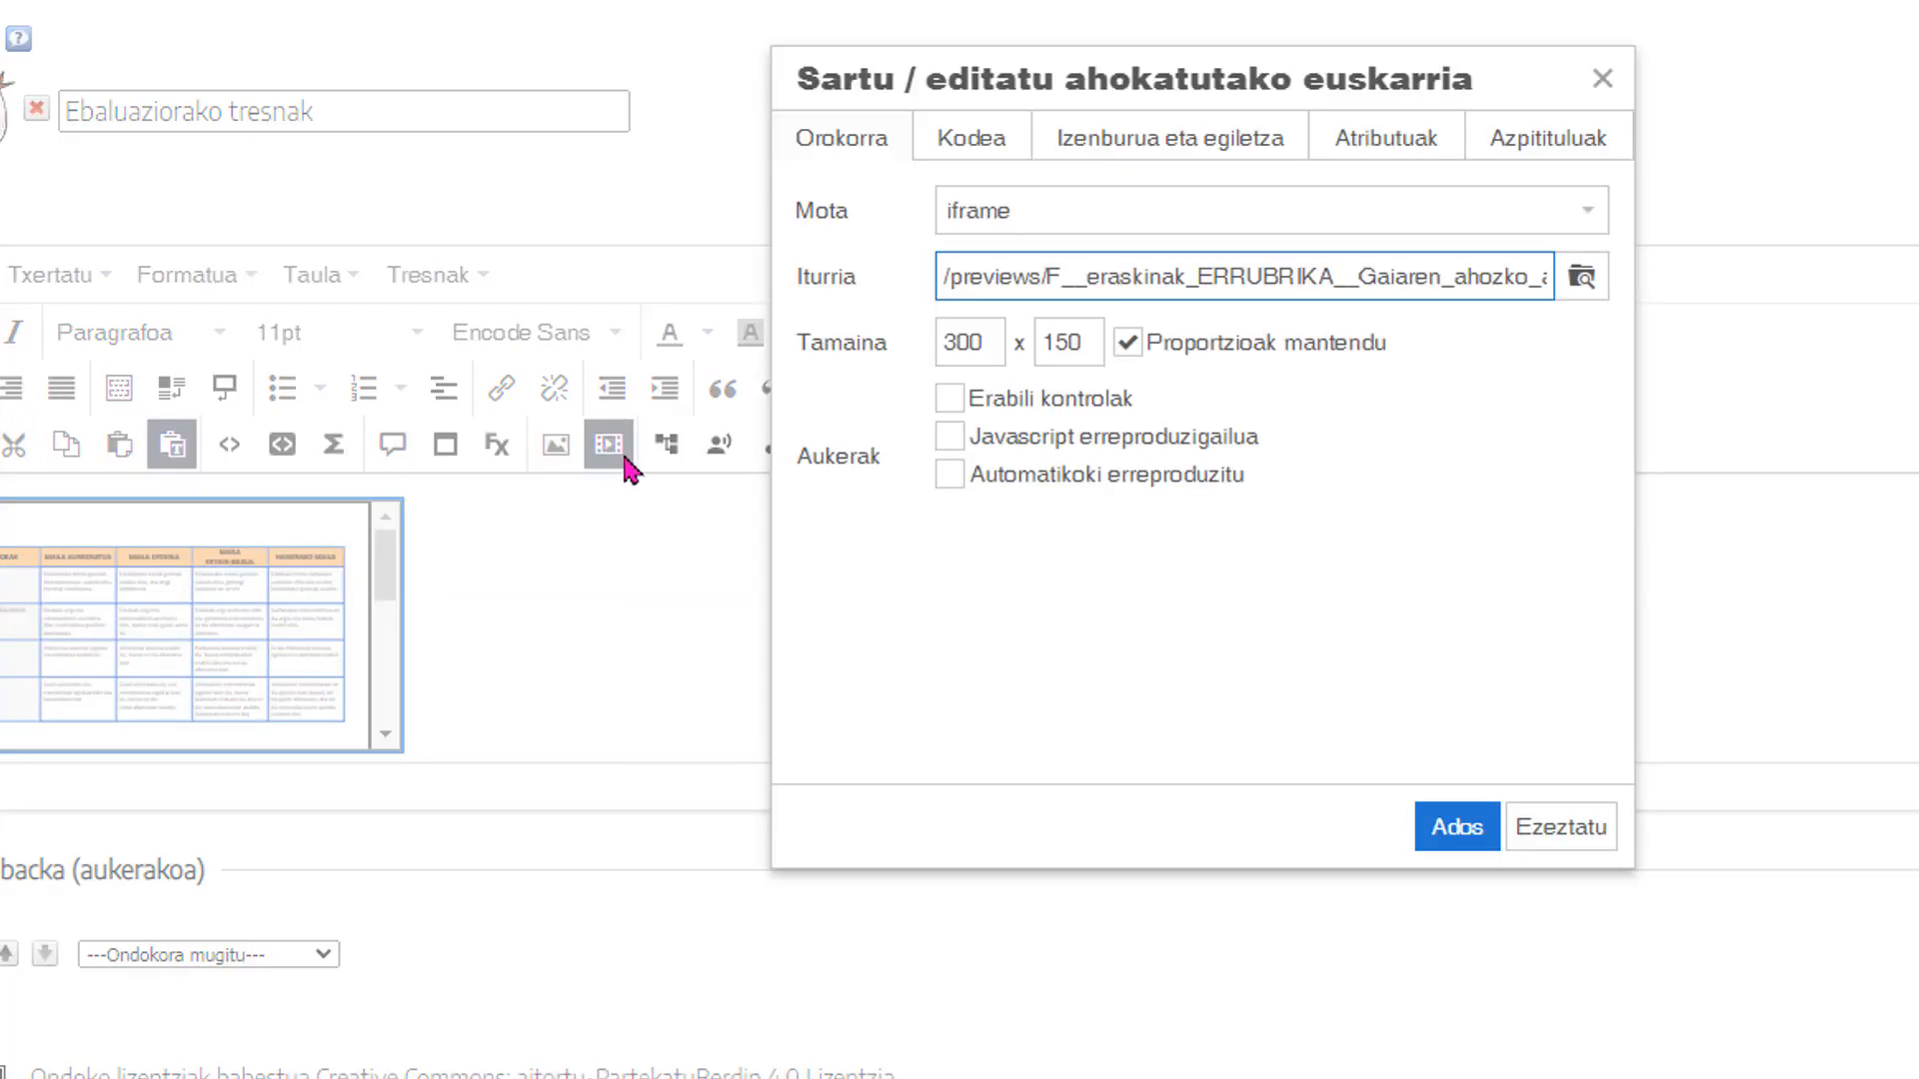
{"action": "left_click", "coordinate": [946, 342]}
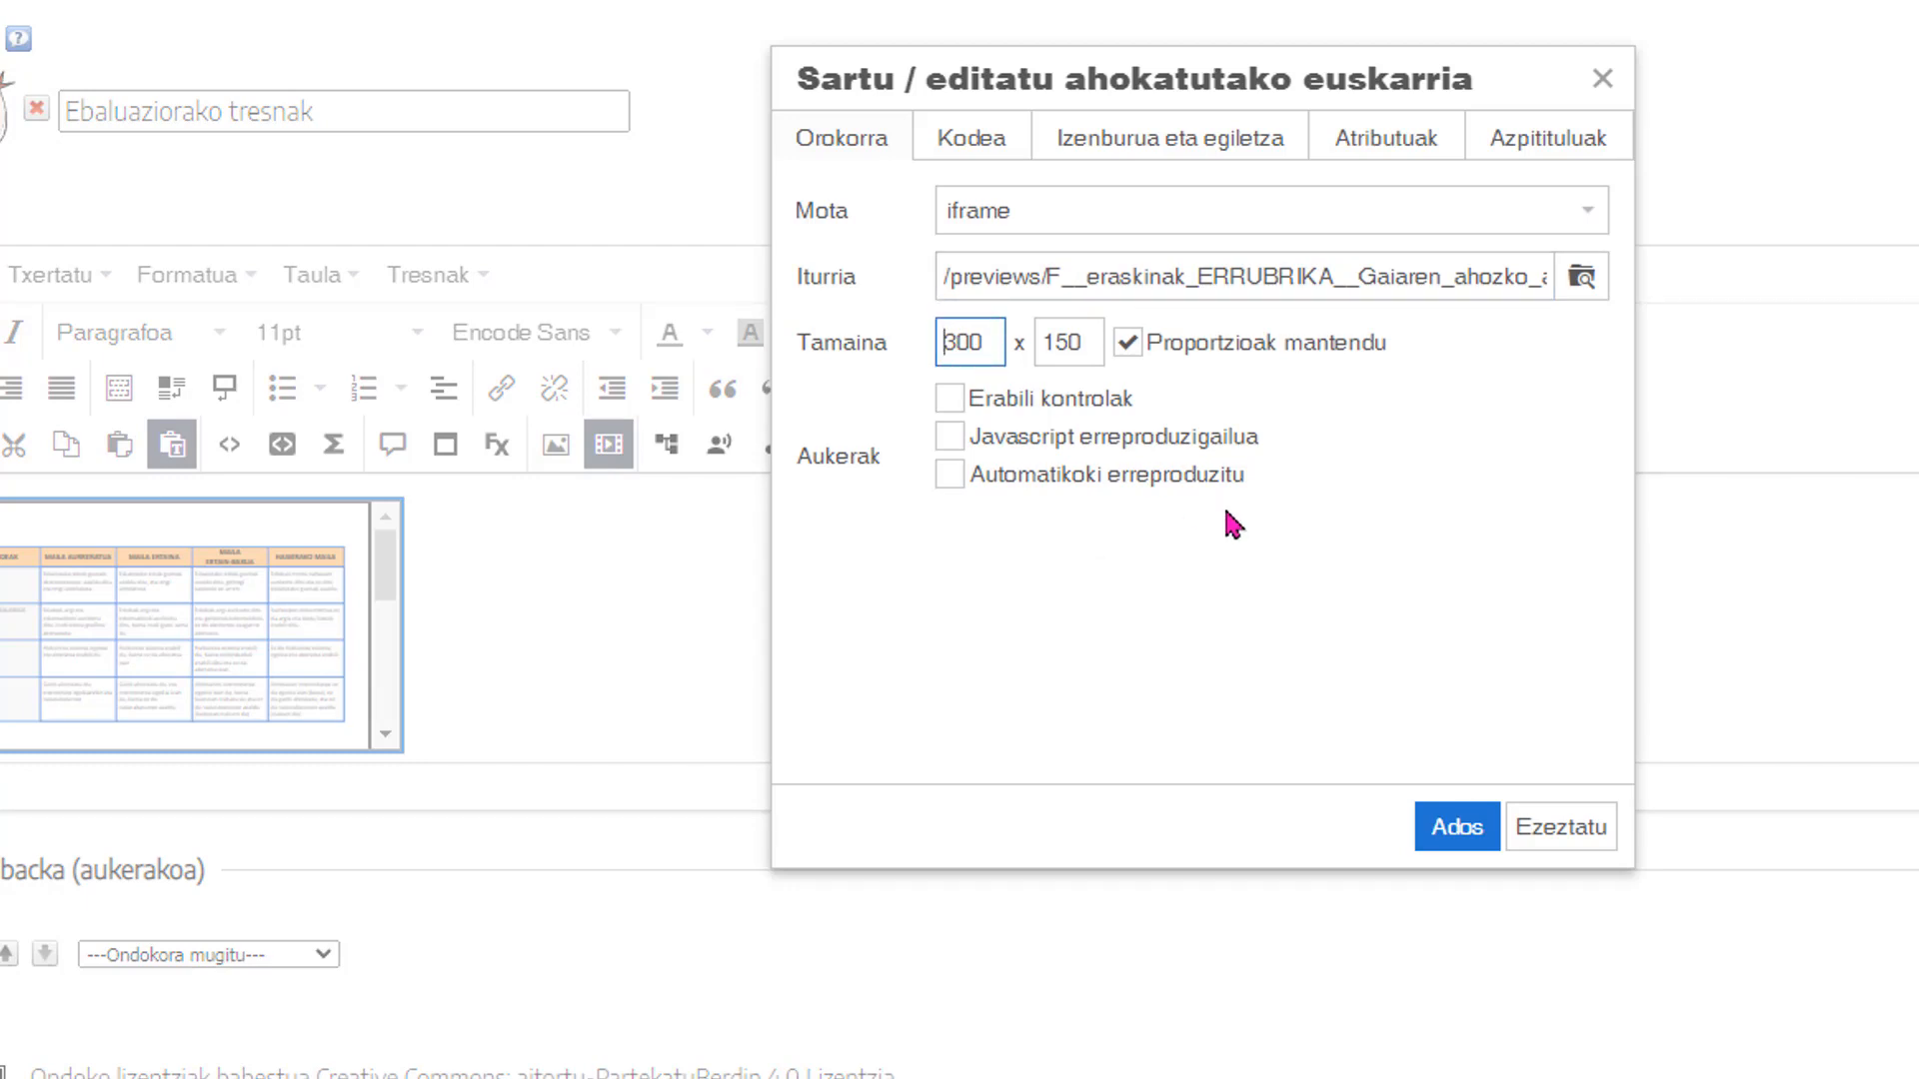
{"action": "type", "text": "12"}
{"action": "left_click", "coordinate": [1172, 564]}
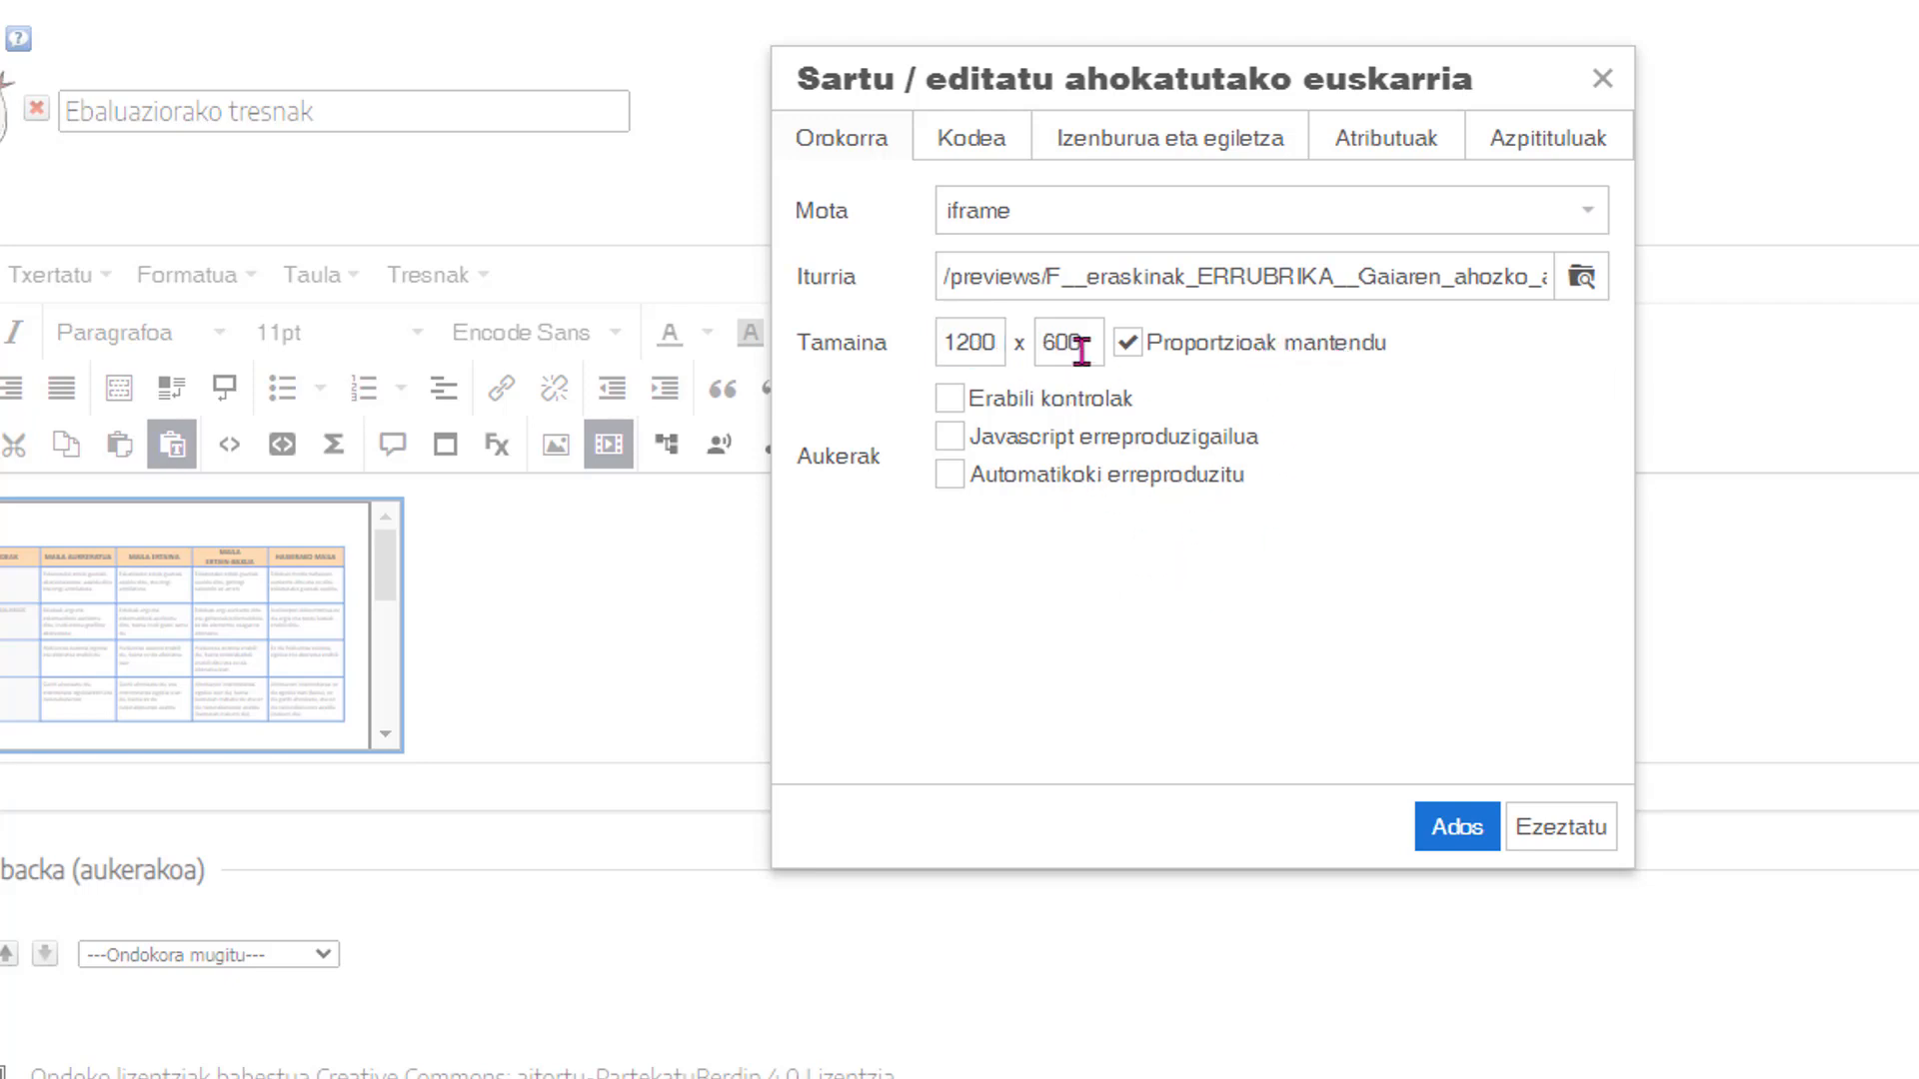
{"action": "left_click", "coordinate": [1461, 838]}
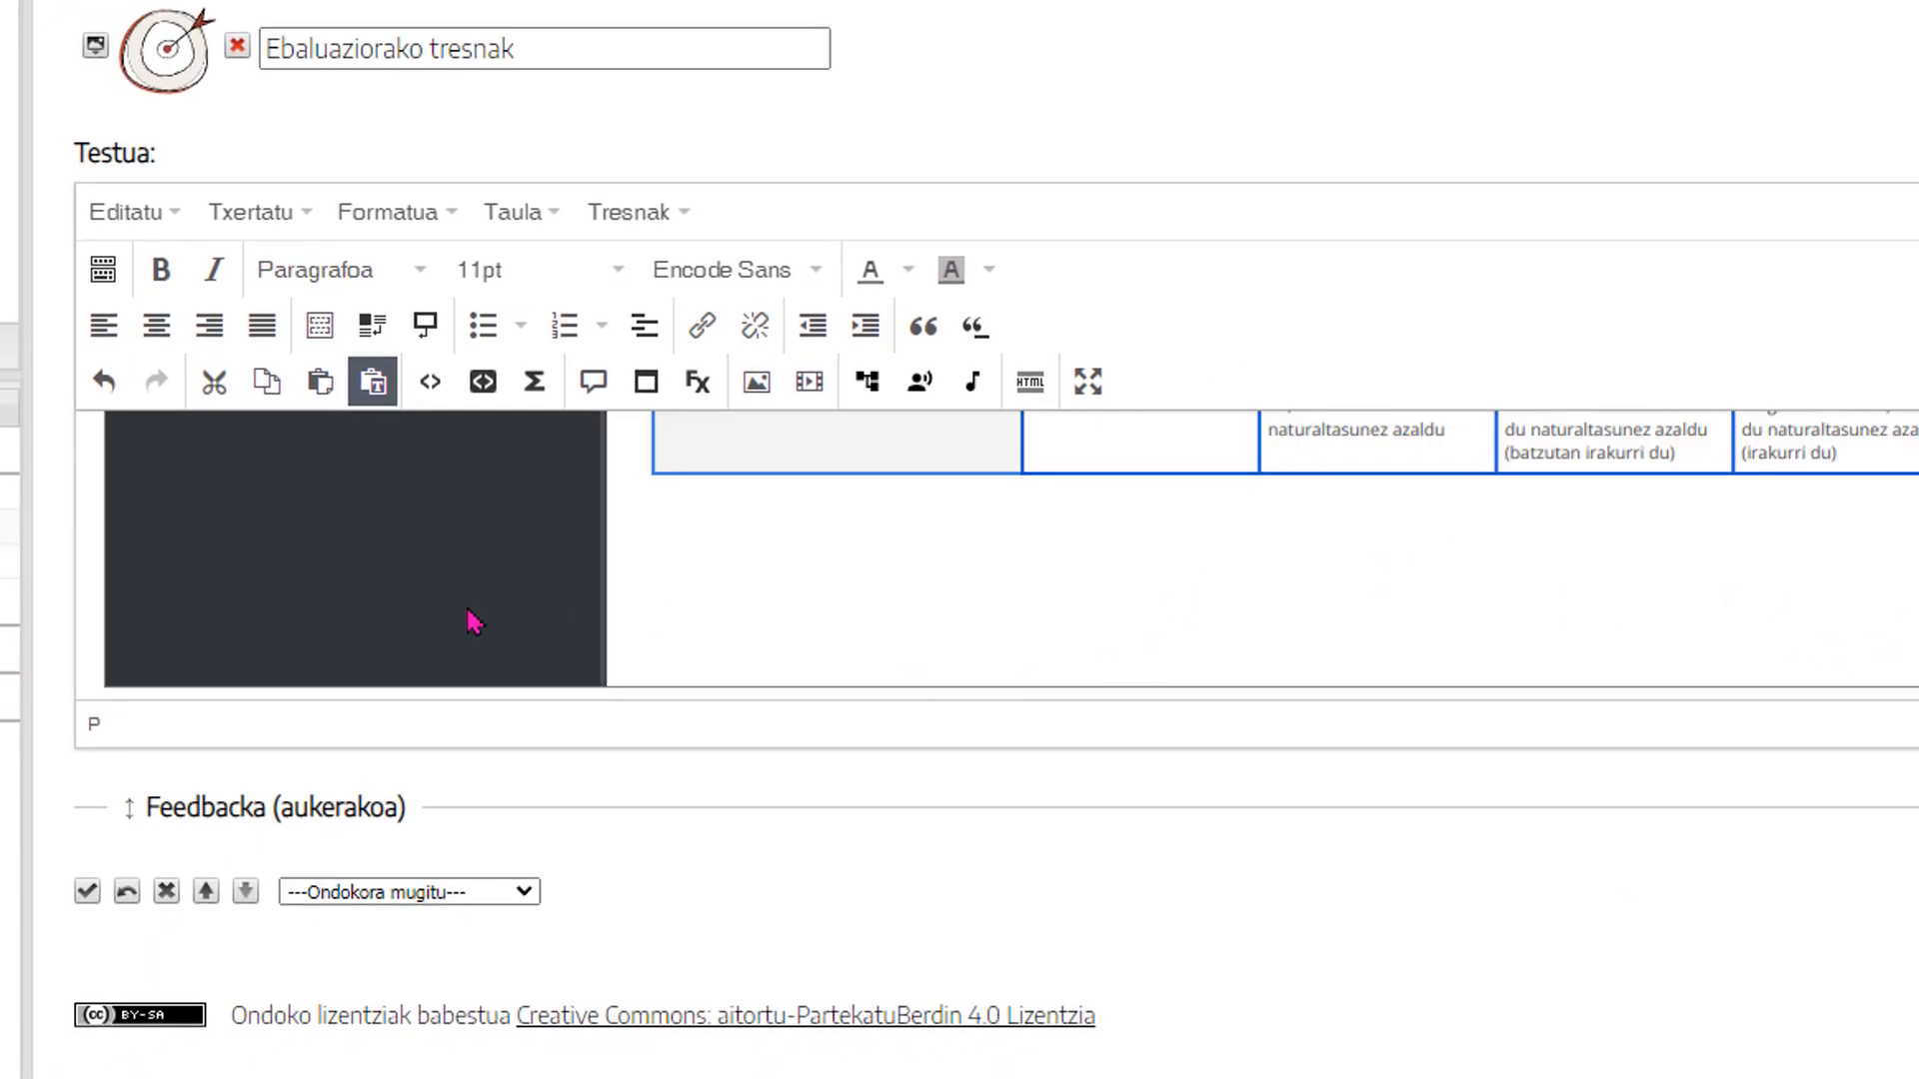
{"action": "left_click", "coordinate": [87, 891]}
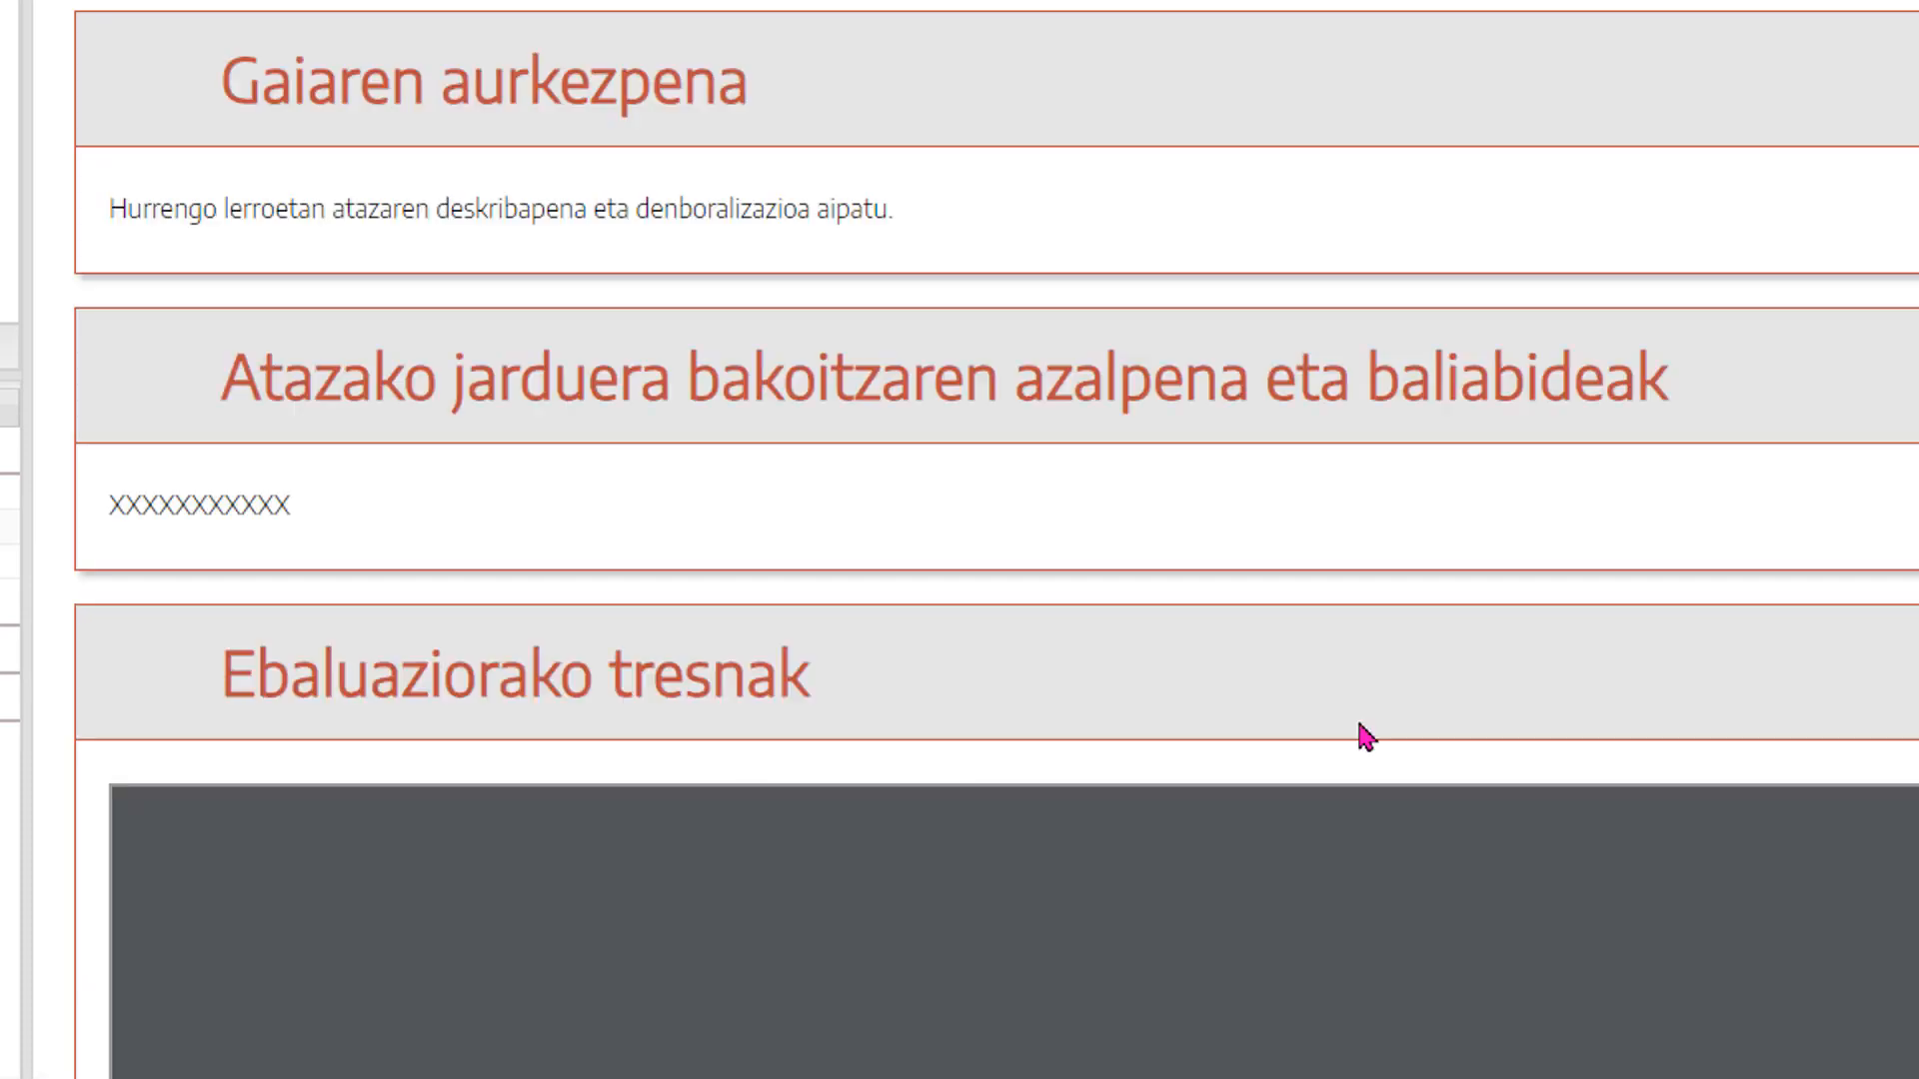
- Review the embedded rubric on the page, toggle its thumbnail sidebar, and accept the reminder to save the project
{"action": "scroll", "coordinate": [996, 540], "scroll_direction": "down", "scroll_amount": 3}
{"action": "scroll", "coordinate": [388, 320], "scroll_direction": "down", "scroll_amount": 2}
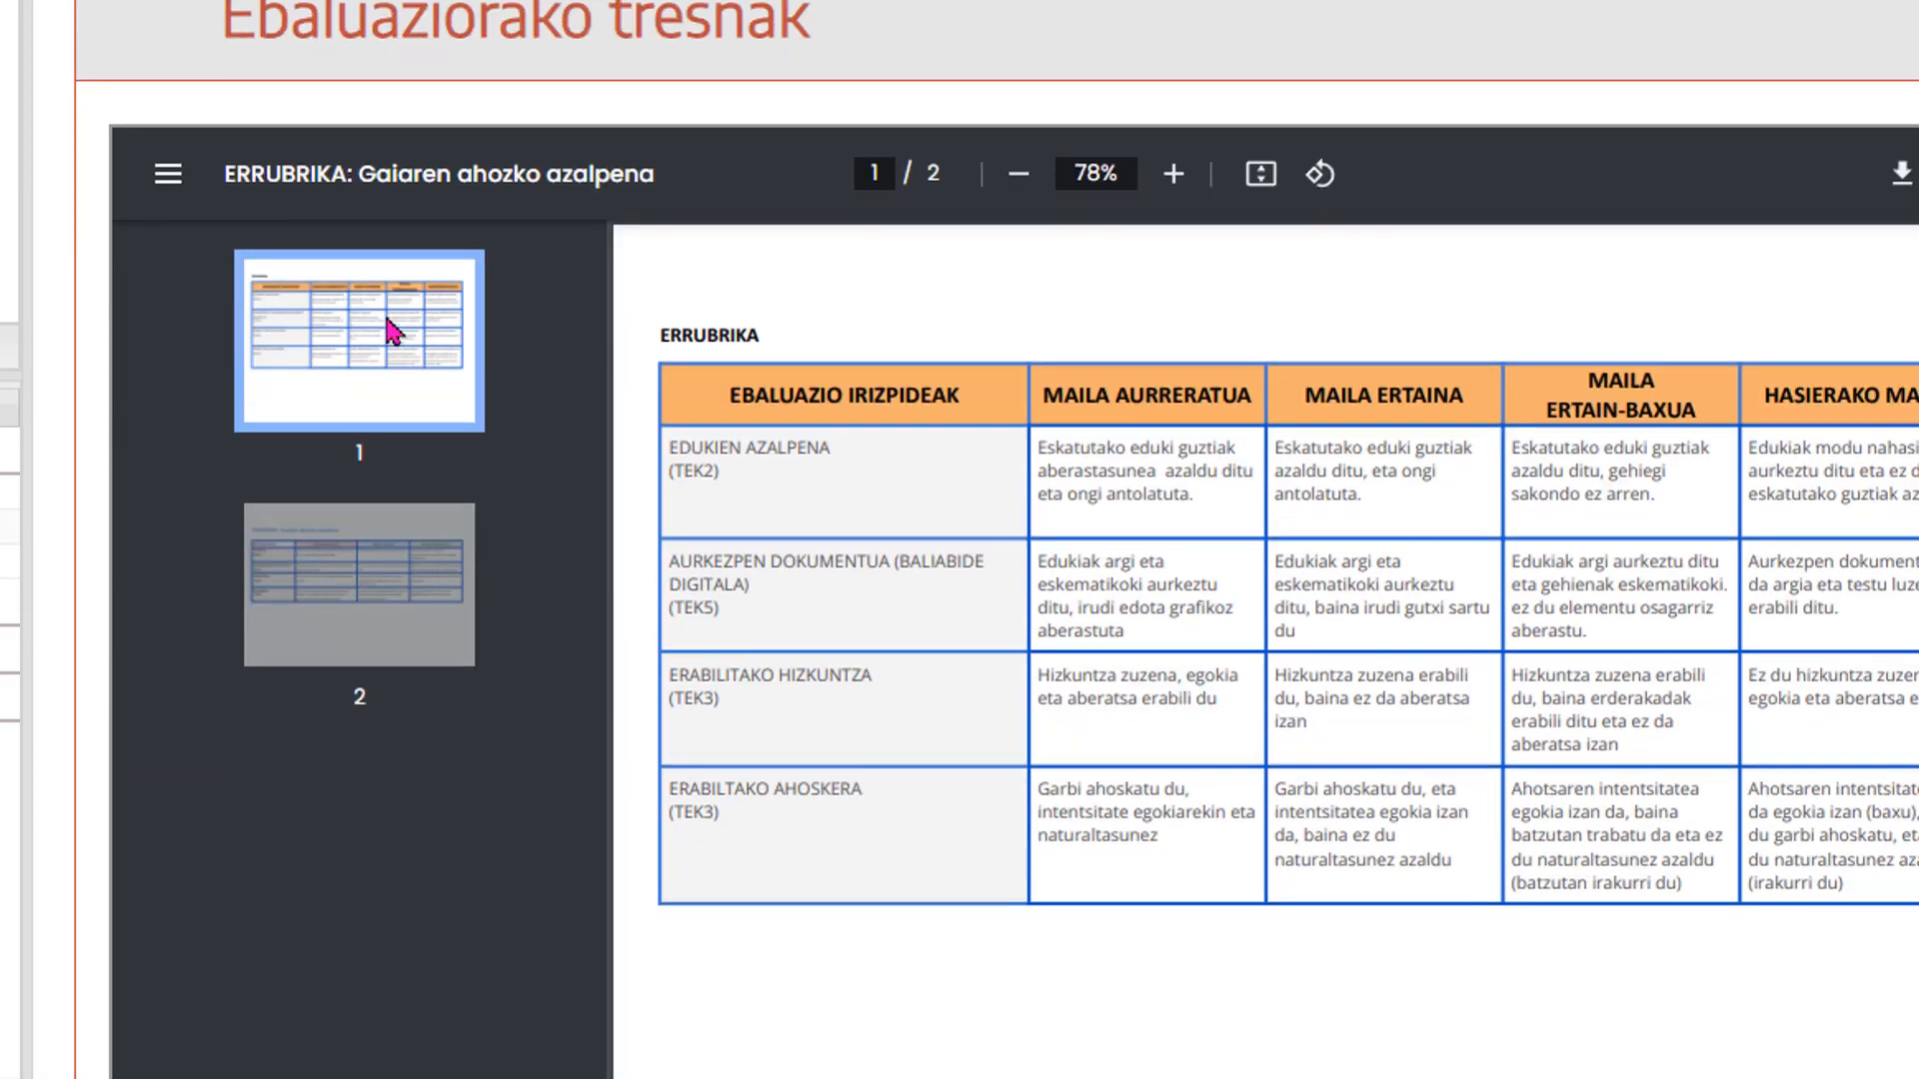
{"action": "left_click", "coordinate": [165, 175]}
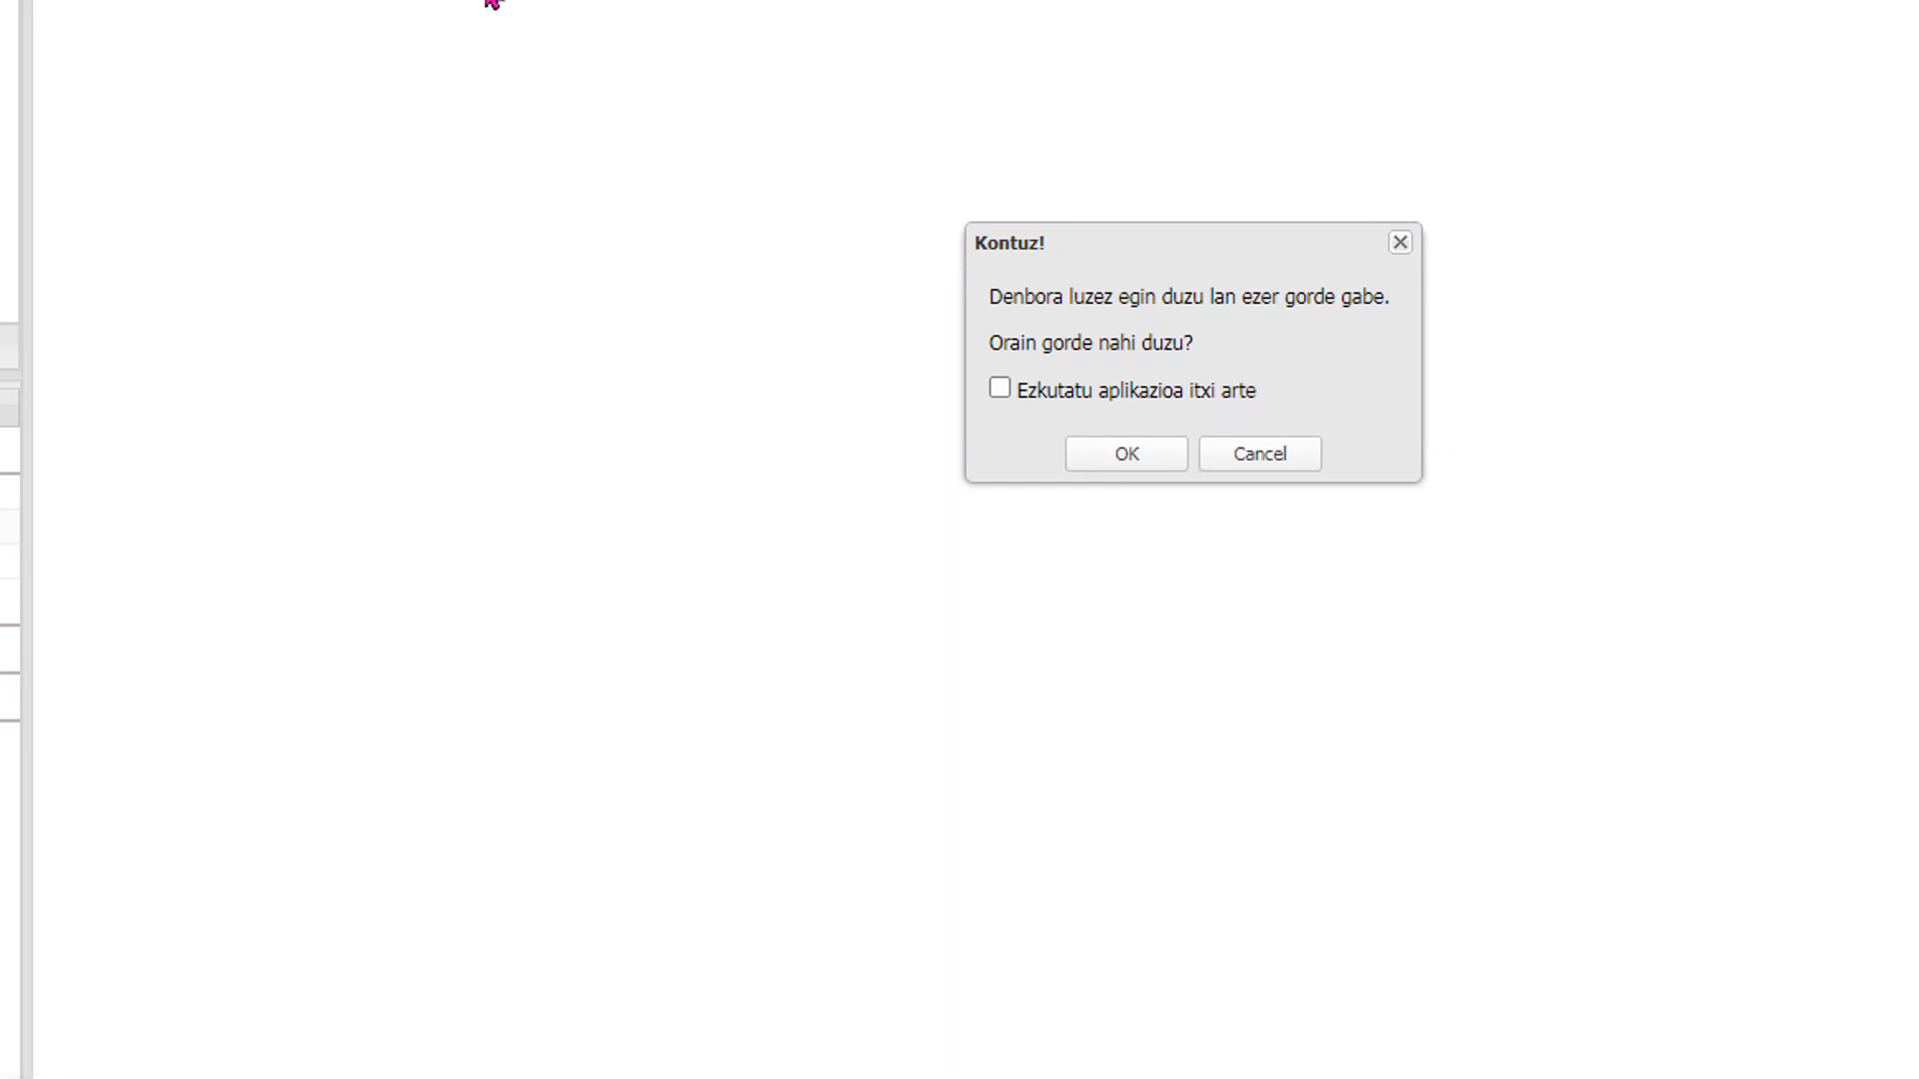
{"action": "left_click", "coordinate": [1123, 462]}
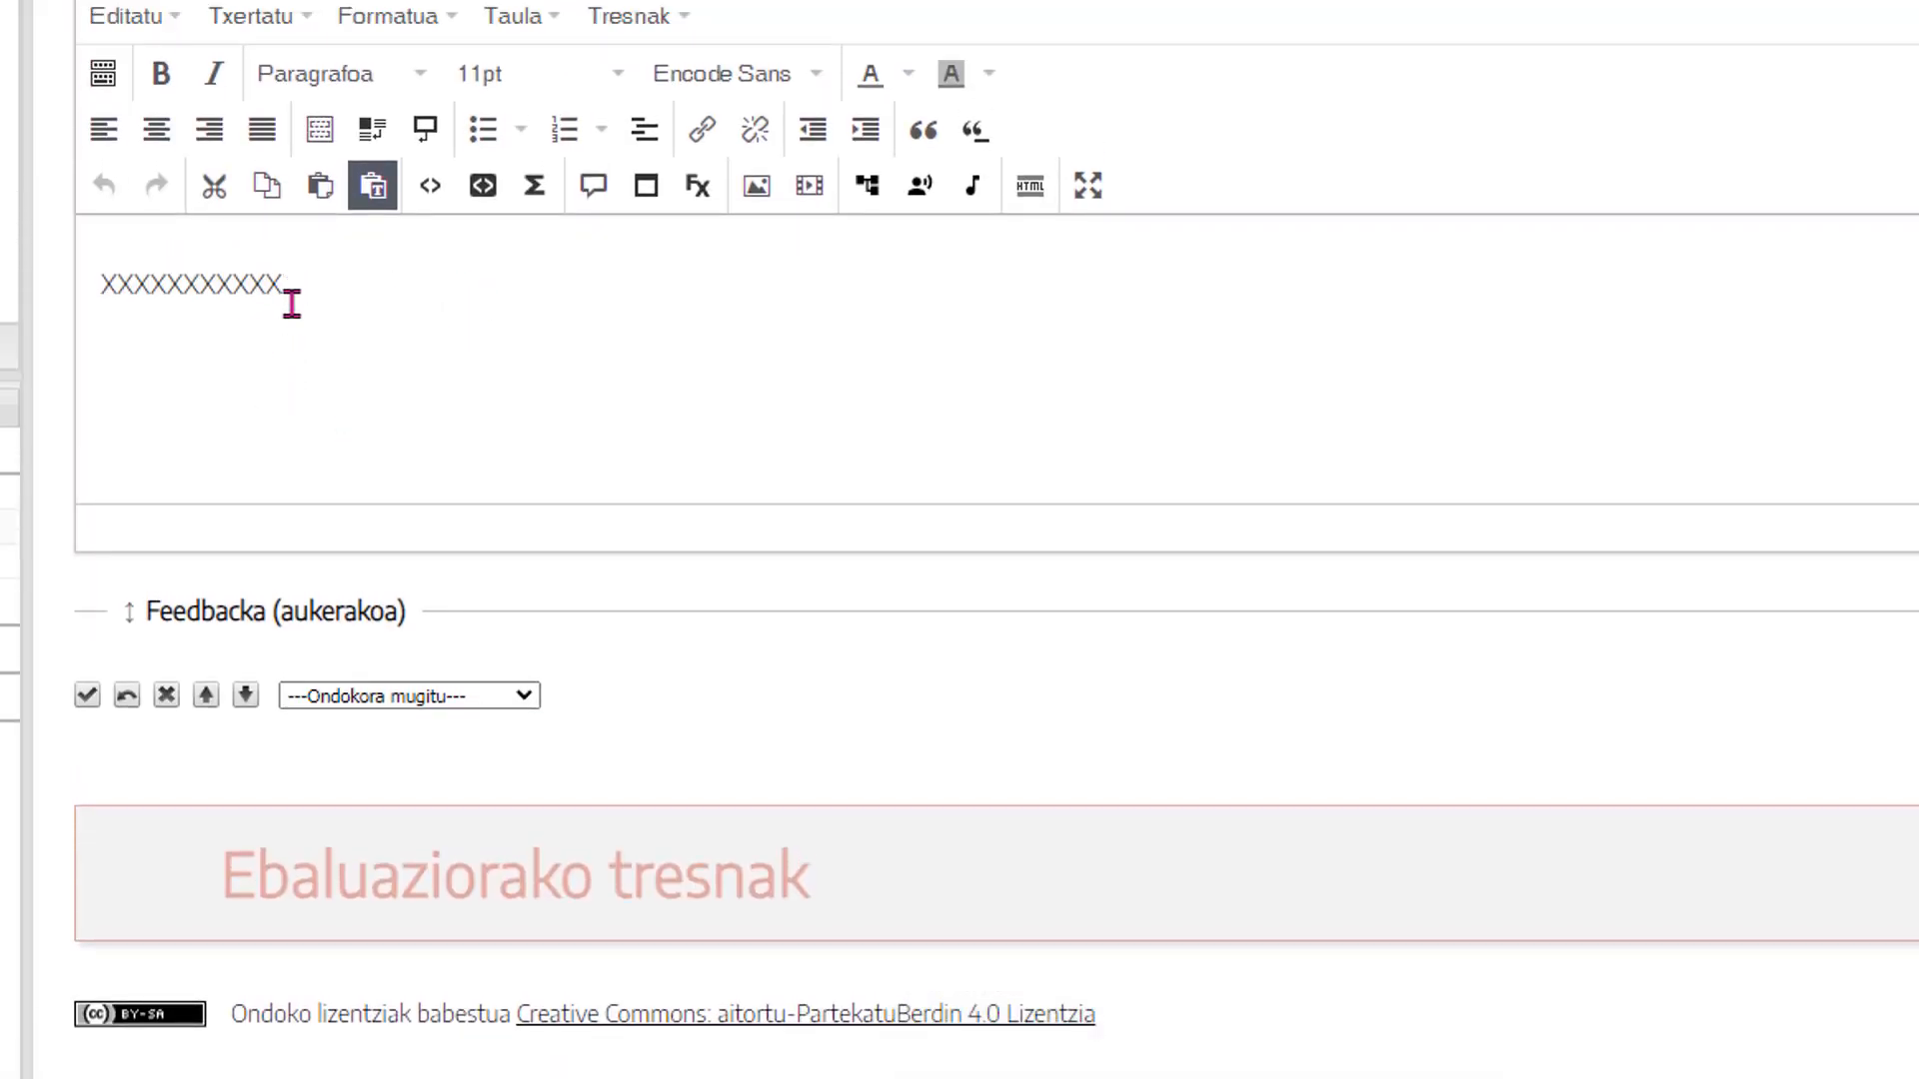
- Clear the placeholder in the "Atazako jarduera bakoitzaren azalpena eta baliabideak" block and copy the embed code of YouTube's "Teknologiaren historia Euskal Herrian 1. zatia" video
{"action": "left_click_drag", "start_coordinate": [291, 303], "coordinate": [48, 316]}
{"action": "key", "text": "Delete"}
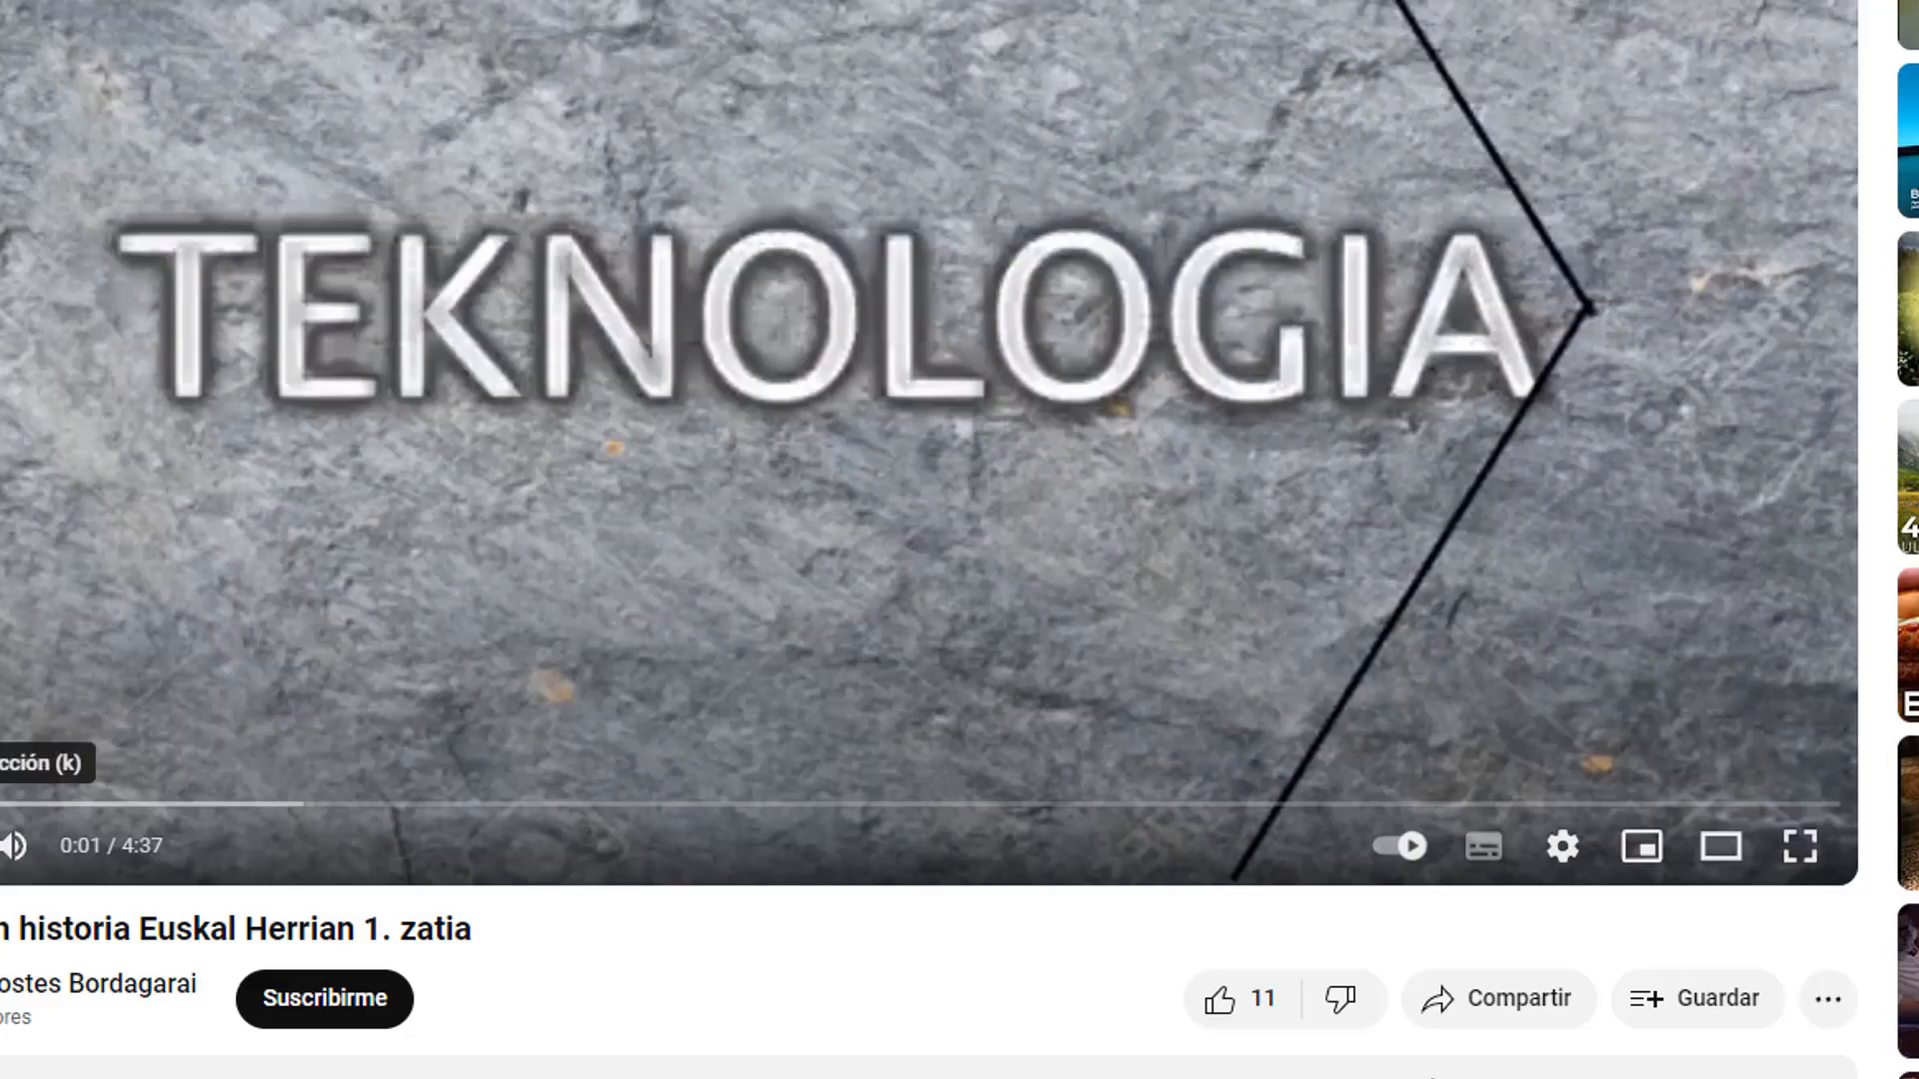
{"action": "left_click", "coordinate": [1499, 1009]}
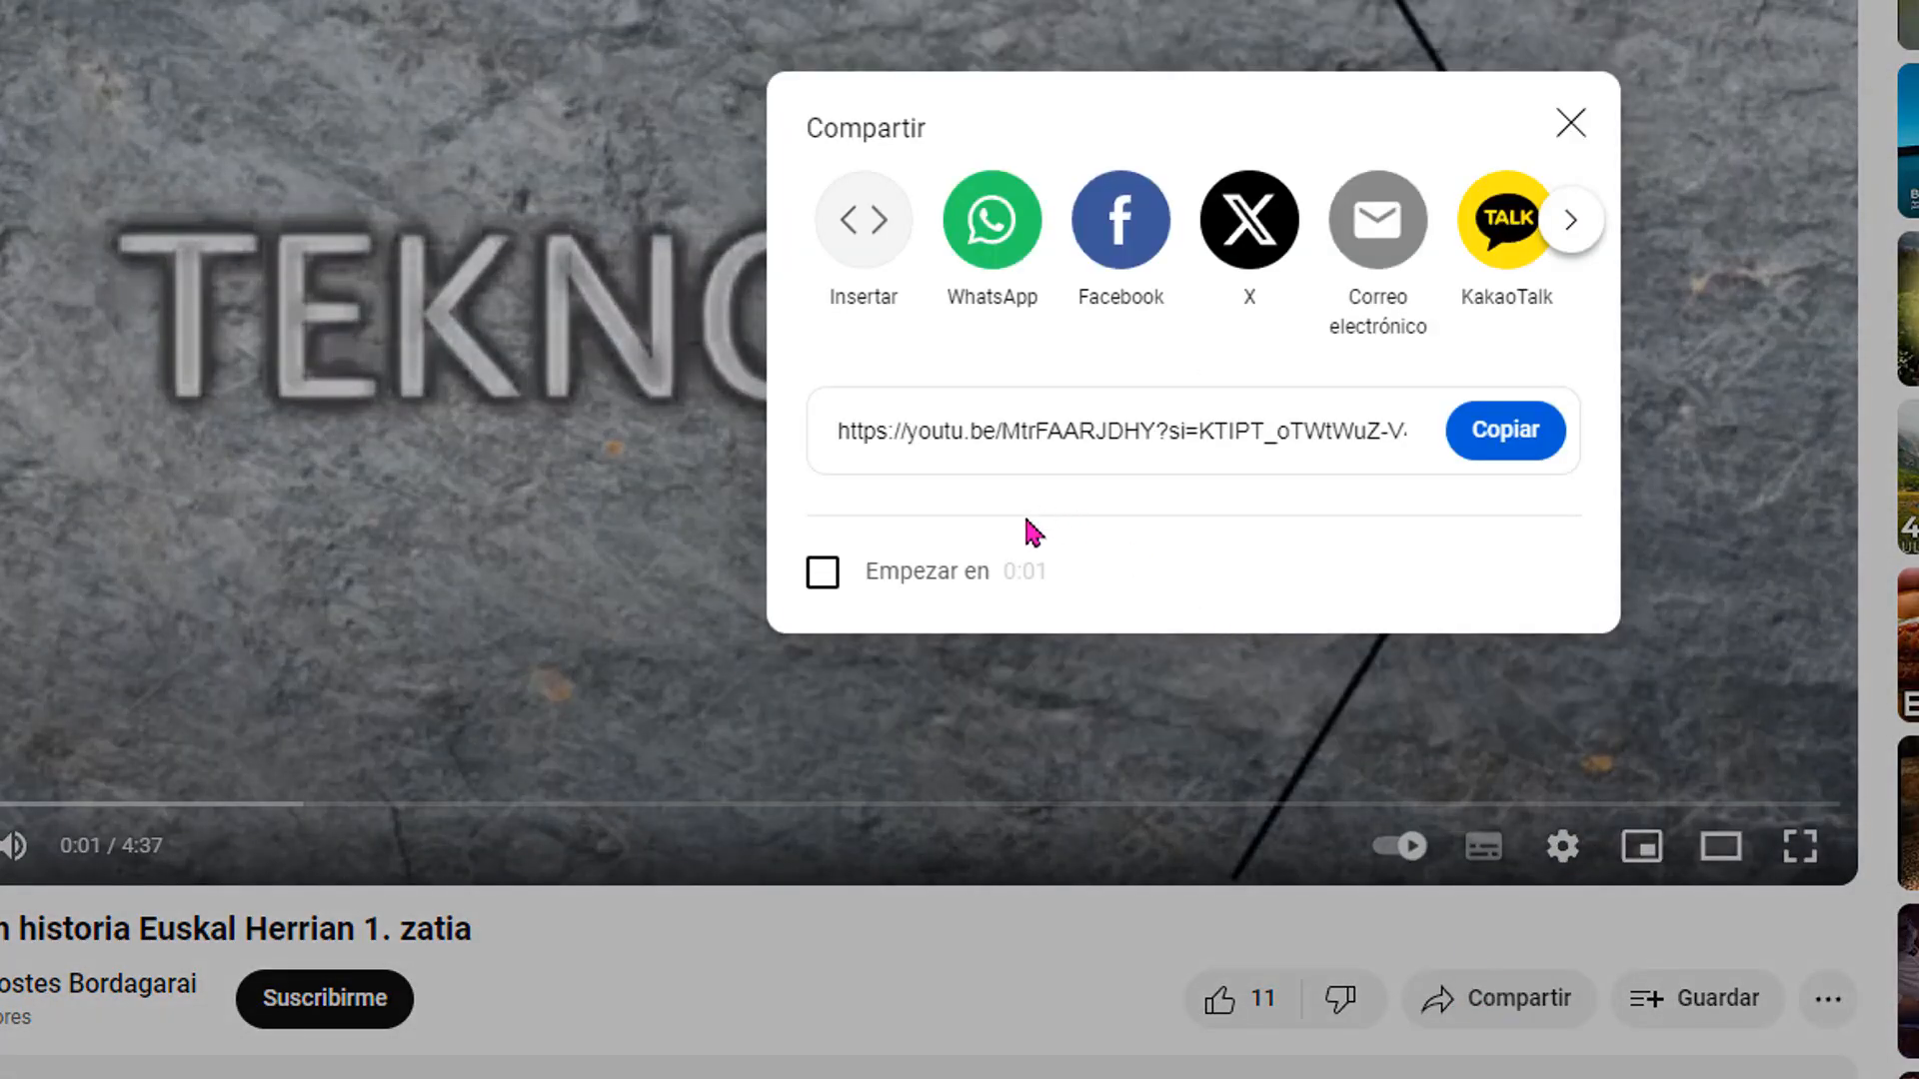
{"action": "left_click", "coordinate": [859, 243]}
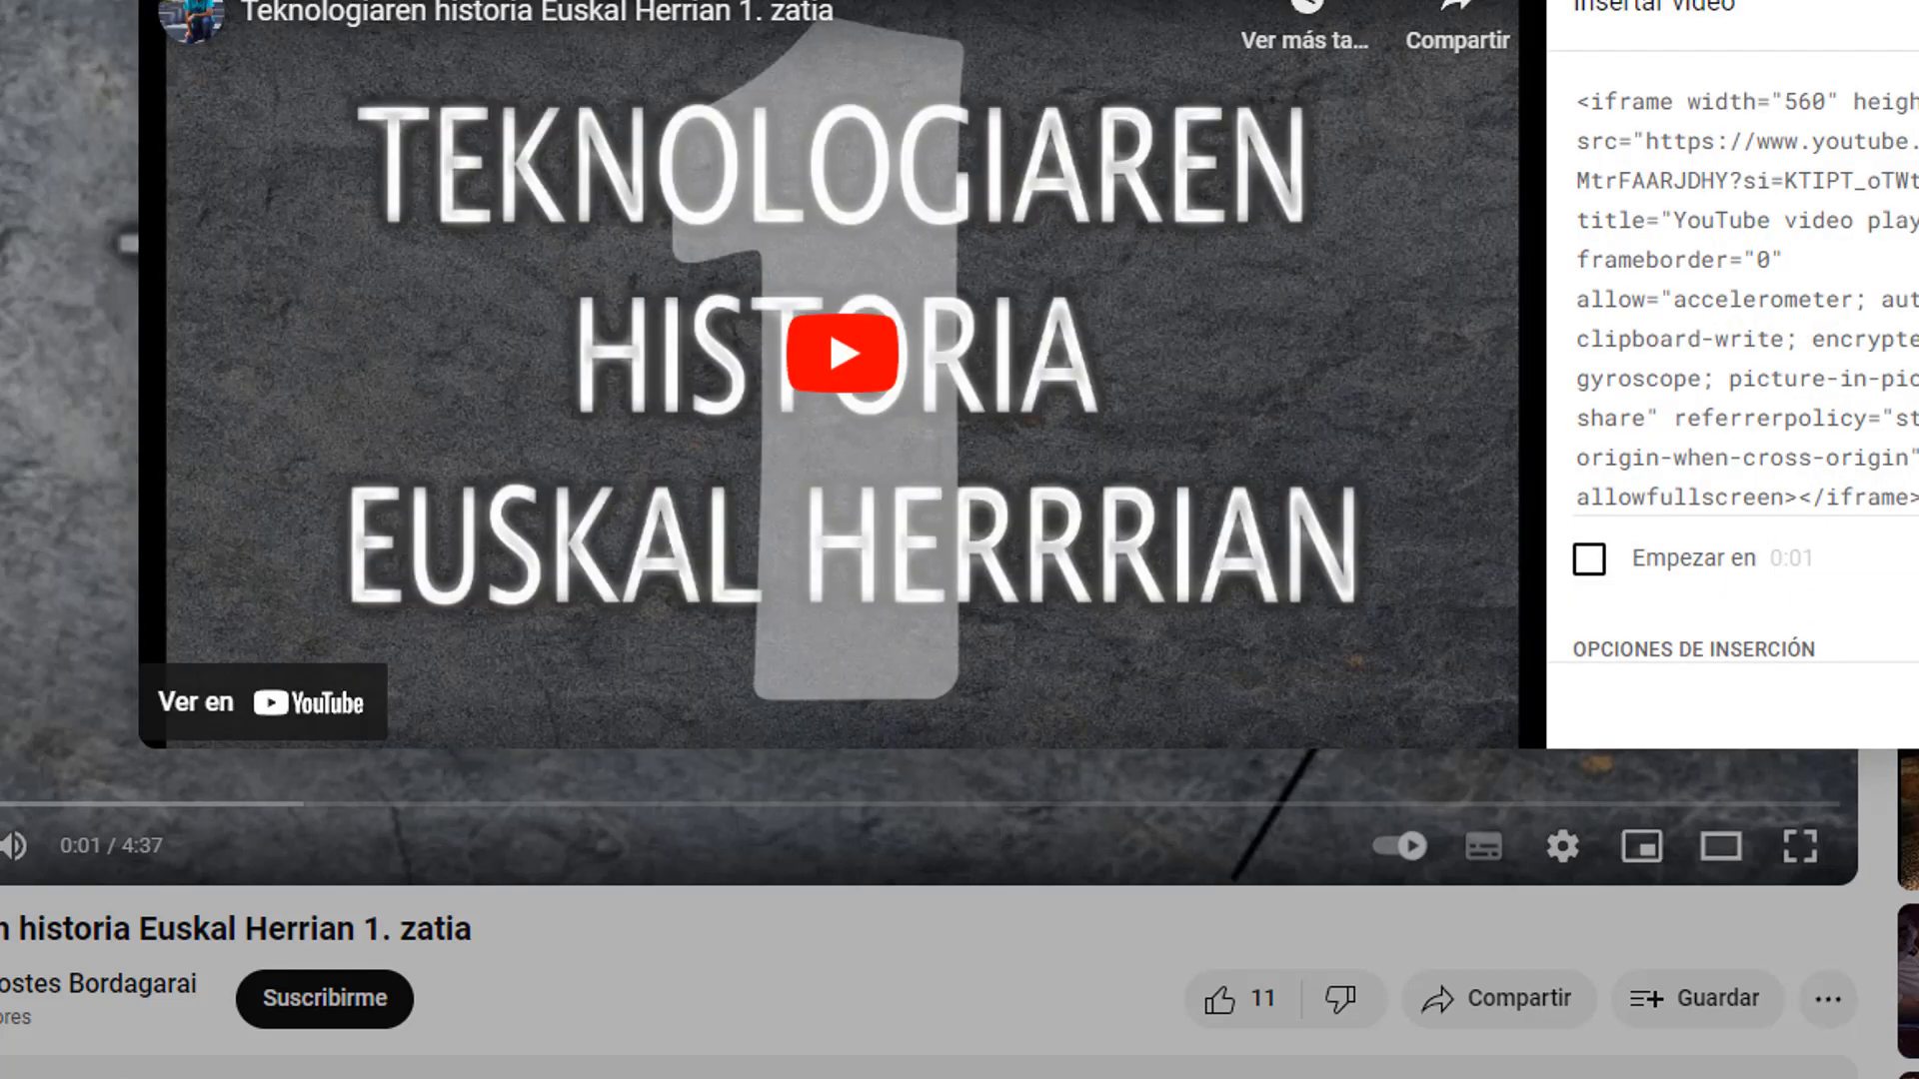
{"action": "left_click", "coordinate": [1849, 300]}
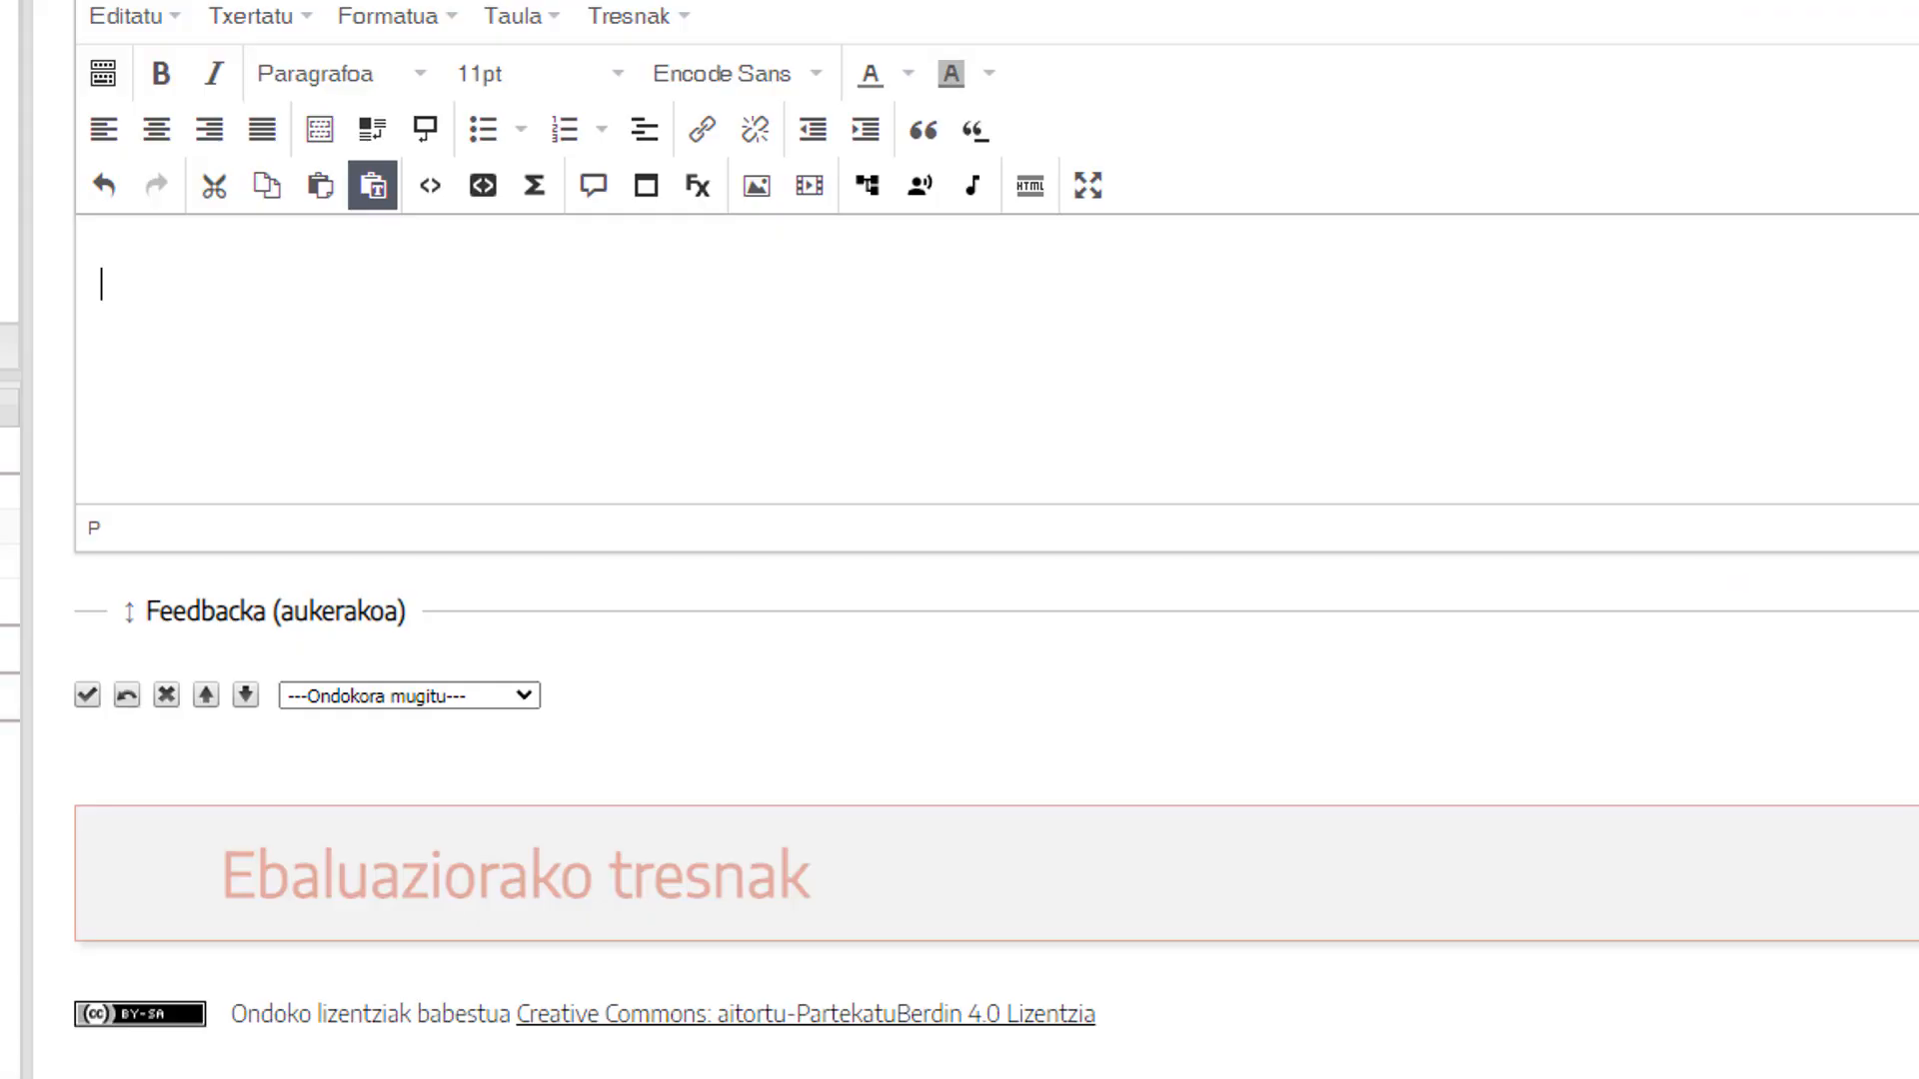
- Insert the video's iframe embed code as HTML into the emptied block, save it and check the page
{"action": "left_click", "coordinate": [431, 188]}
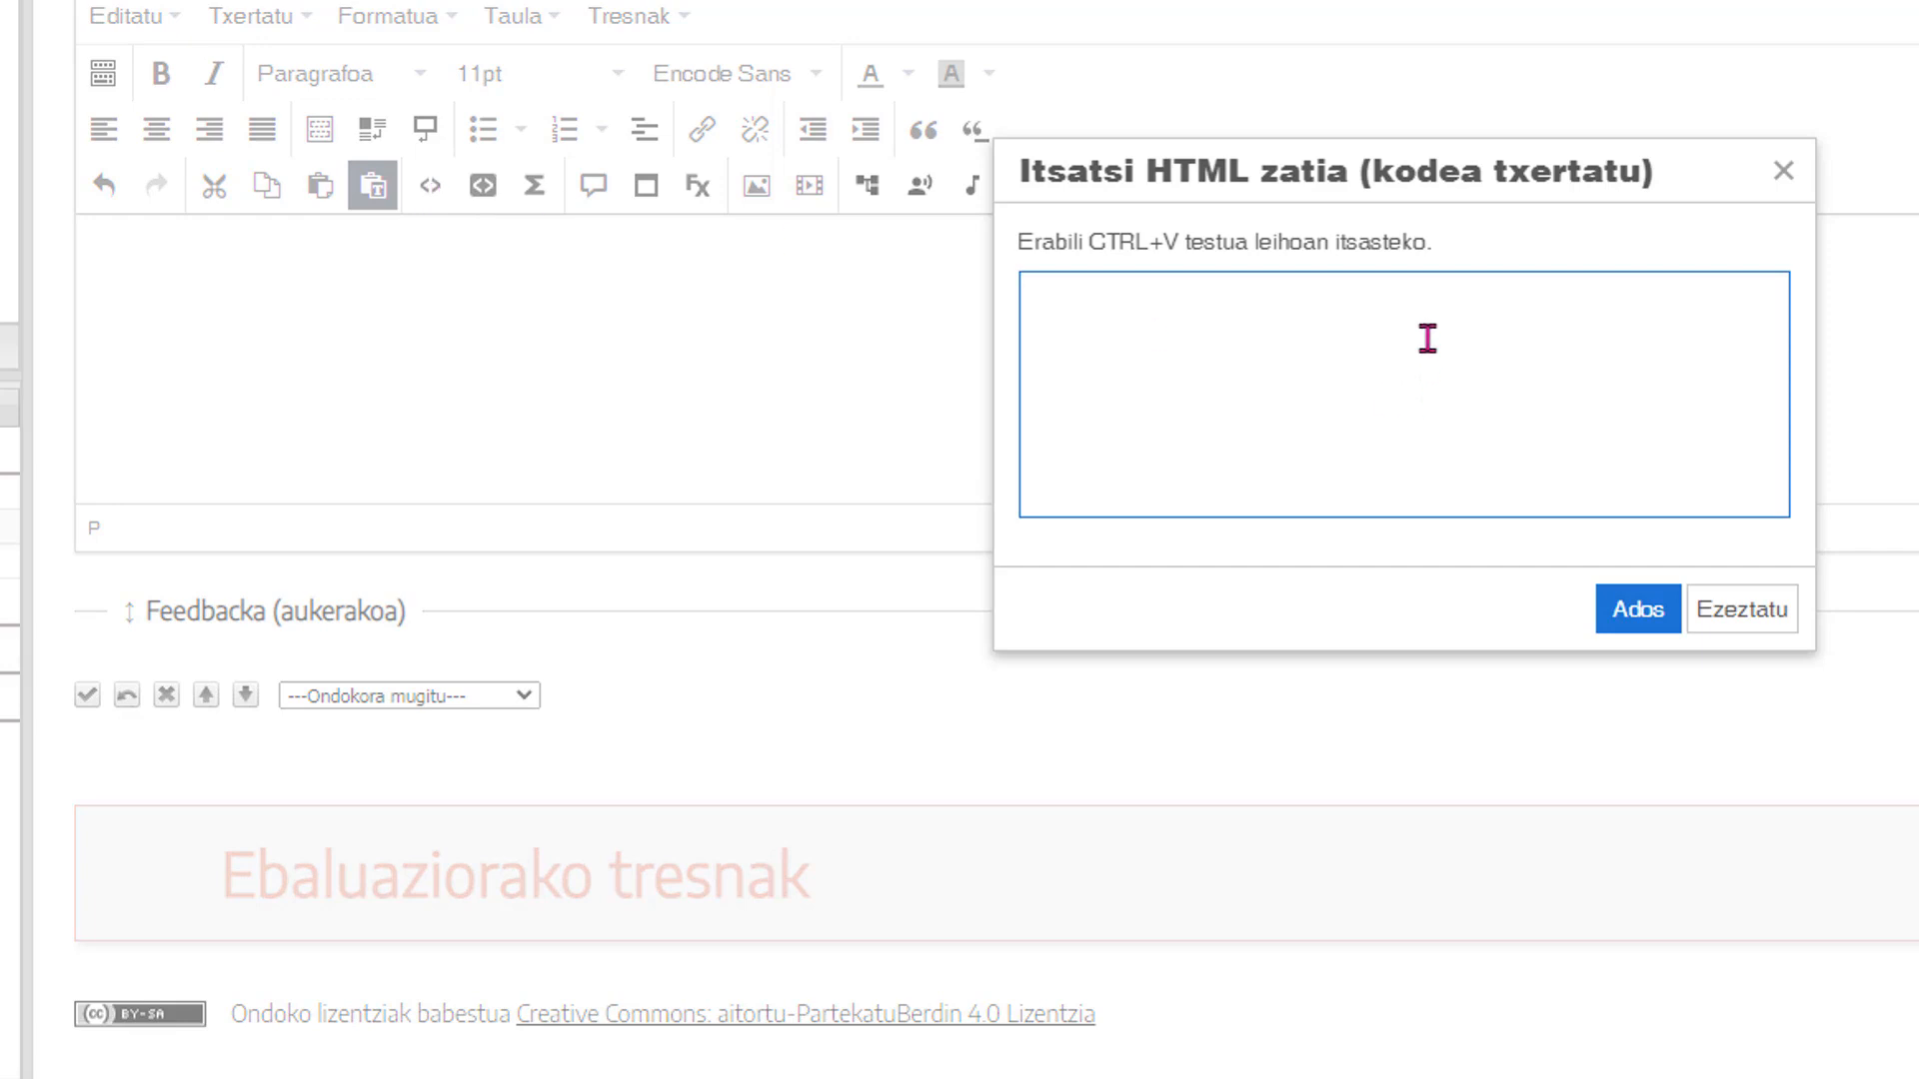
{"action": "key", "text": "ctrl+v"}
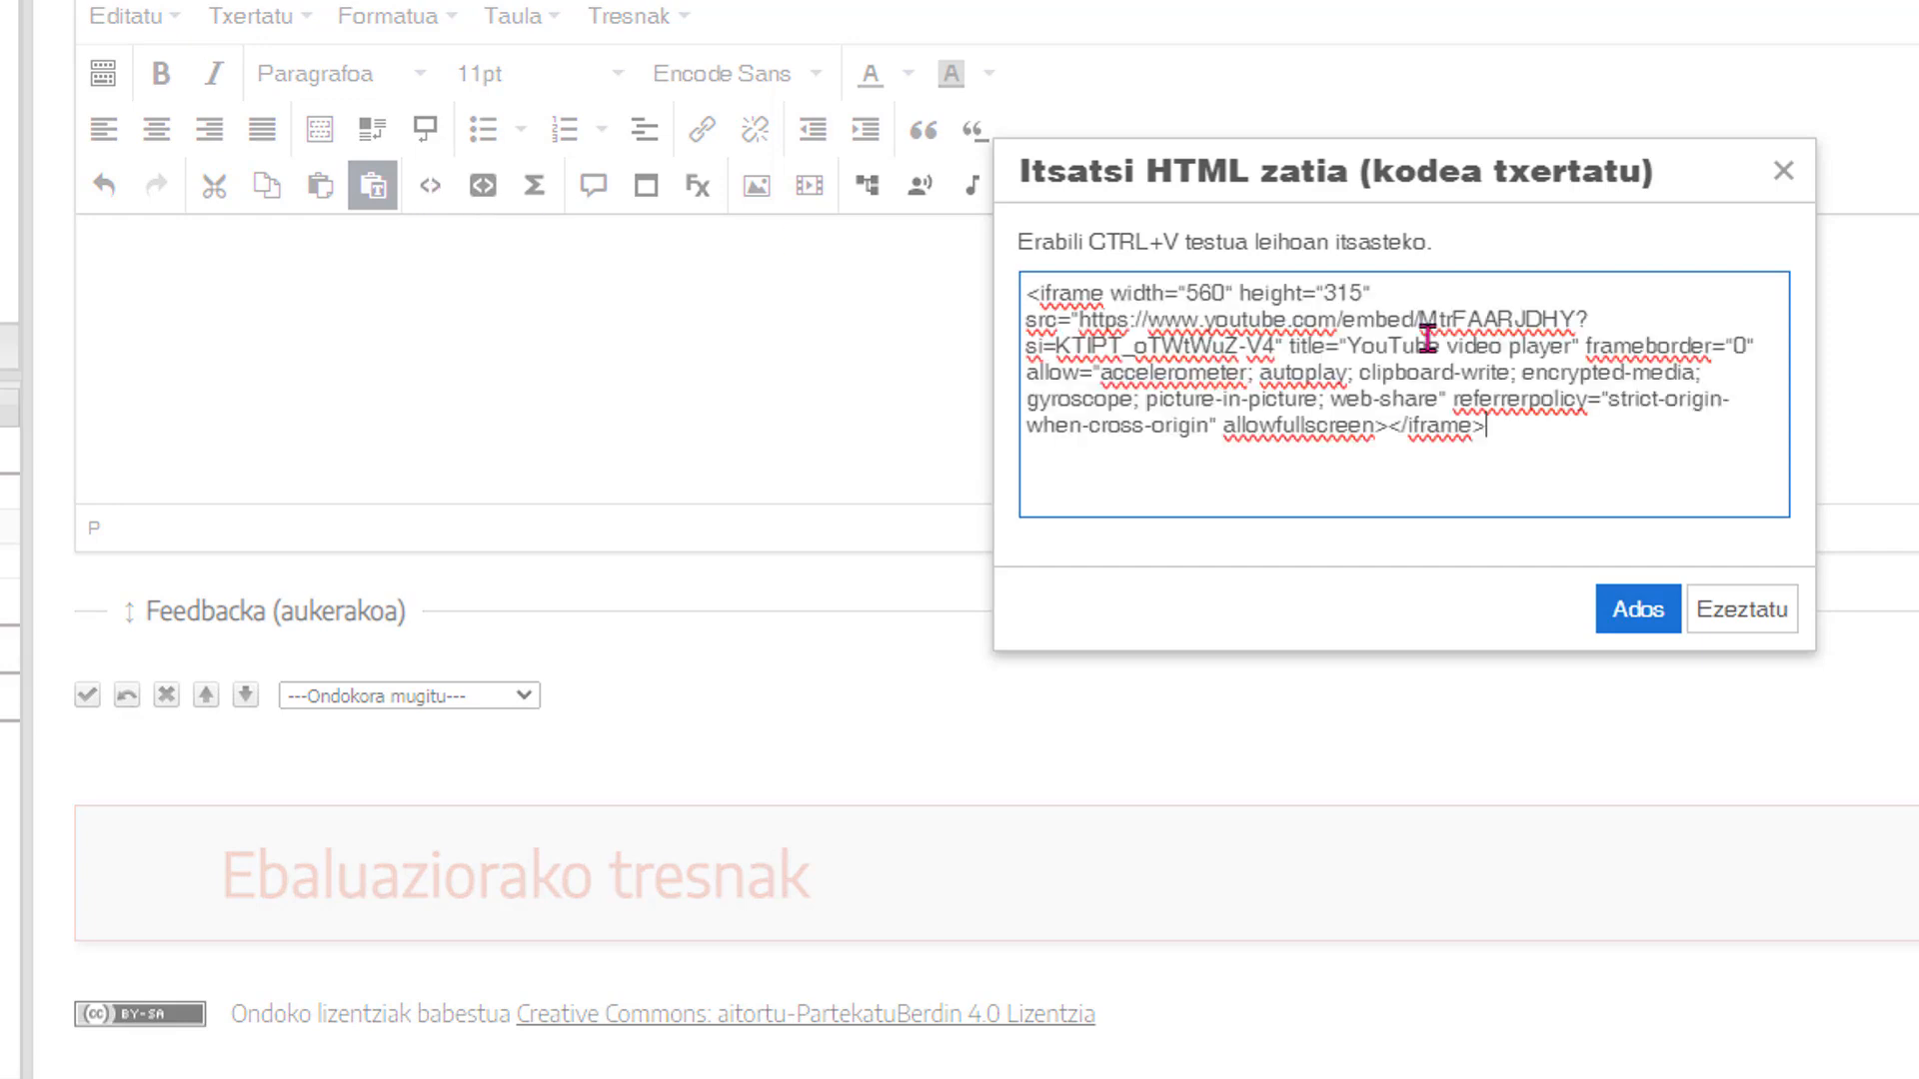
{"action": "left_click", "coordinate": [1639, 610]}
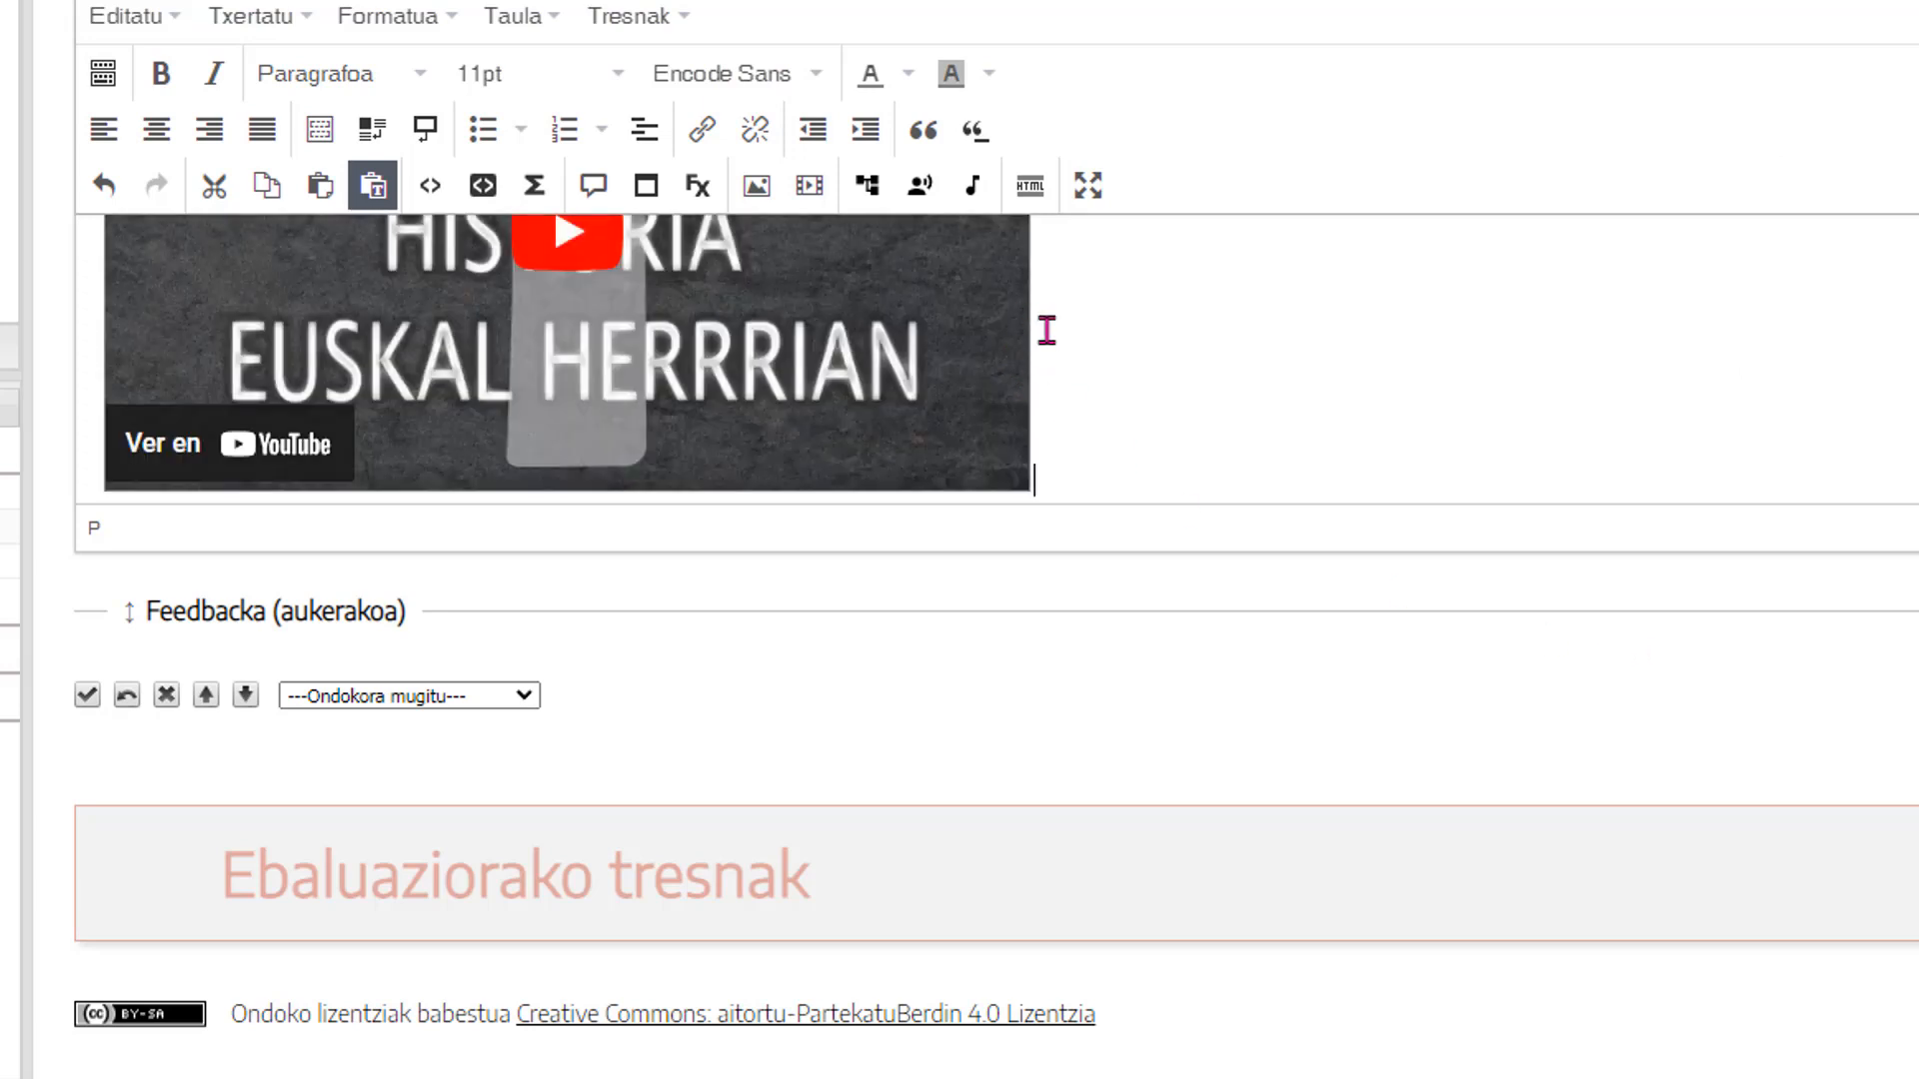
{"action": "left_click", "coordinate": [86, 699]}
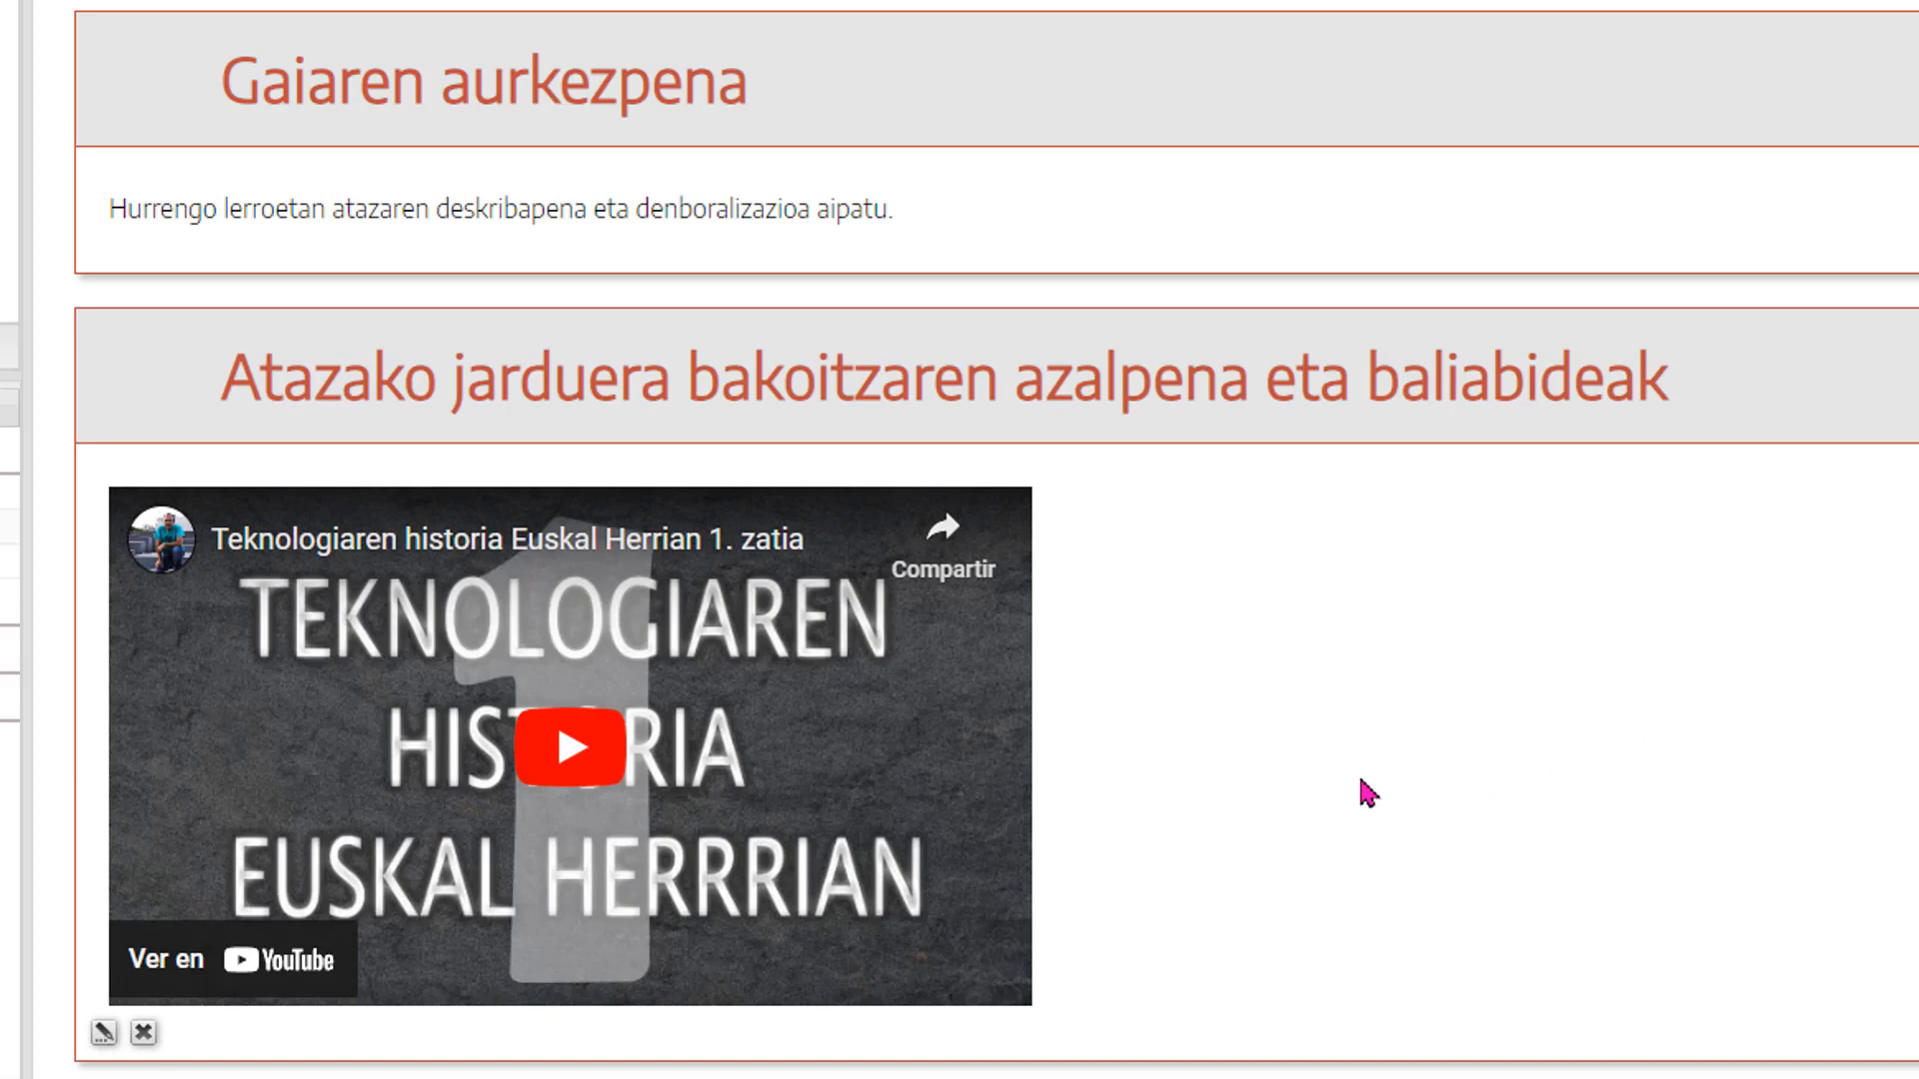
{"action": "scroll", "coordinate": [1372, 791], "scroll_direction": "down", "scroll_amount": 3}
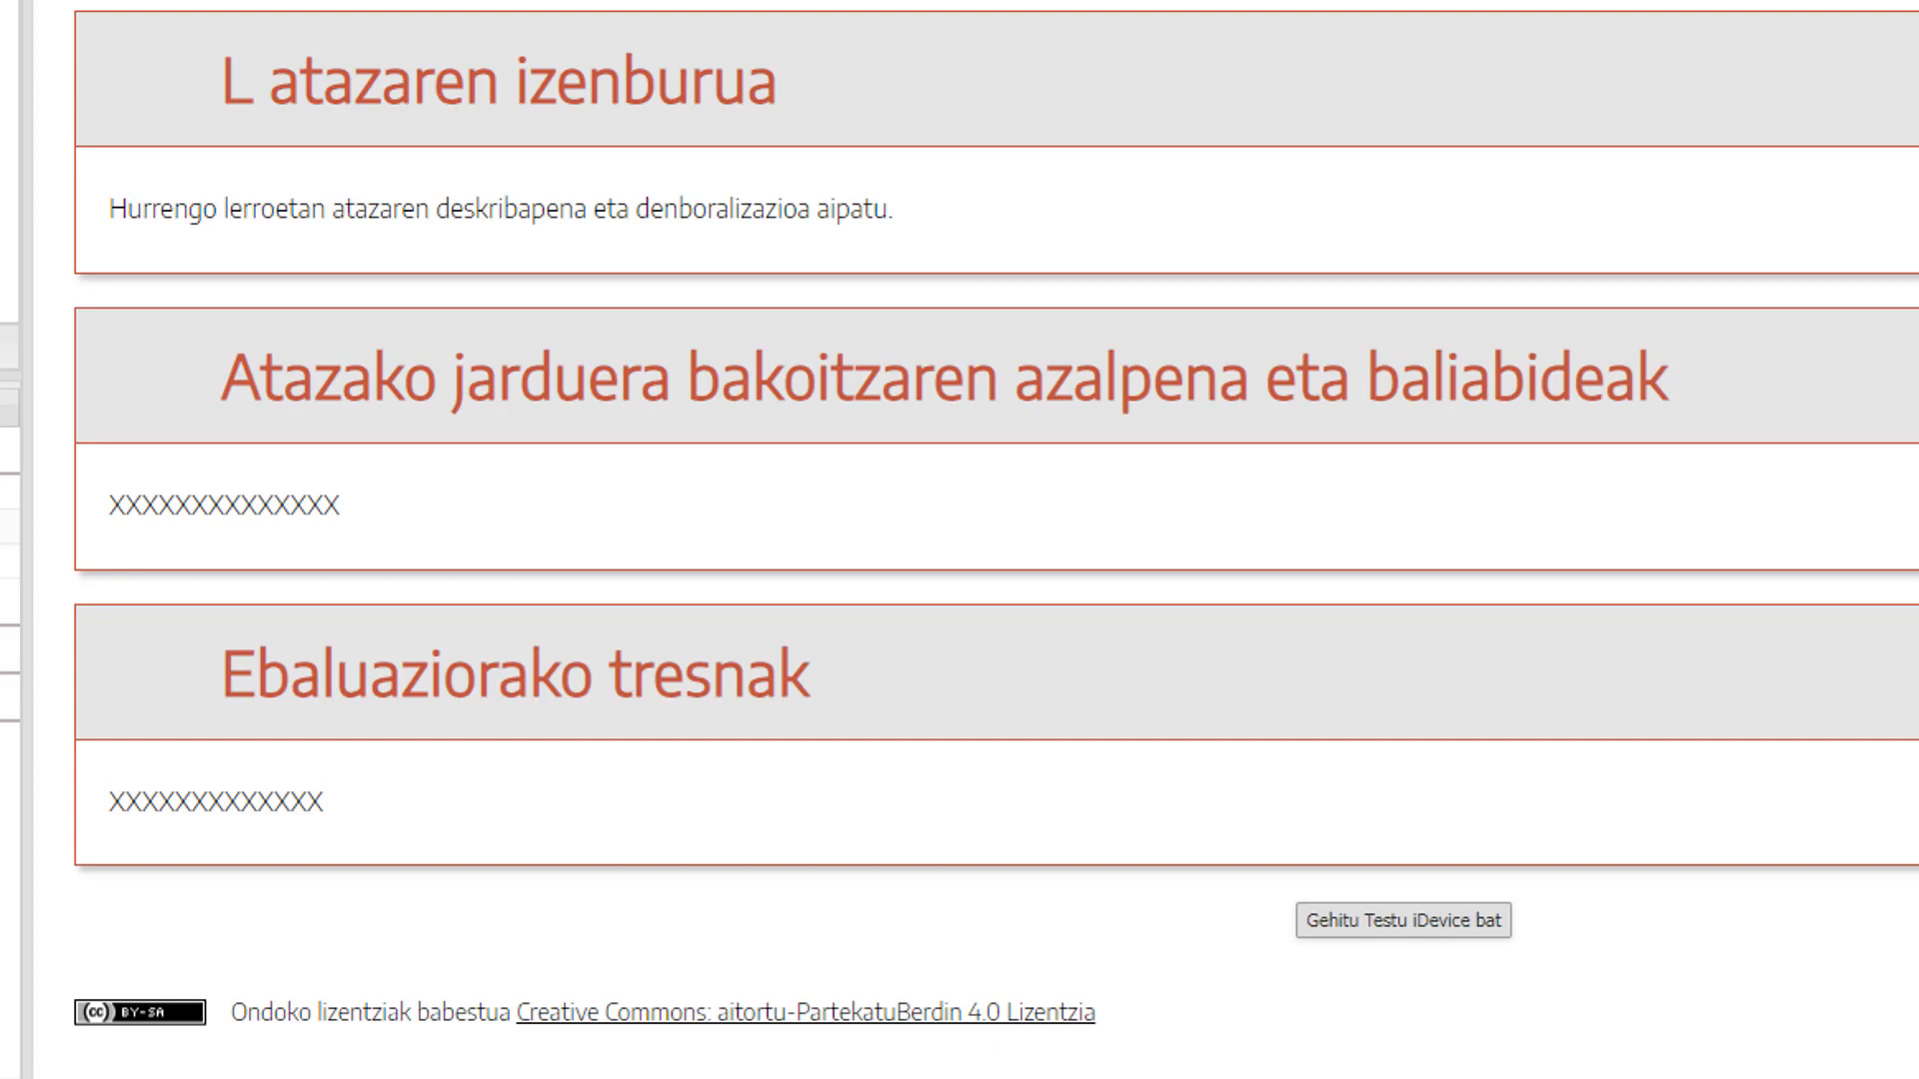
{"action": "mouse_move", "coordinate": [634, 506]}
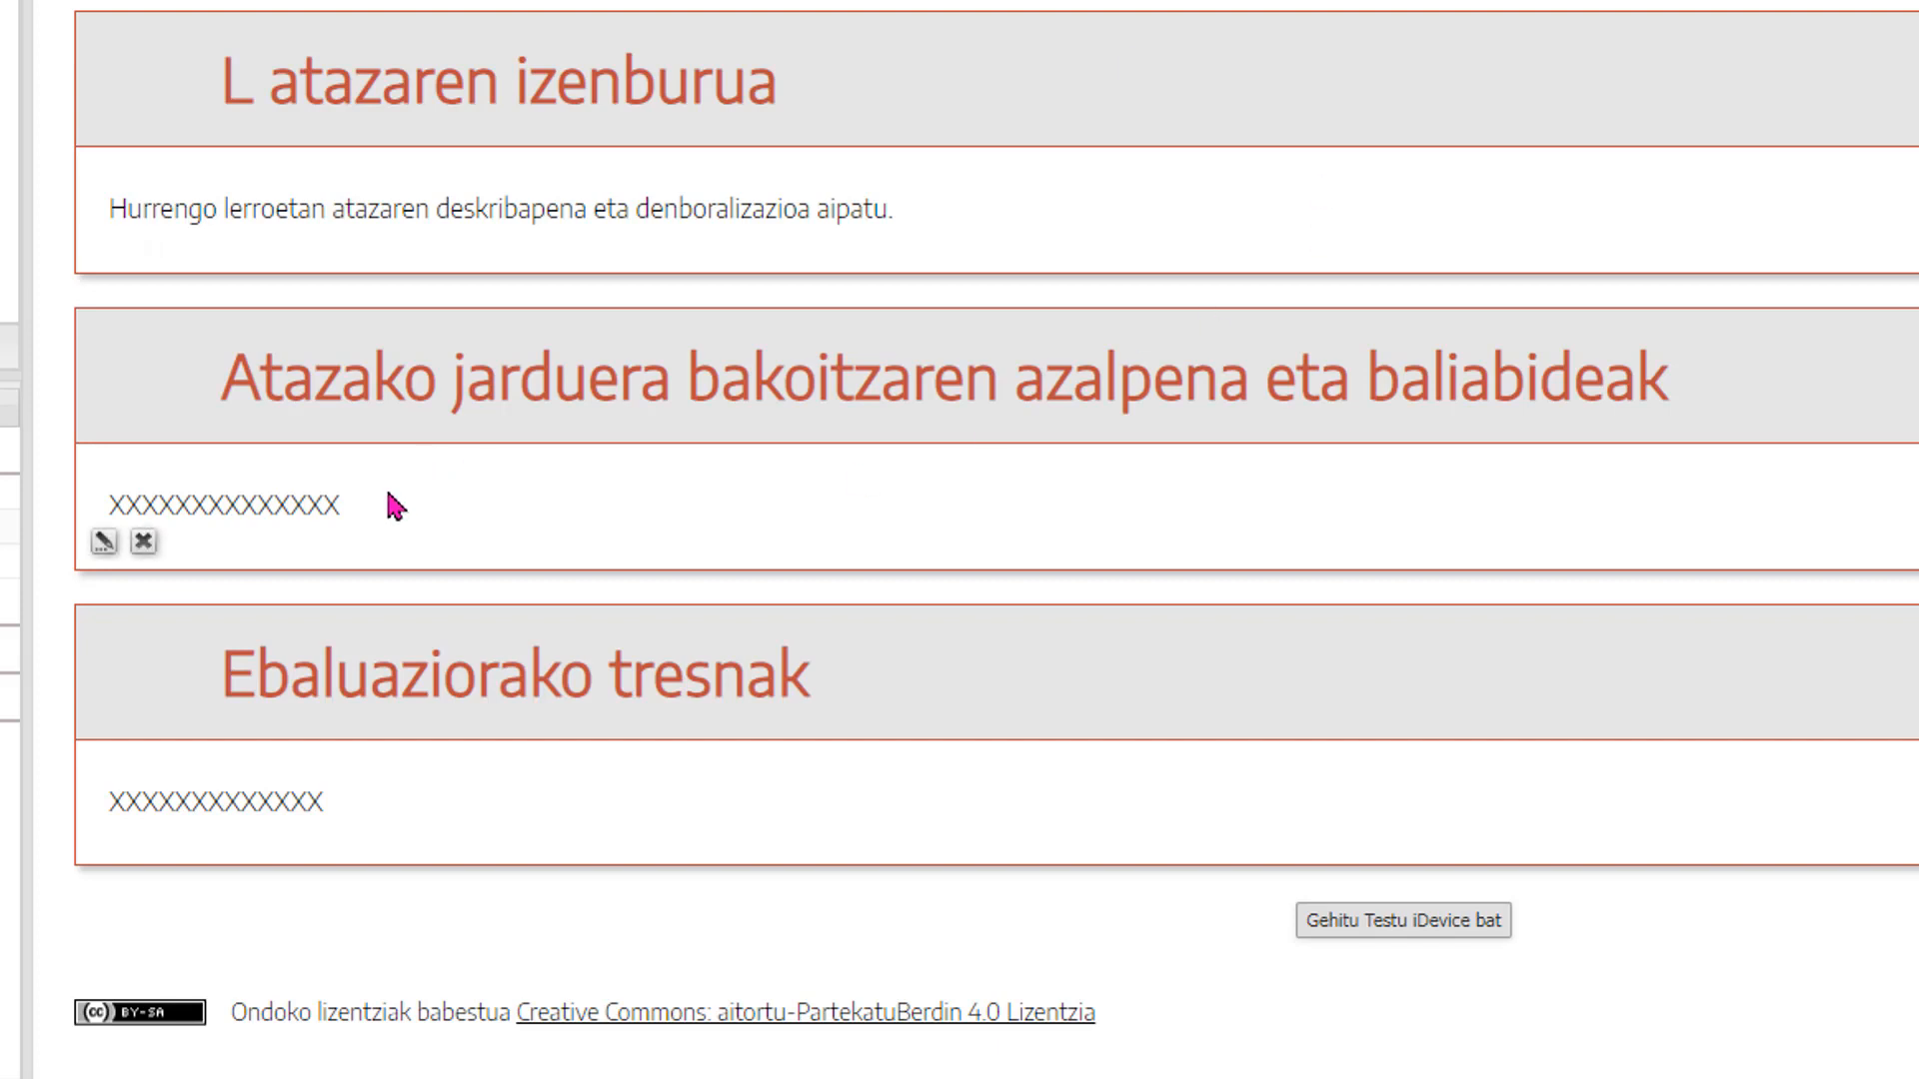
- Open the "Atazako jarduera bakoitzaren azalpena eta baliabideak" block for editing, switch to Genially and copy the Kutxa magikoa presentation's iframe embed code
{"action": "left_click", "coordinate": [104, 542]}
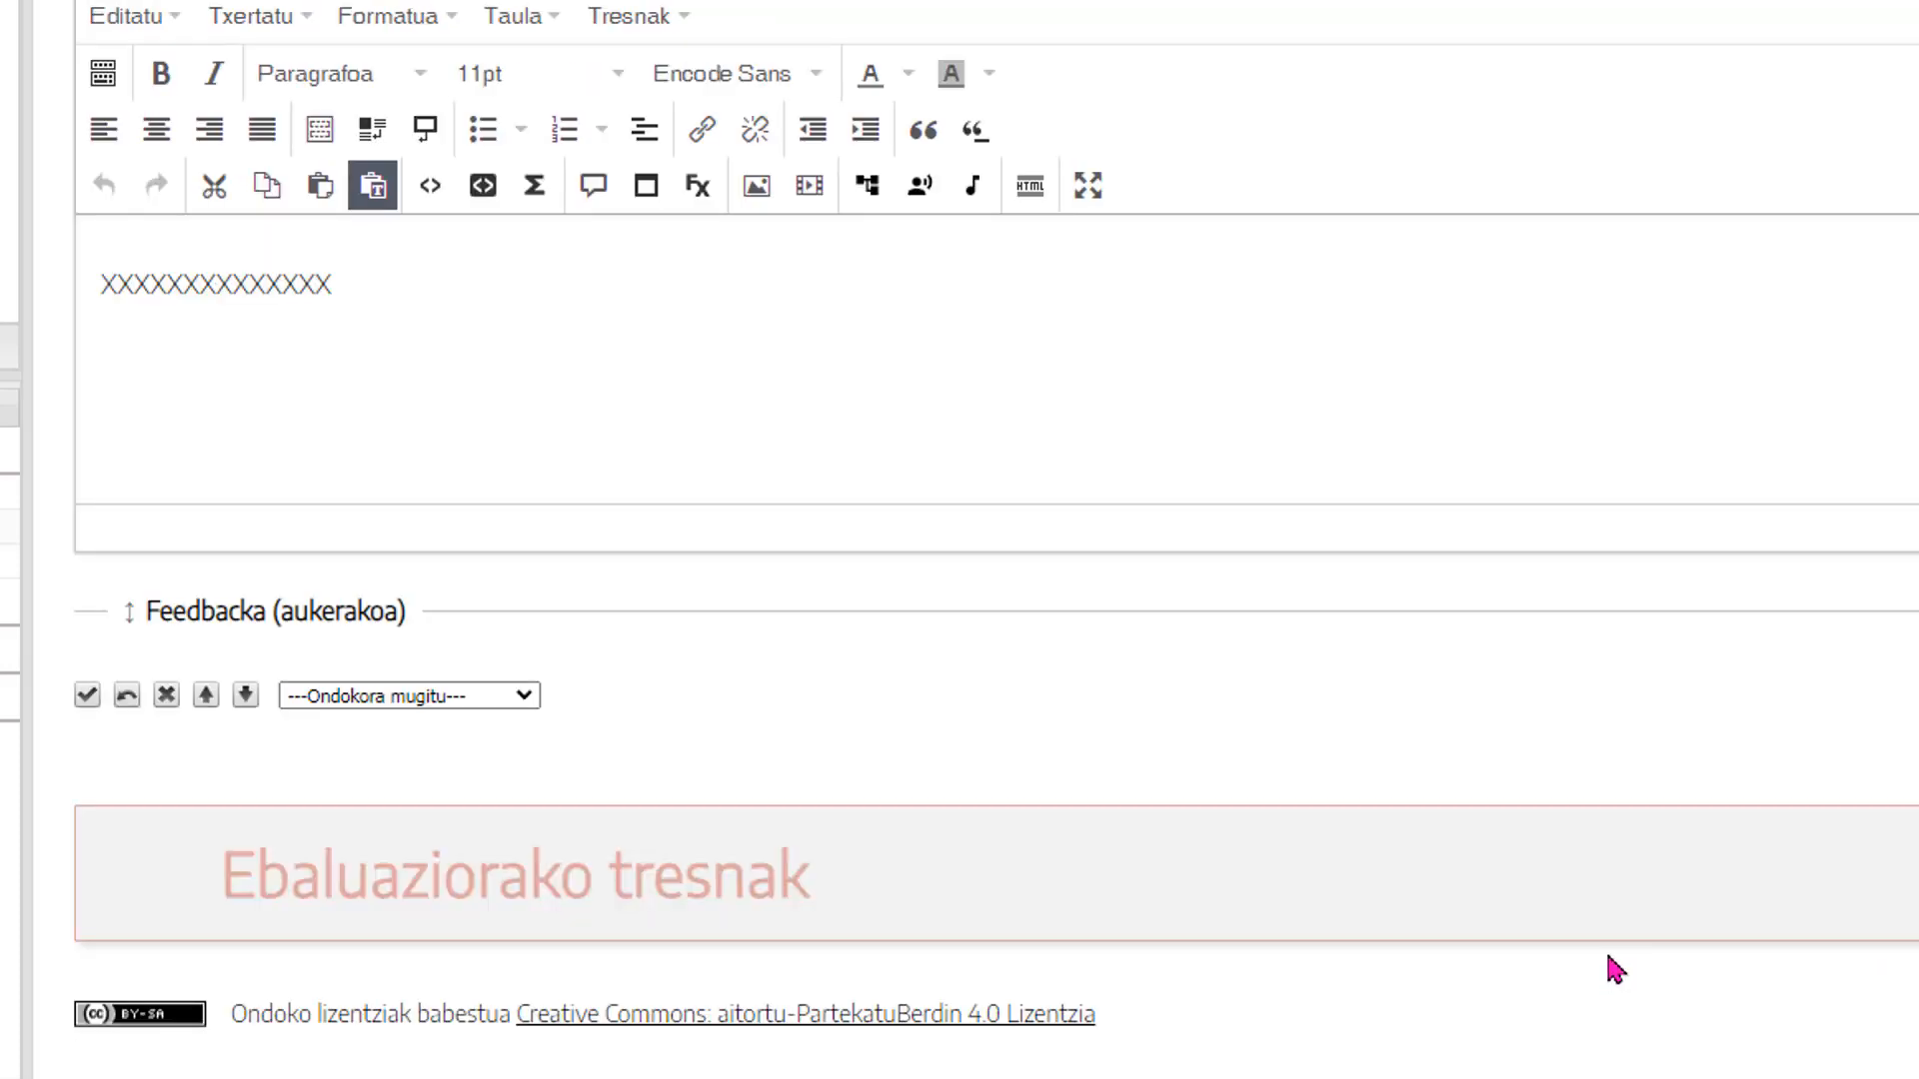
{"action": "left_click", "coordinate": [1523, 1078]}
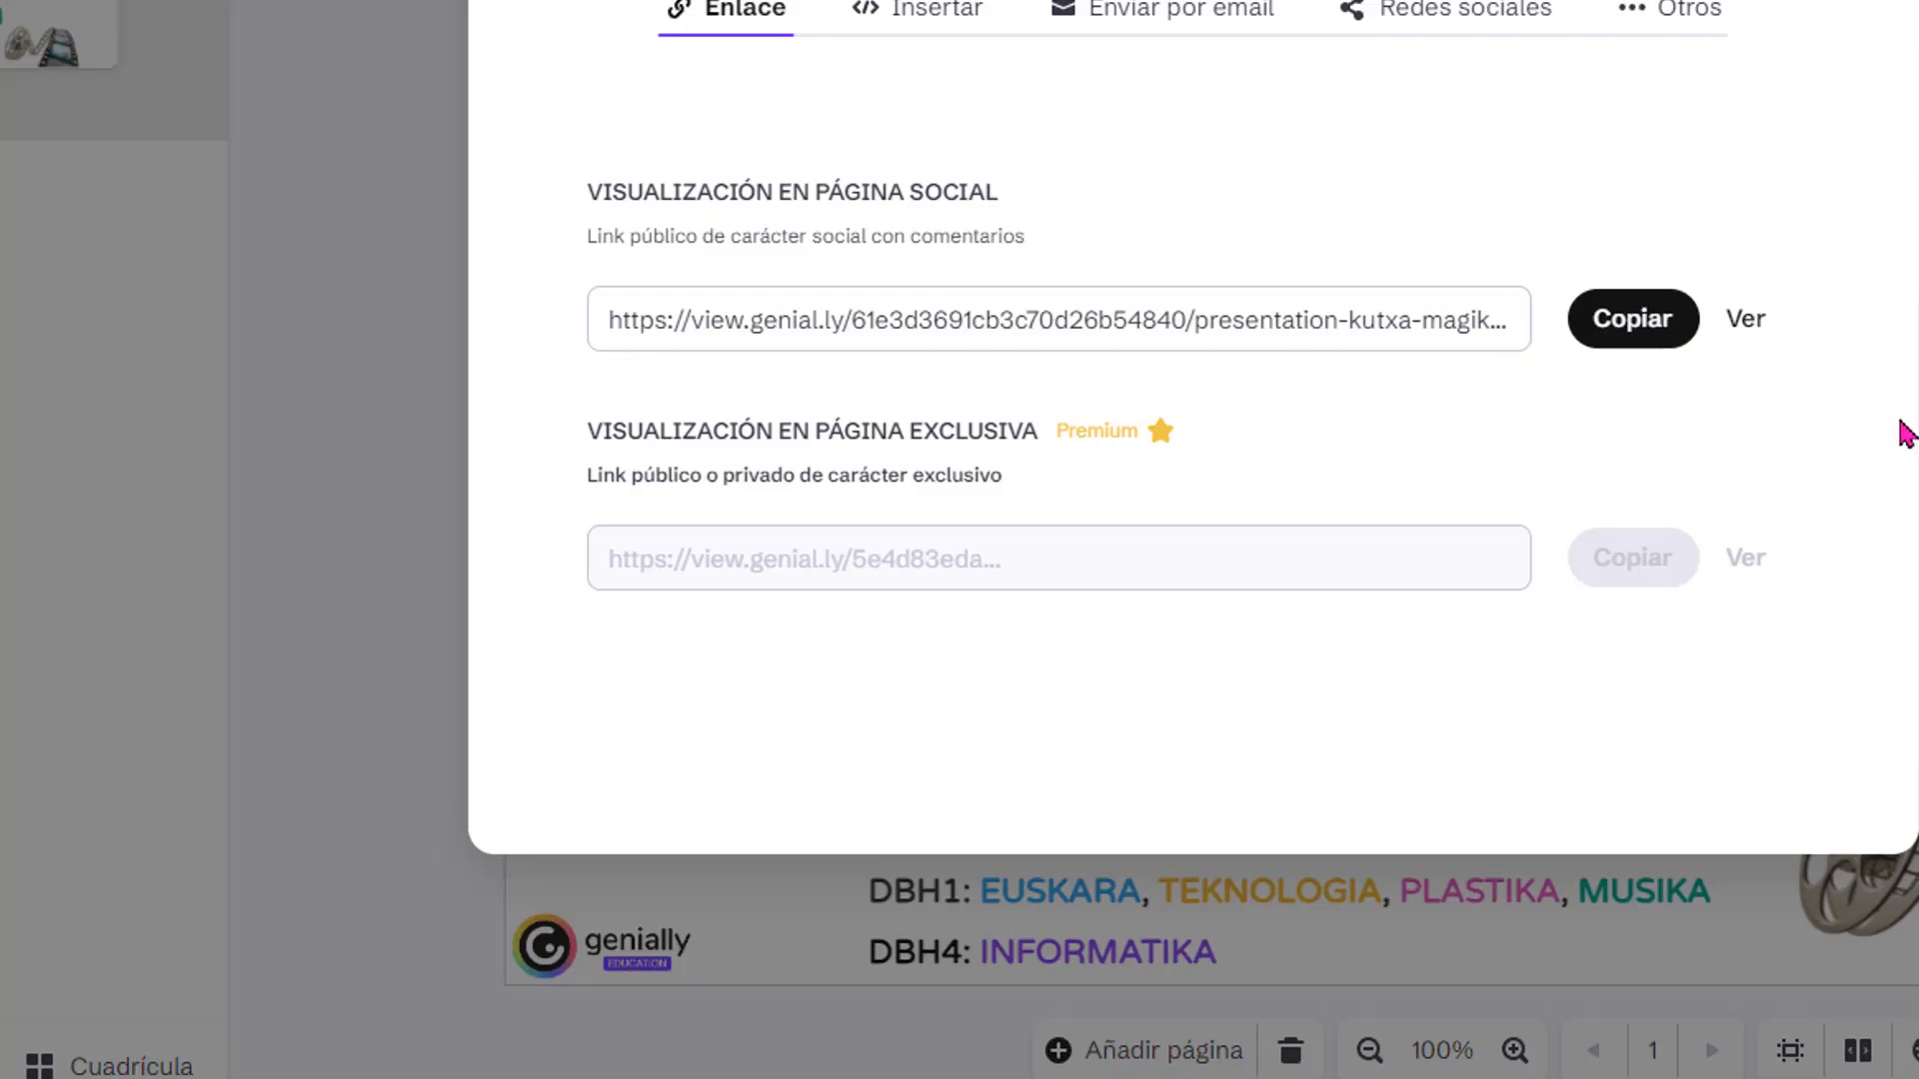
{"action": "left_click", "coordinate": [940, 20]}
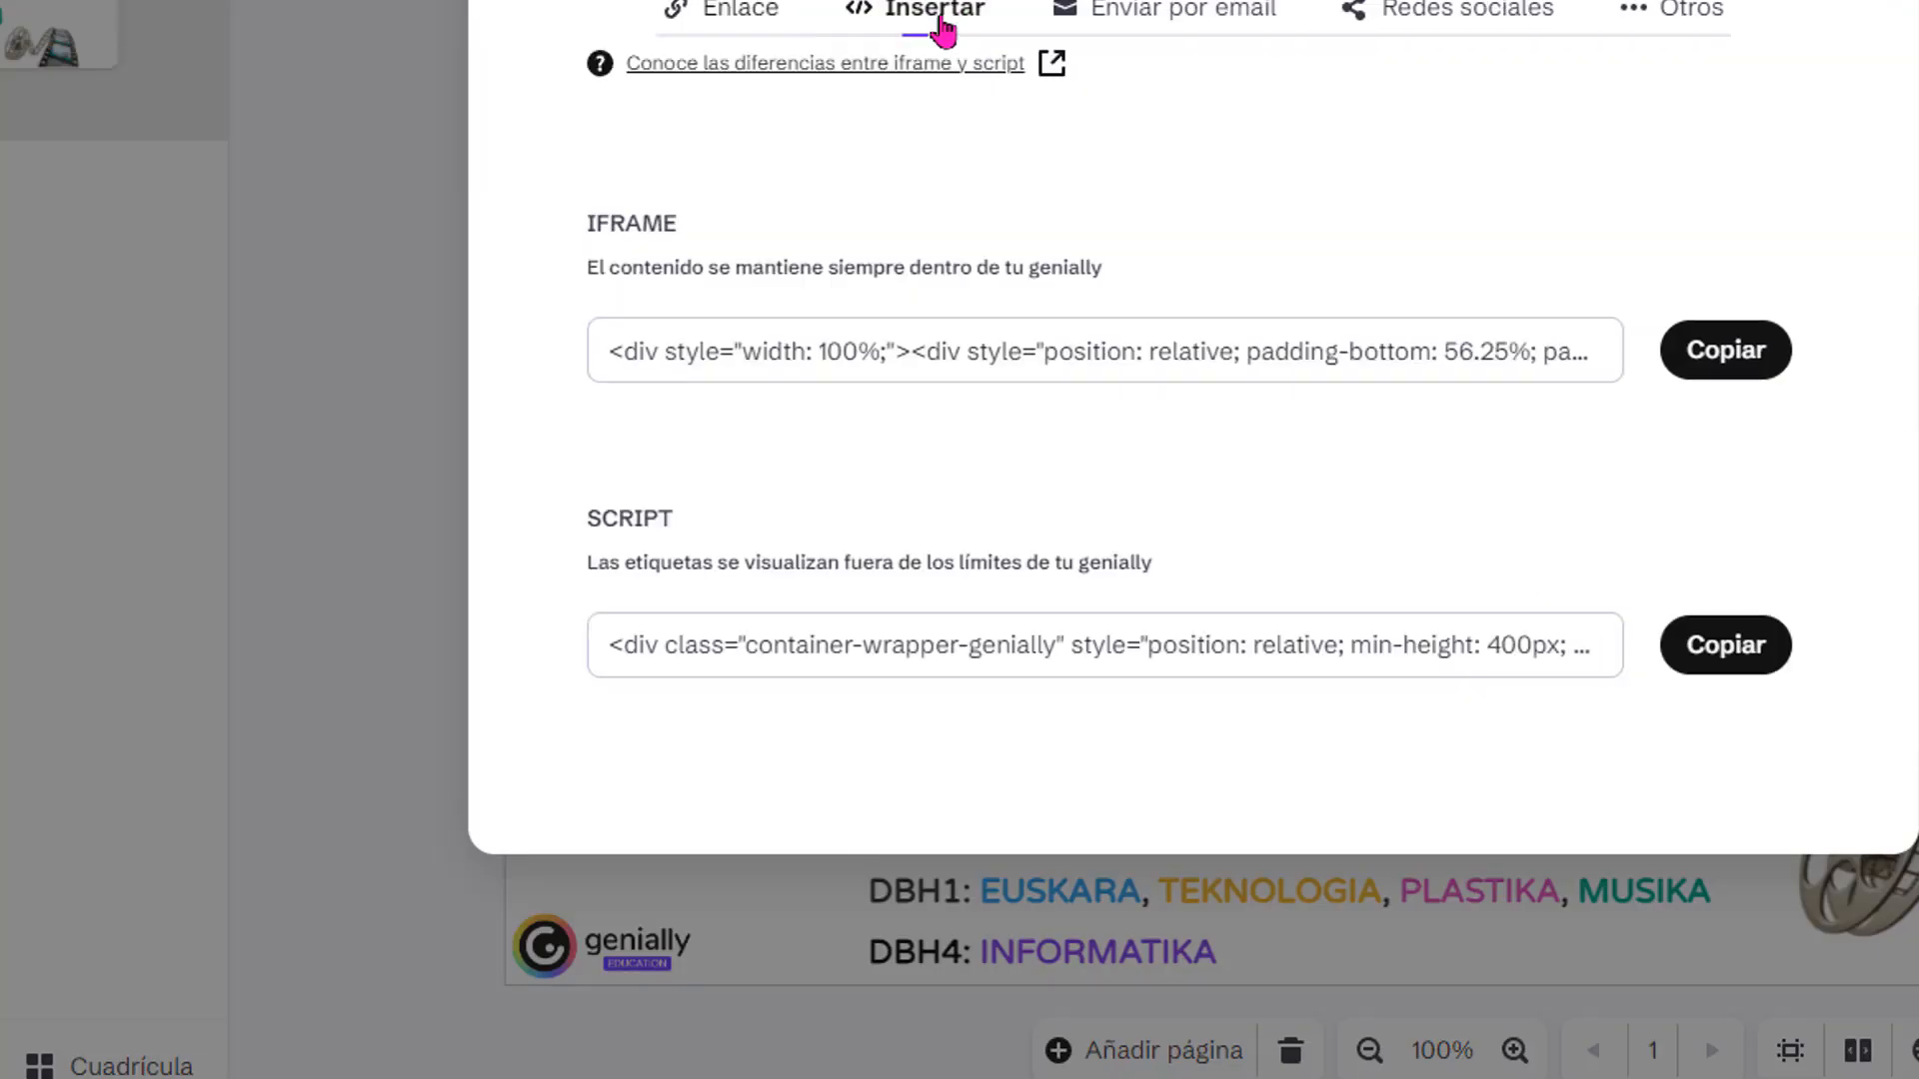
{"action": "left_click", "coordinate": [1739, 368]}
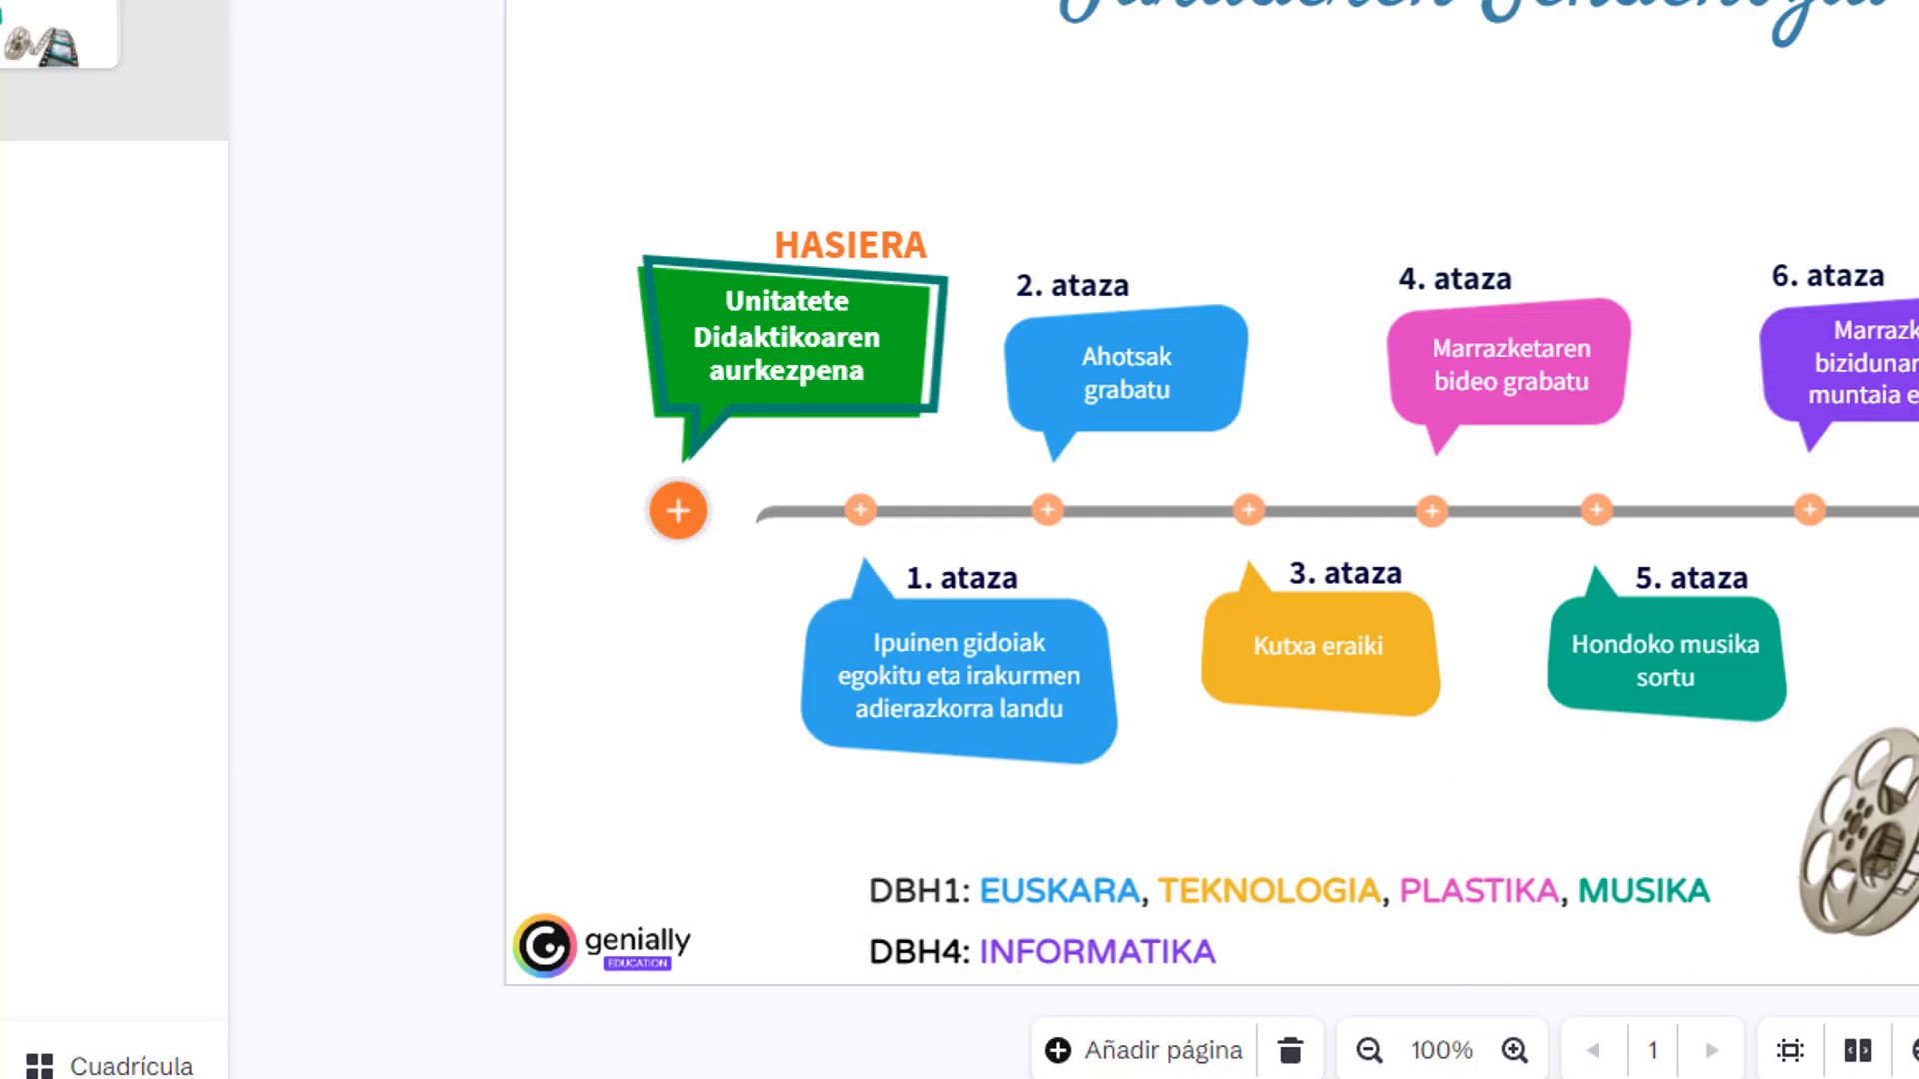
- Back in eXeLearning, replace the block's placeholder text with the Genially iframe code inserted as HTML, save the block and check the presentation on the page
{"action": "mouse_move", "coordinate": [1524, 1078]}
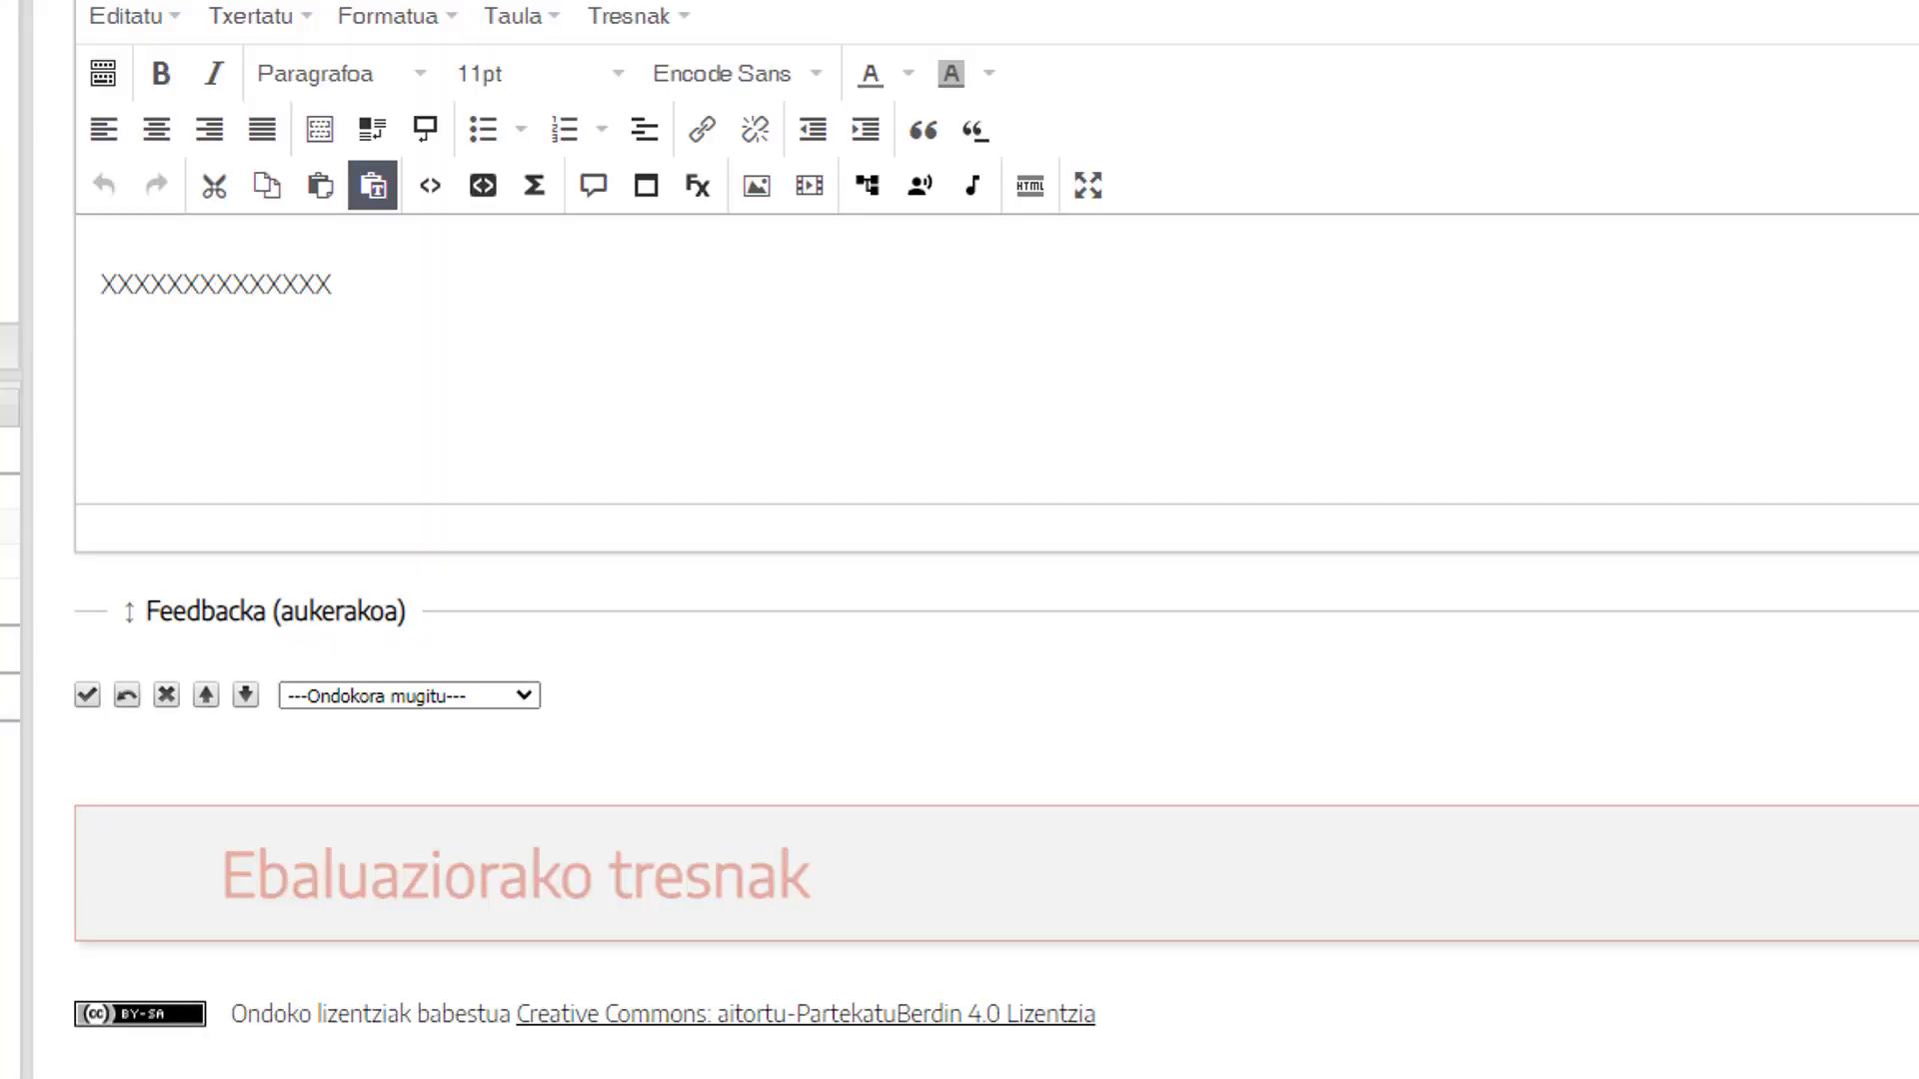
{"action": "key", "text": "ctrl+a"}
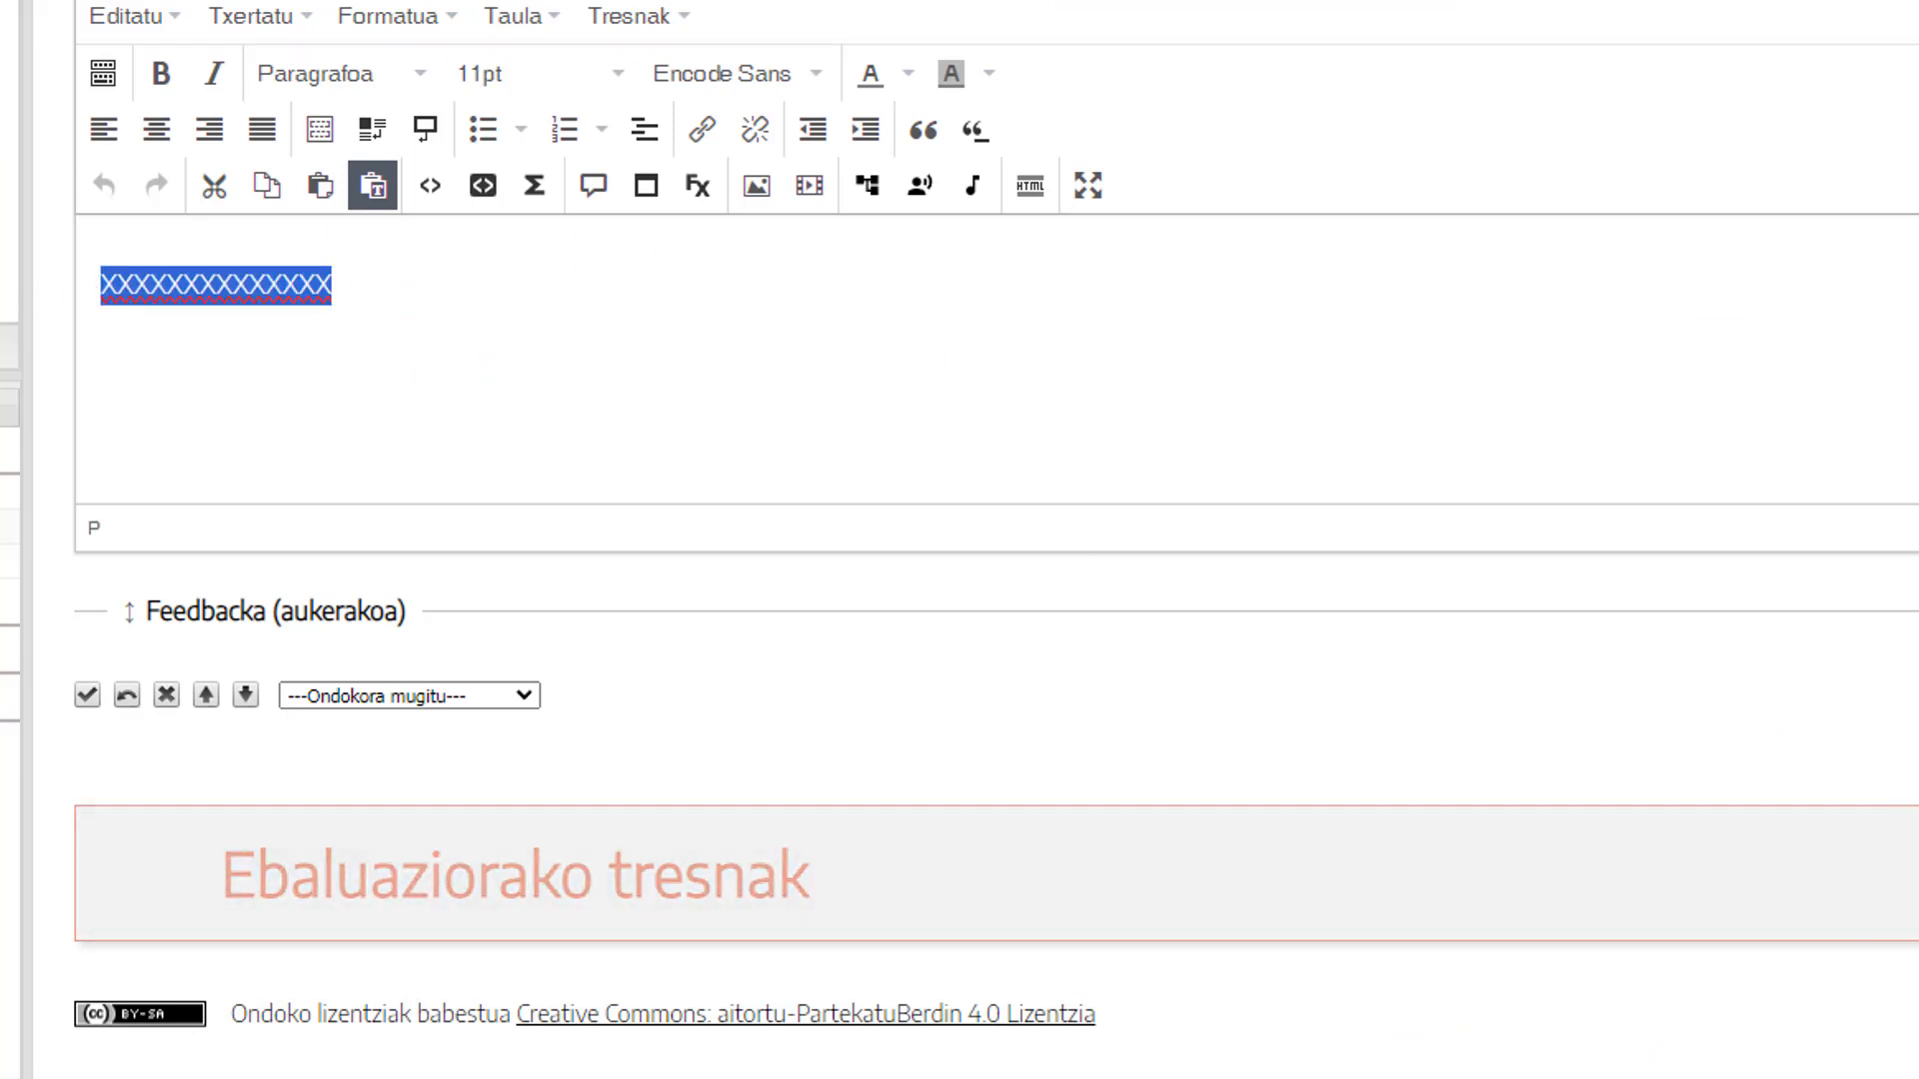
{"action": "key", "text": "Delete"}
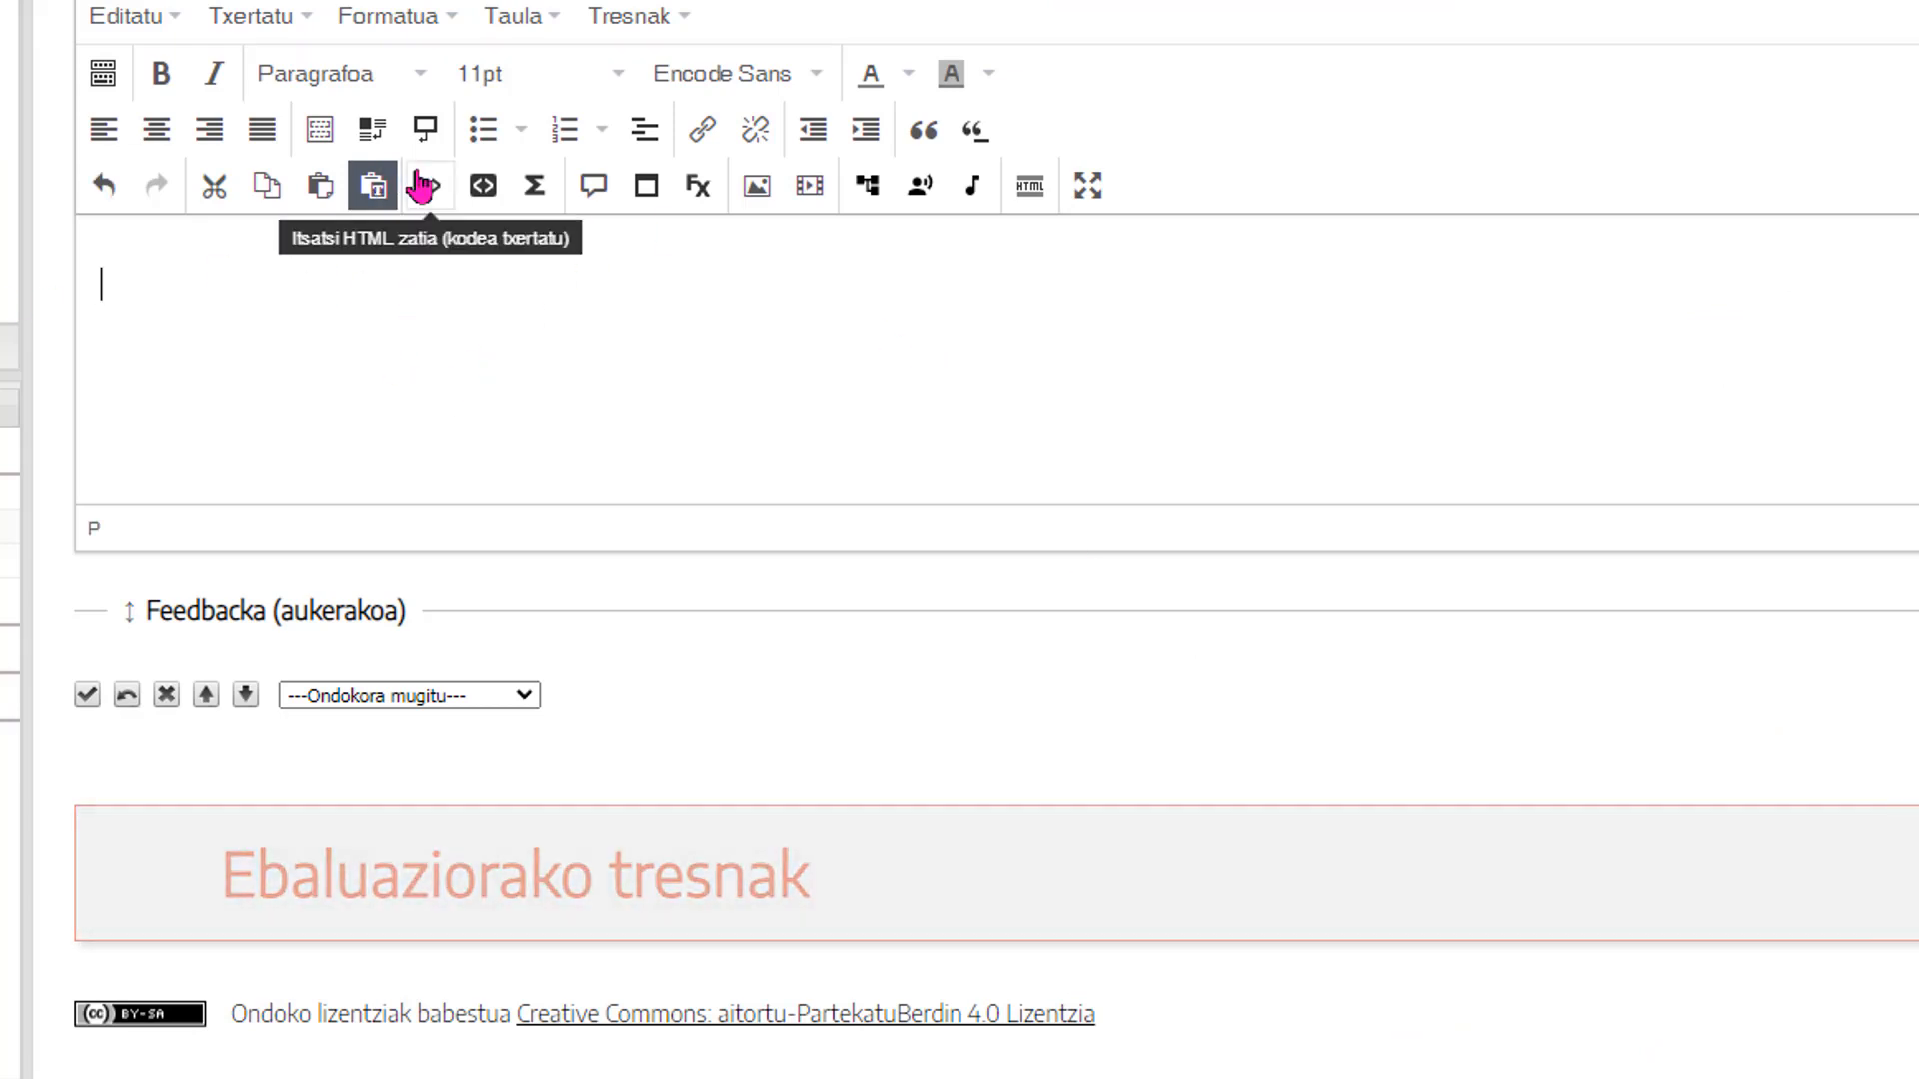
{"action": "left_click", "coordinate": [431, 187]}
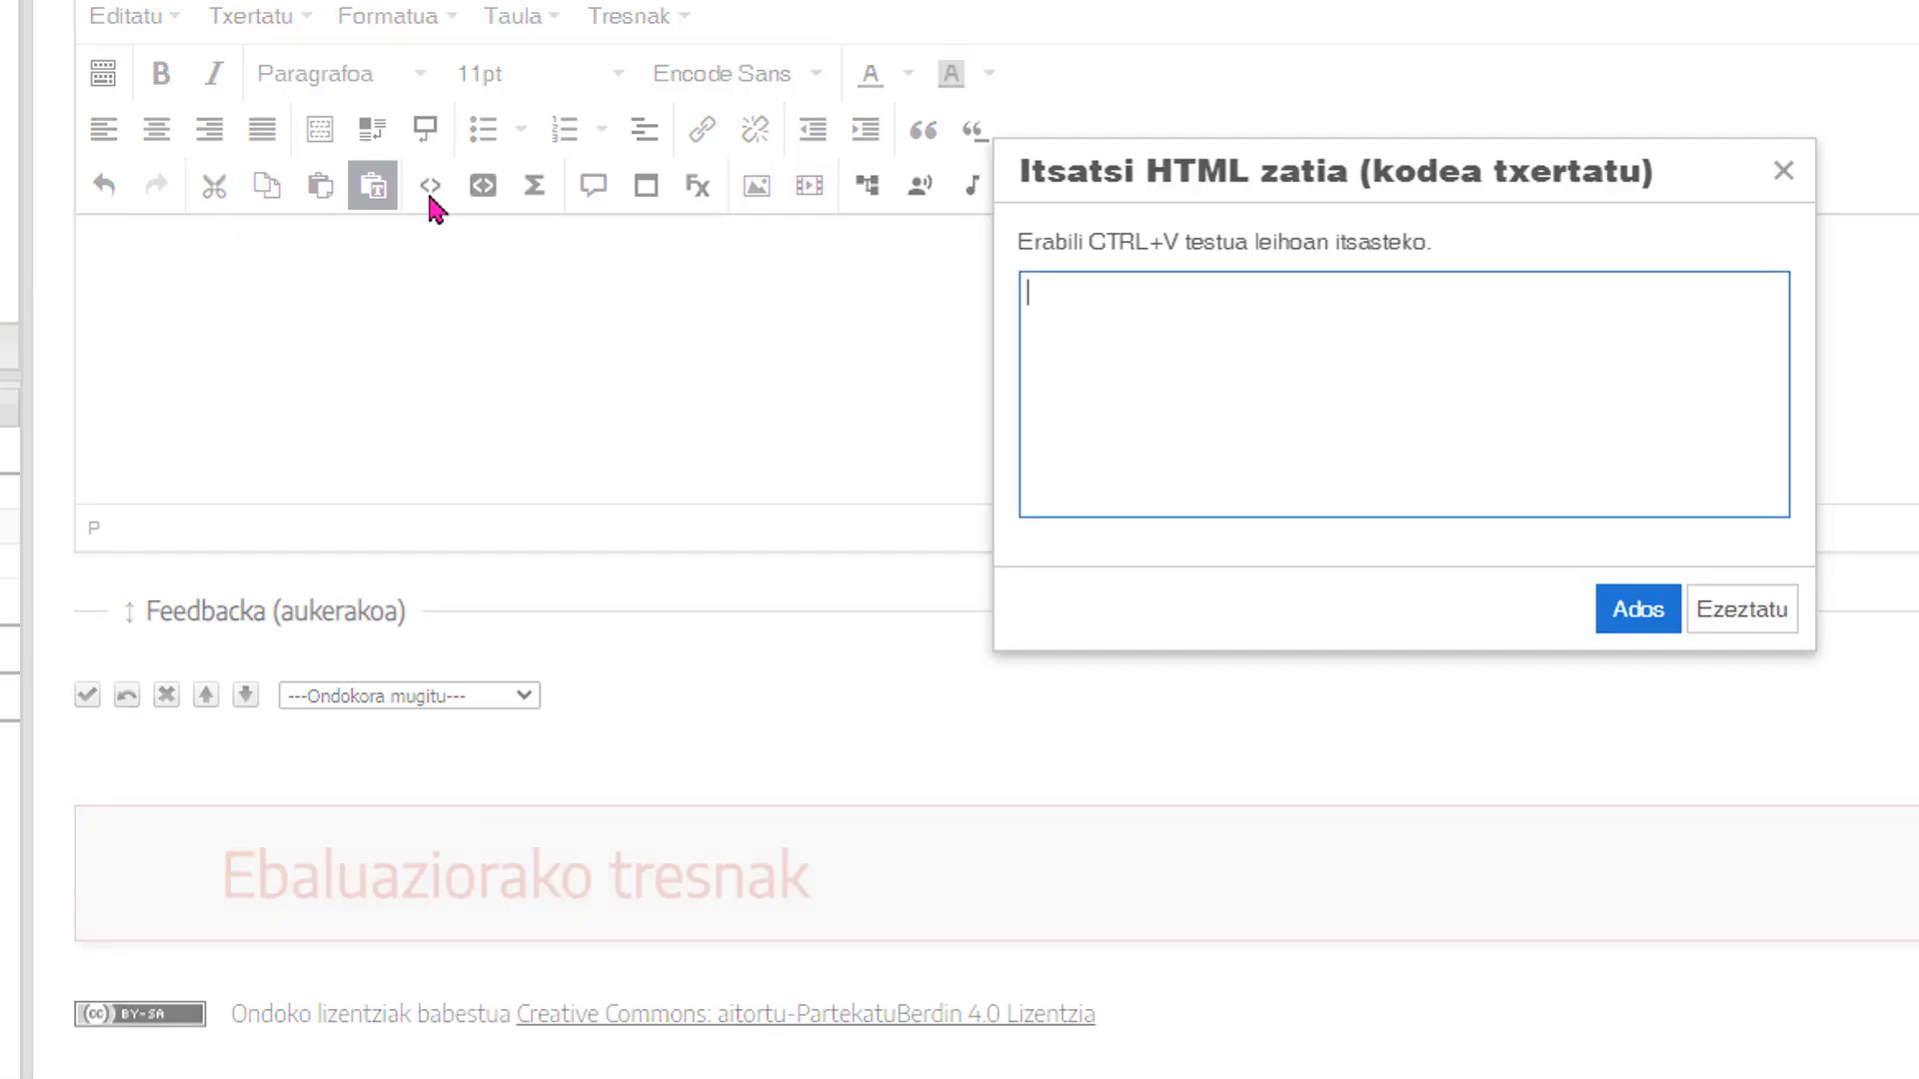
{"action": "key", "text": "ctrl+v"}
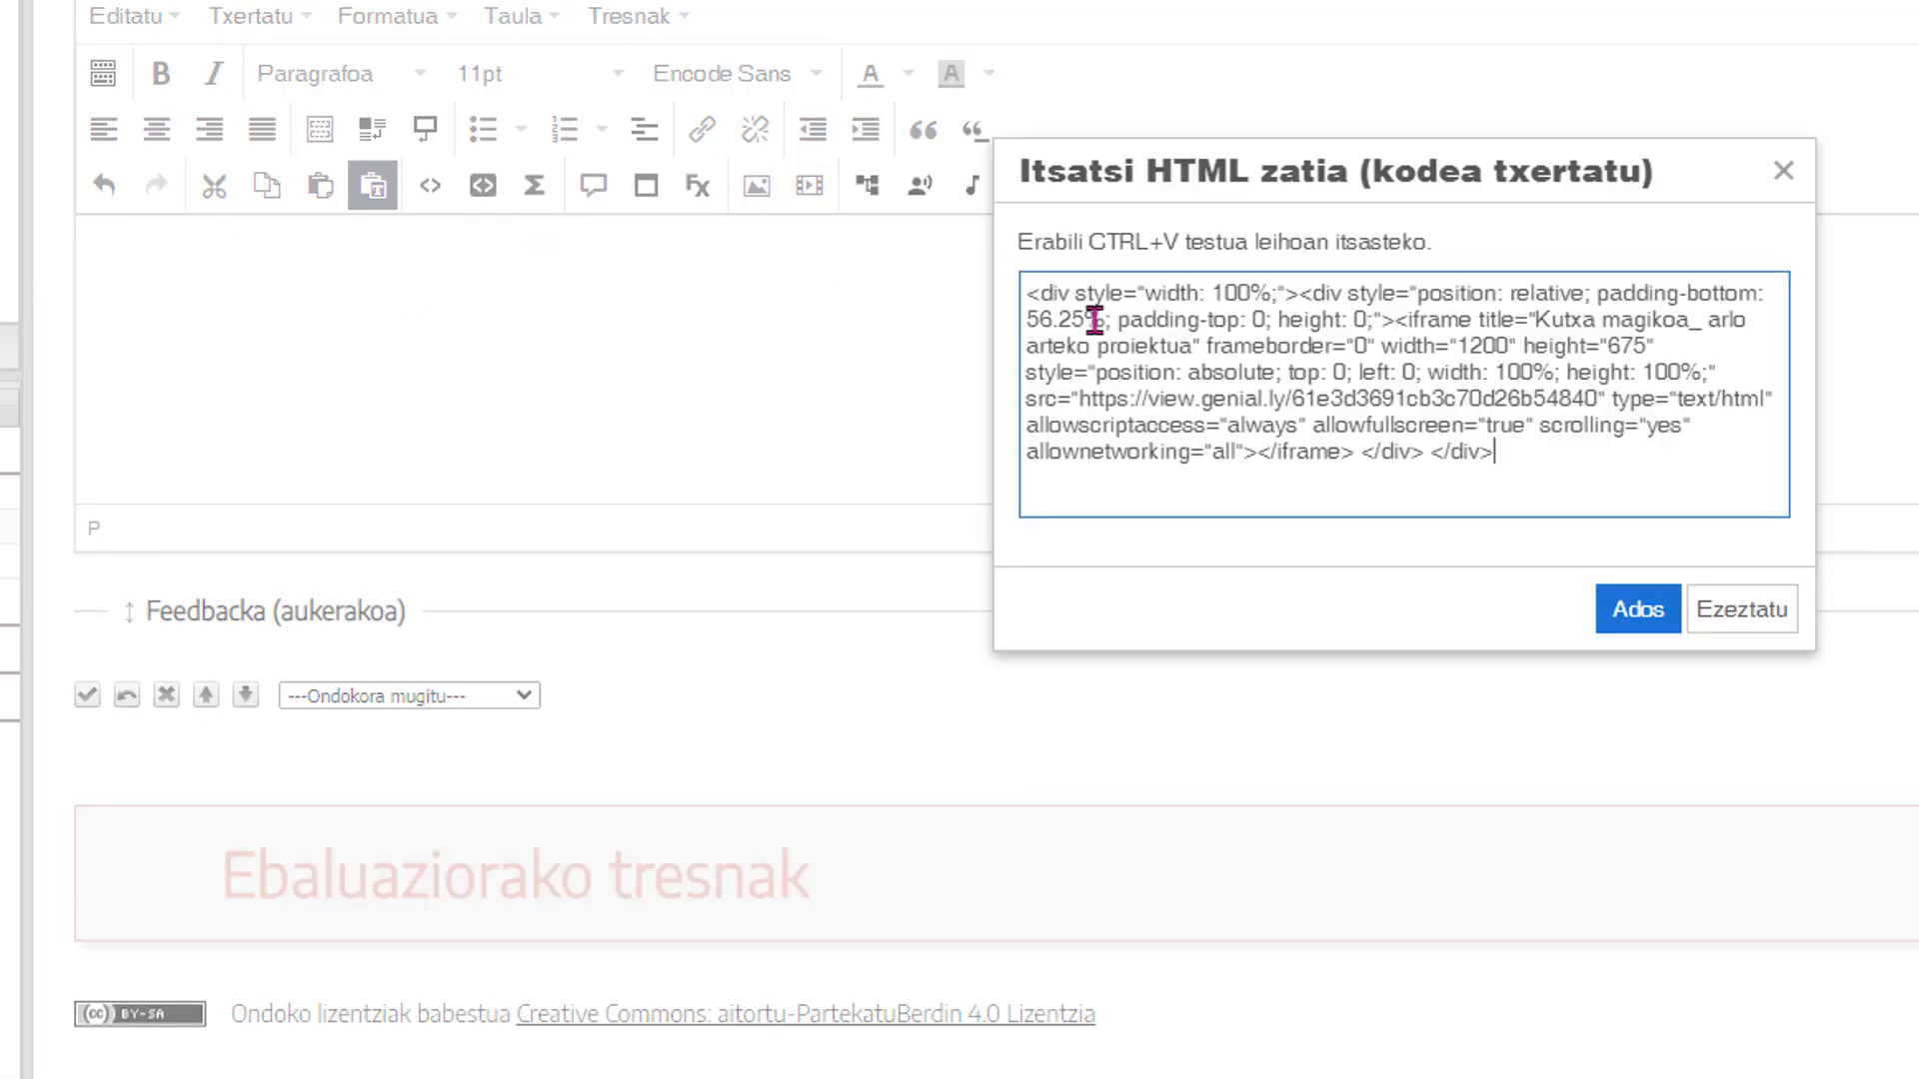
{"action": "left_click", "coordinate": [1637, 611]}
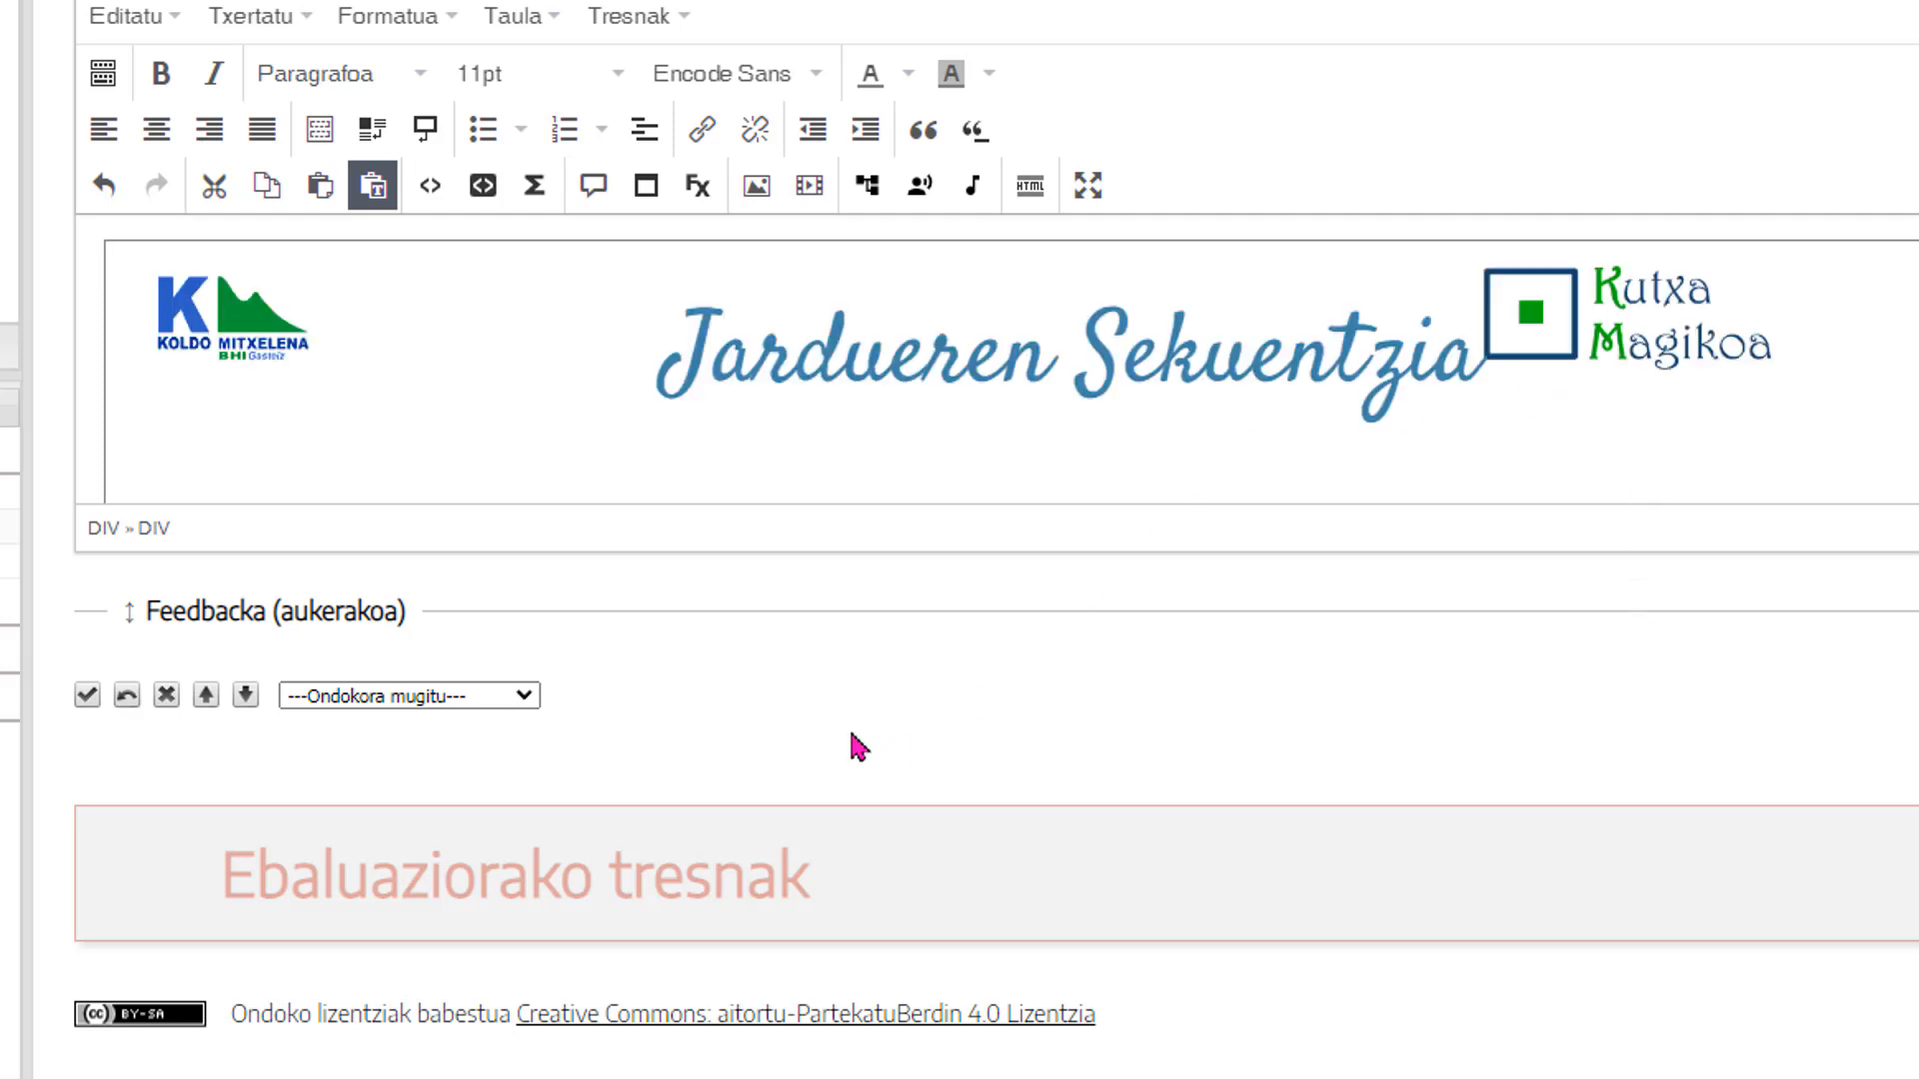
{"action": "left_click", "coordinate": [87, 694]}
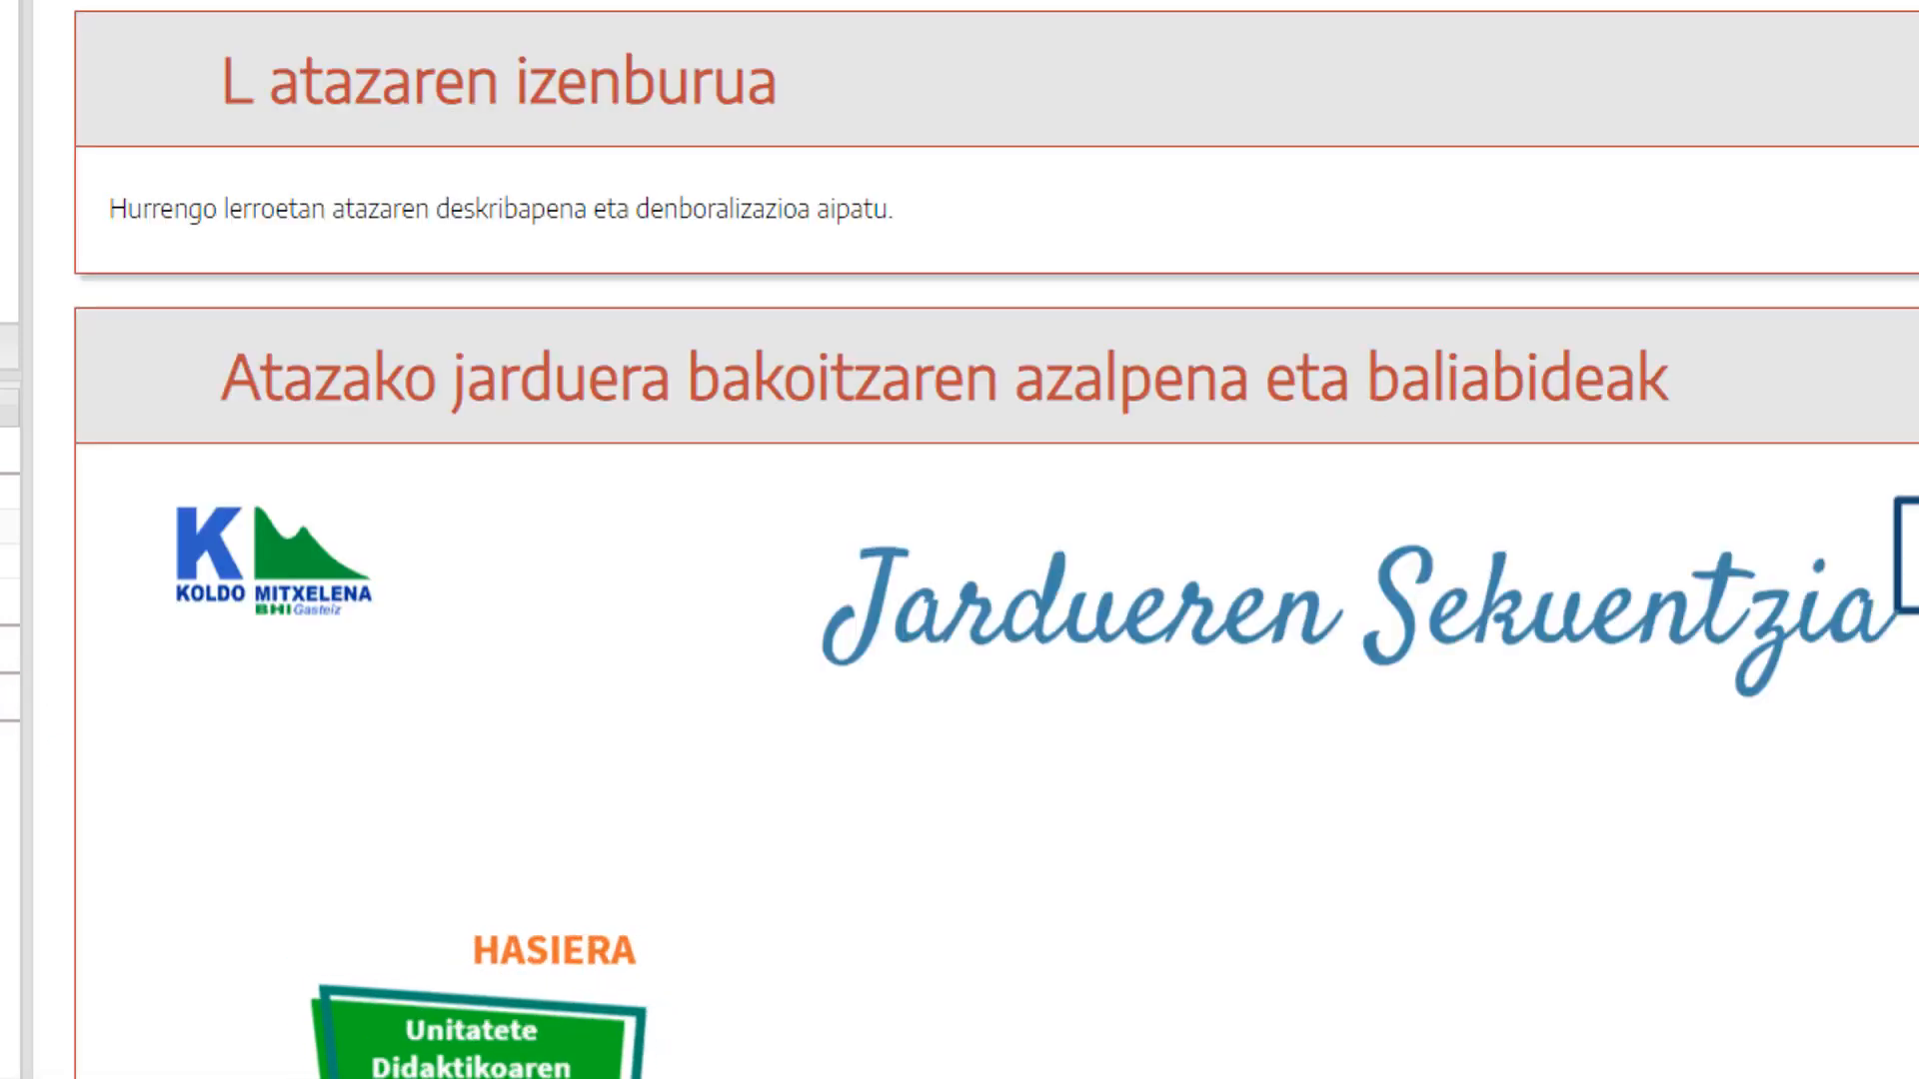
{"action": "scroll", "coordinate": [1896, 513], "scroll_direction": "down", "scroll_amount": 5}
{"action": "scroll", "coordinate": [959, 540], "scroll_direction": "down", "scroll_amount": 2}
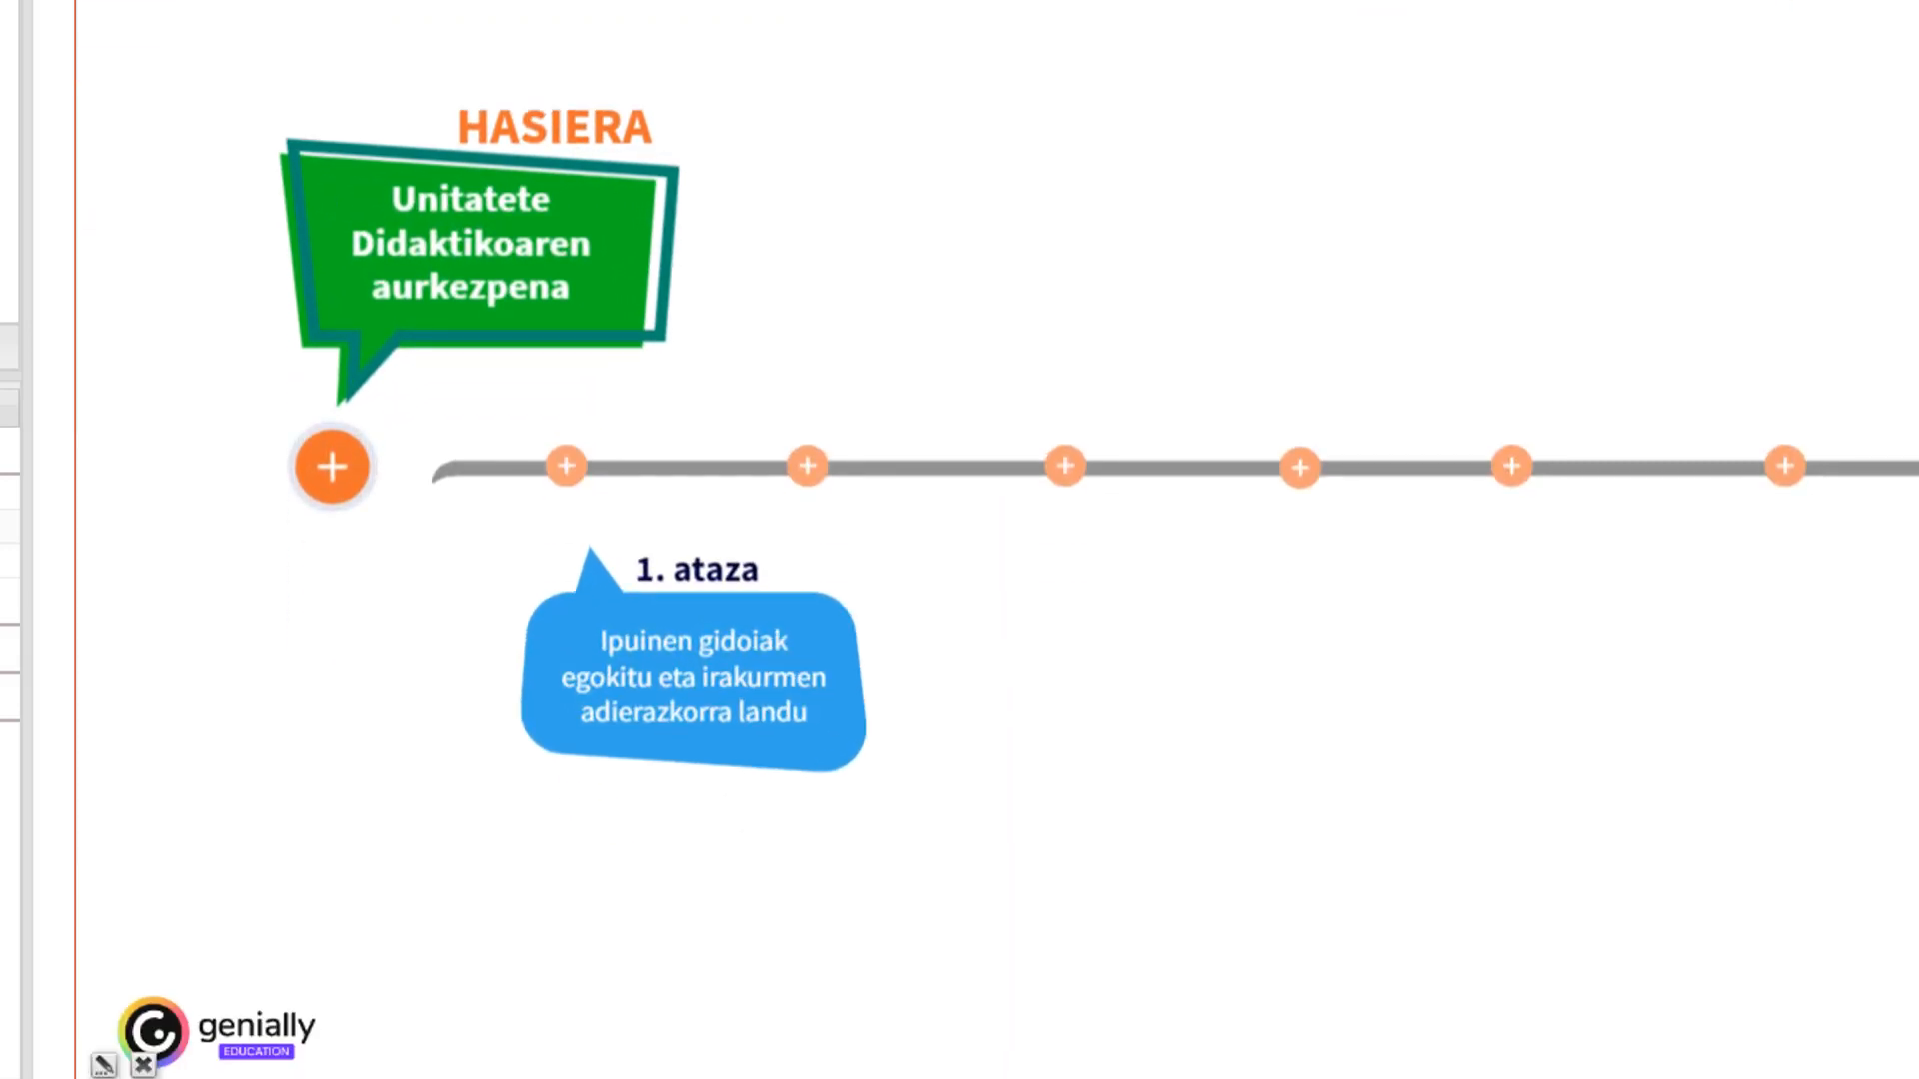